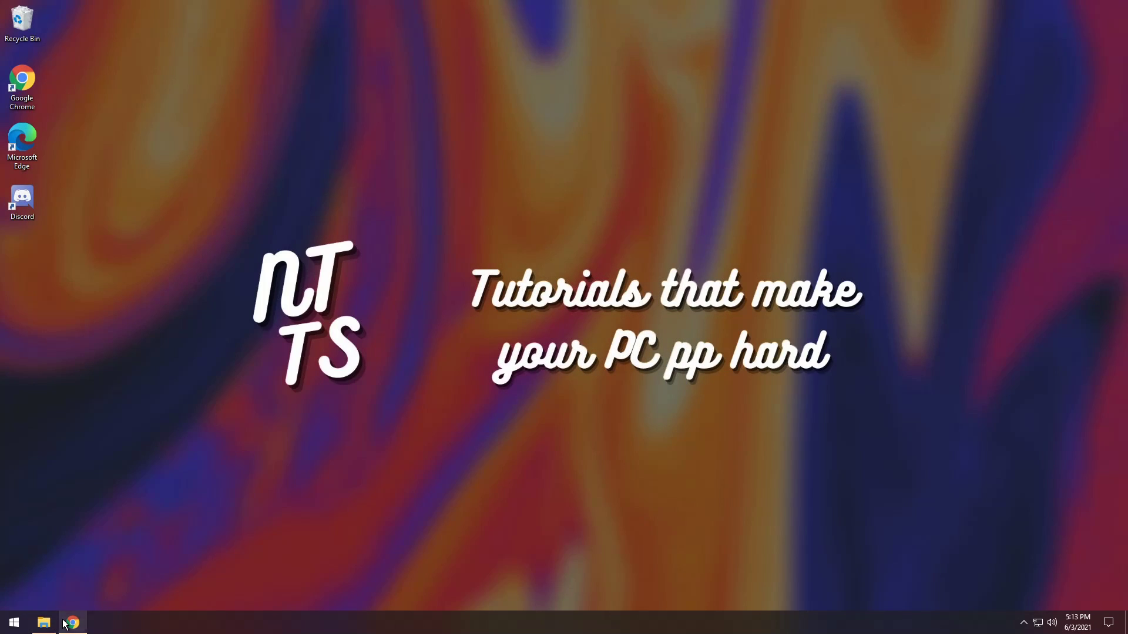
- In Chrome, download ThemeTool.exe from the SecureUxTheme v2.1.2 release and the 7TSP GUI 2019 Edition archive from DeviantArt
click(66, 623)
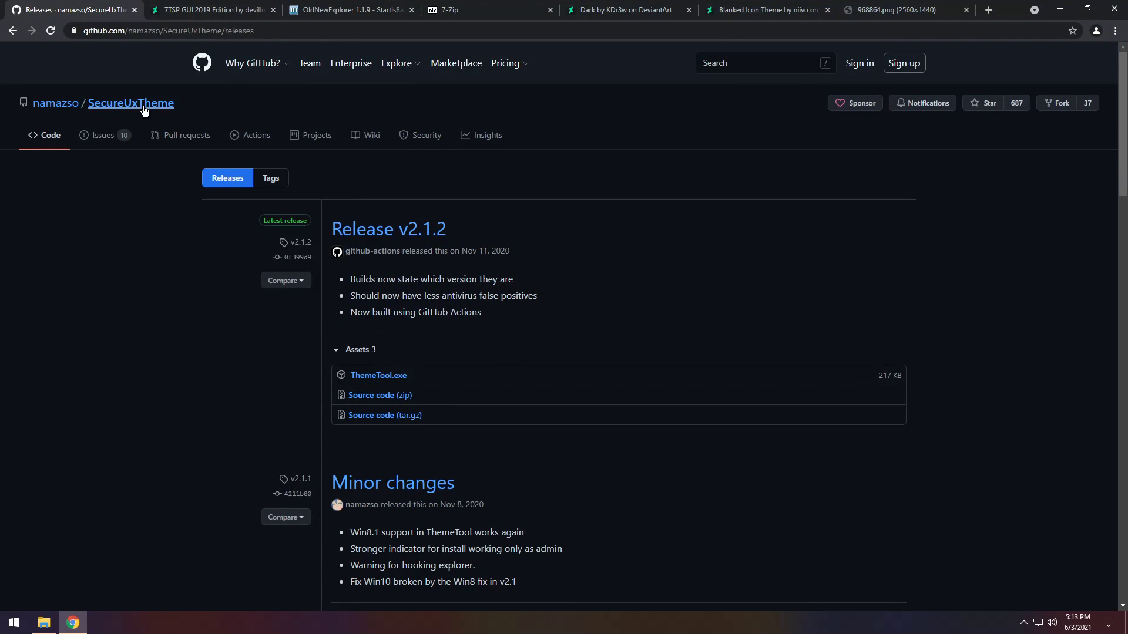
click(381, 378)
click(171, 8)
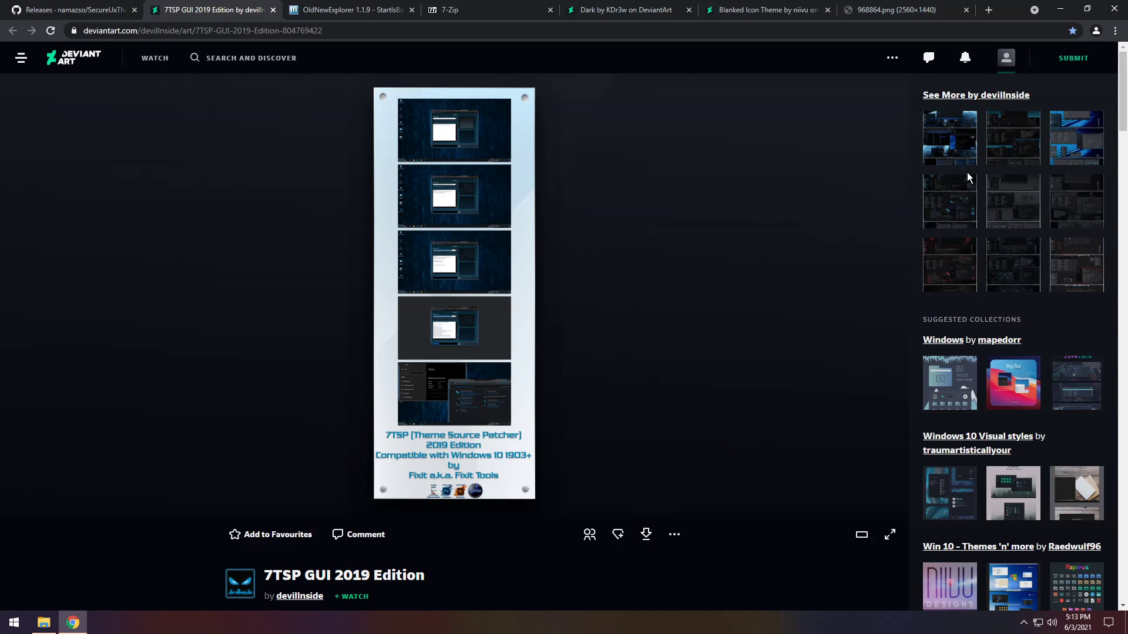
click(646, 534)
- Download OldNewExplorer.rar from the link in the MSFN forum post for OldNewExplorer 1.1.9
click(328, 9)
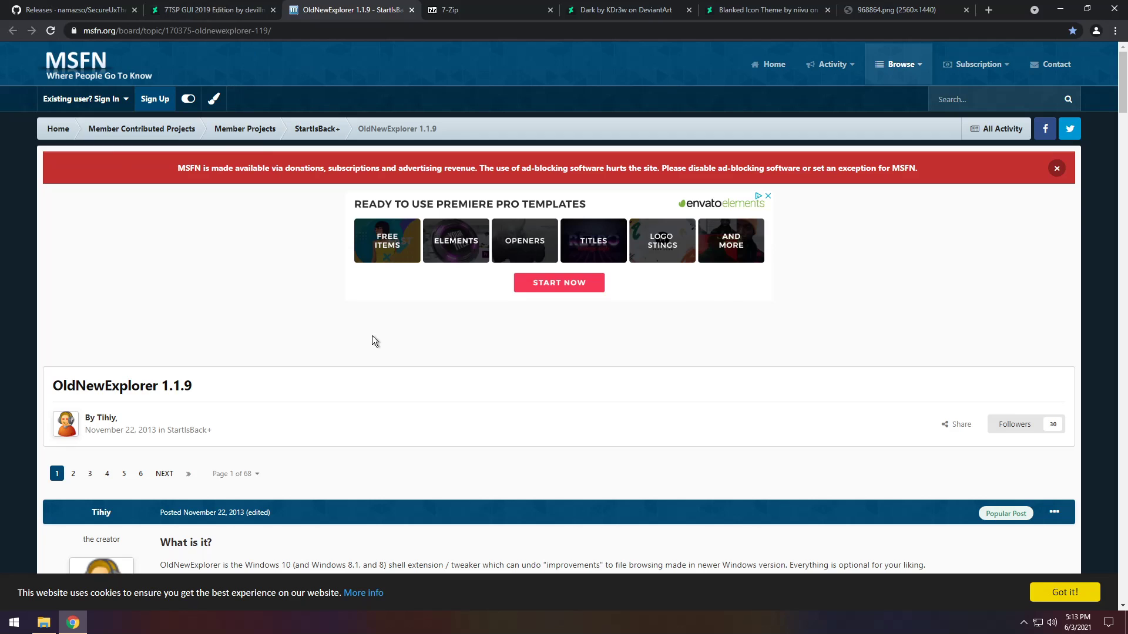
scroll(352, 317, down, 1)
scroll(350, 316, down, 15)
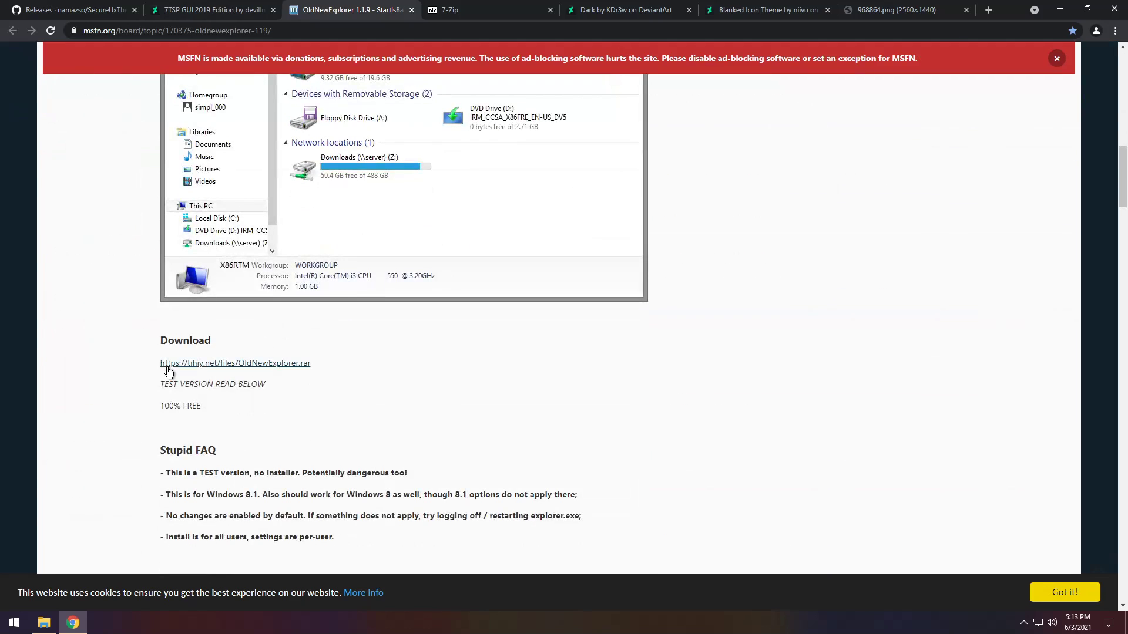
click(168, 367)
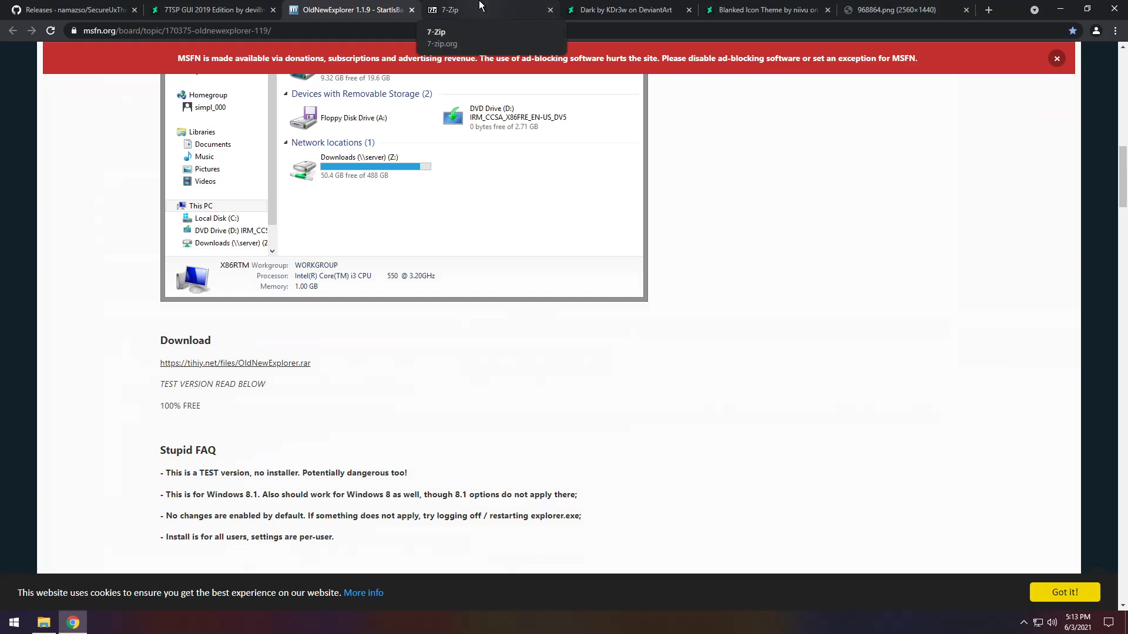
- Download the 64-bit x64 installer of 7-Zip 19.00 for Windows from the 7-Zip website
click(481, 8)
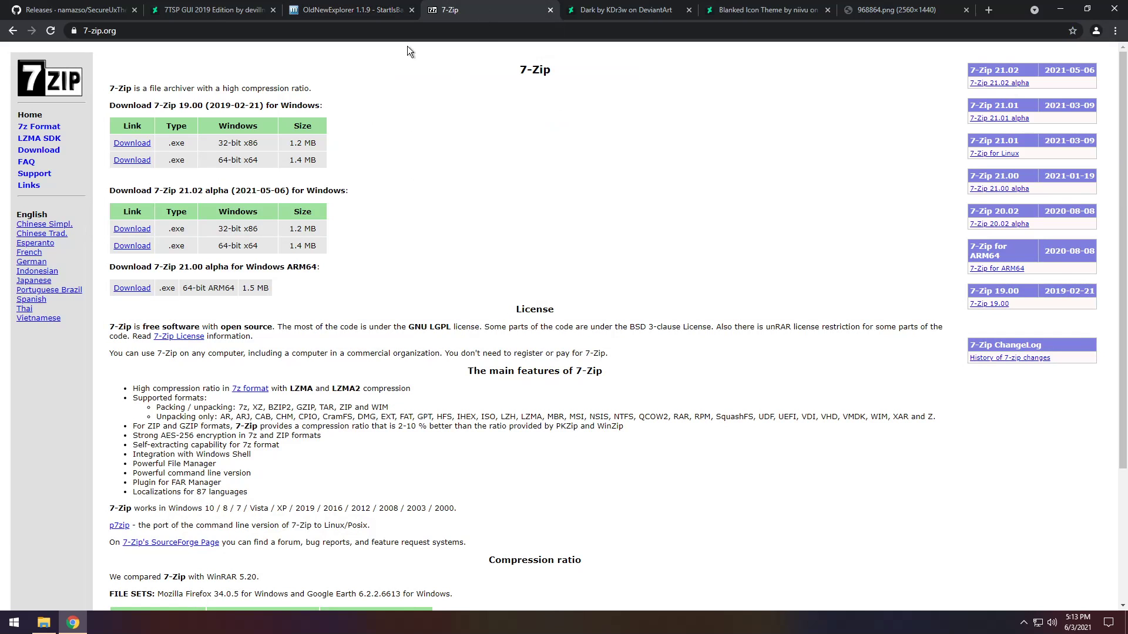
click(132, 162)
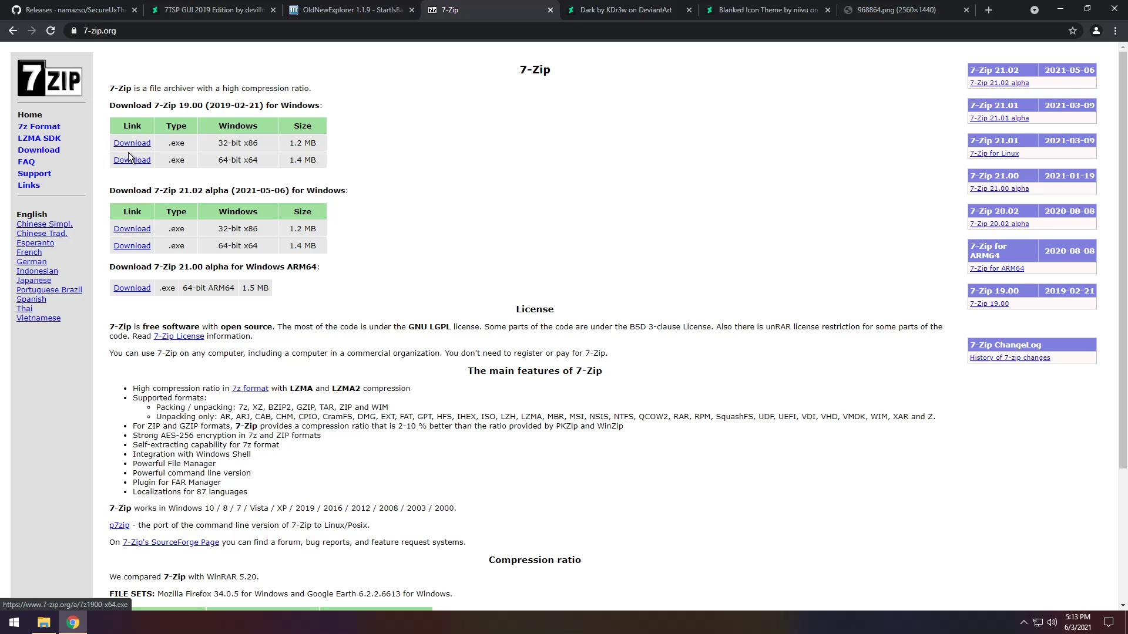
click(130, 160)
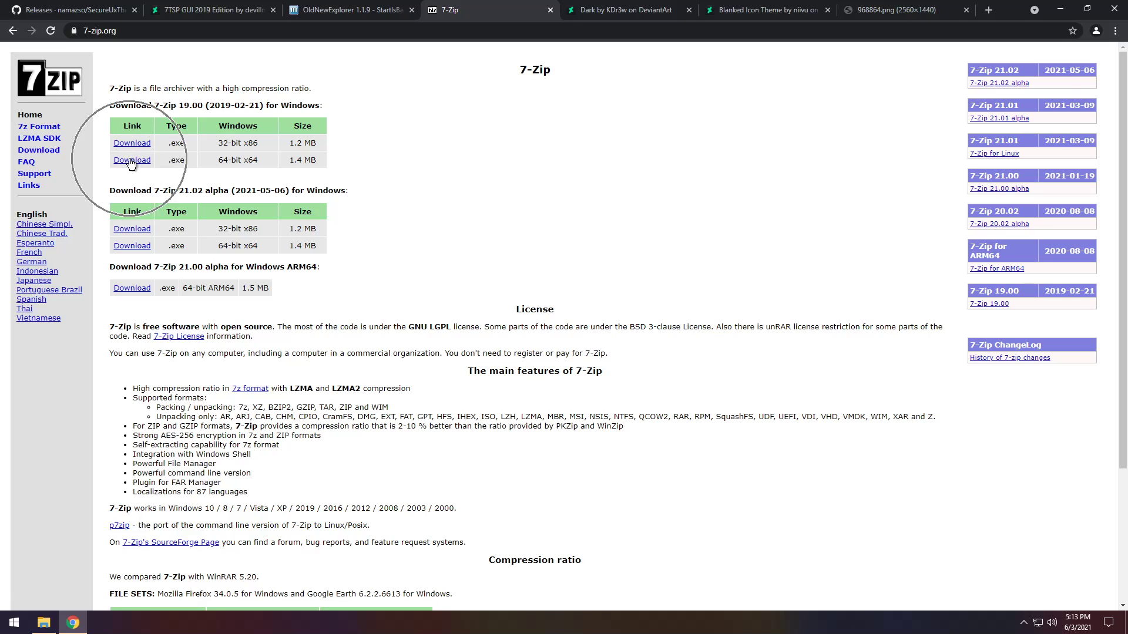
- Download the Dark Windows 10 theme and the Blanked Icon Theme from their open DeviantArt pages
click(644, 10)
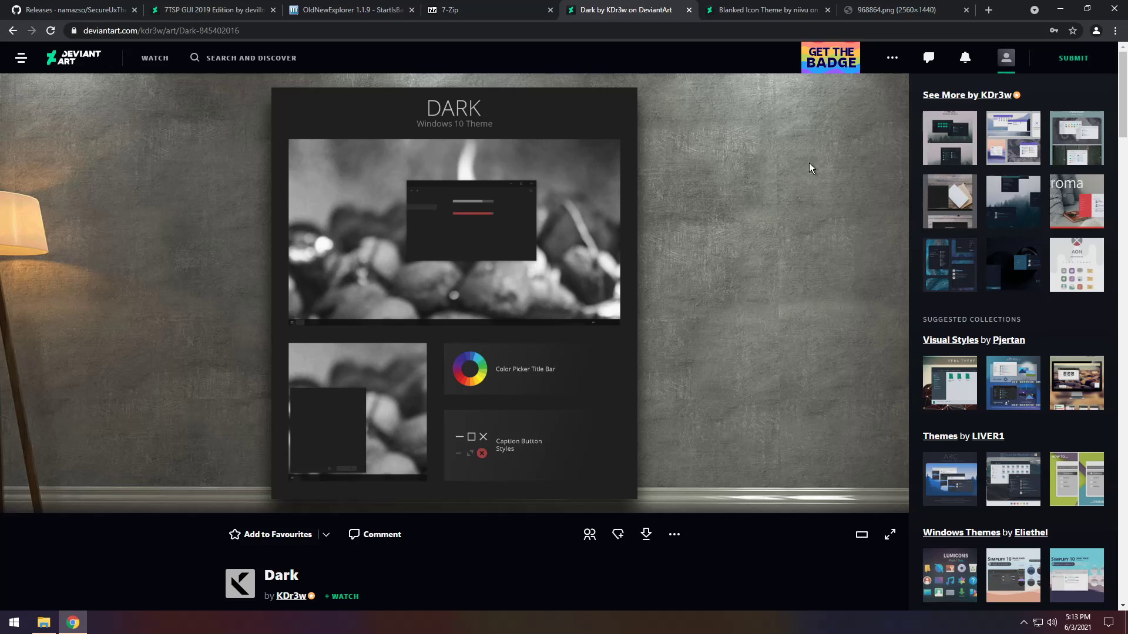
click(645, 535)
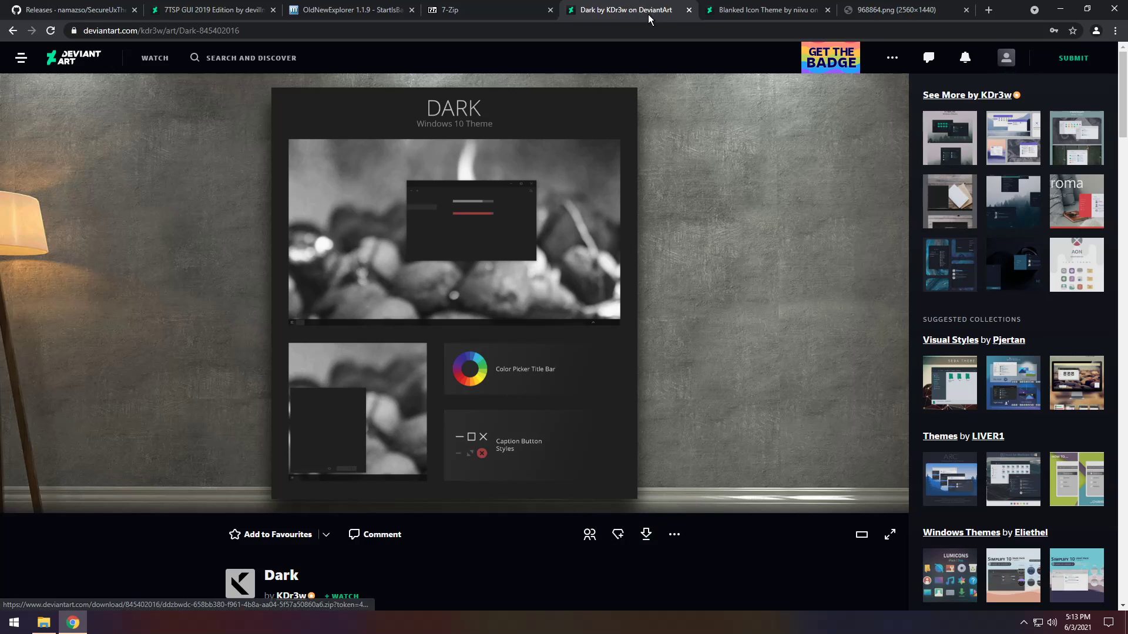
click(730, 10)
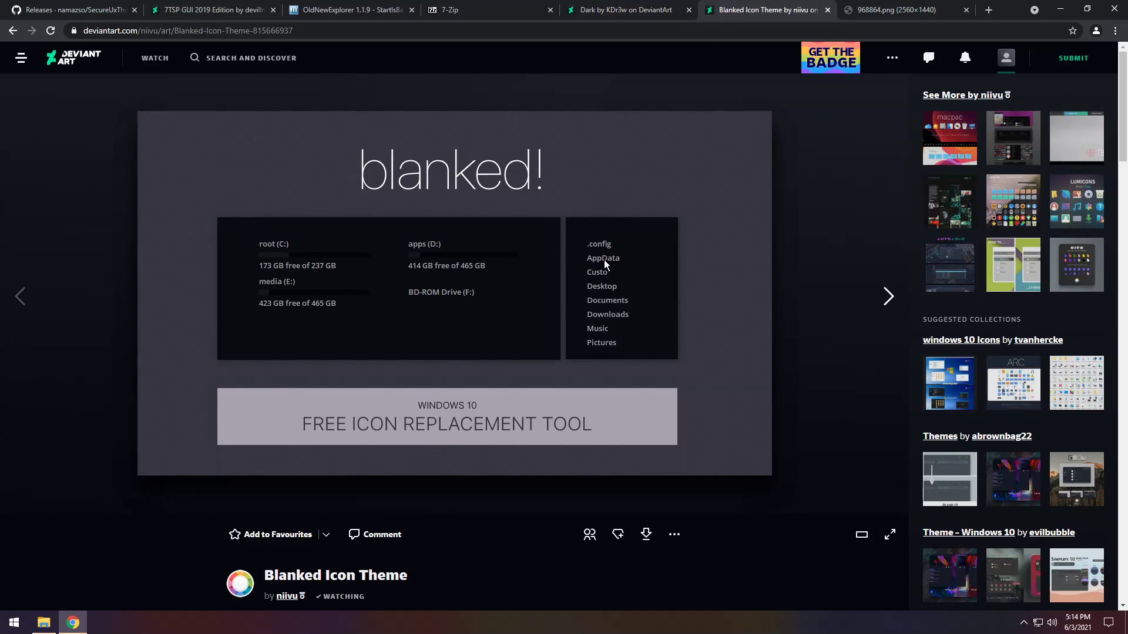
click(647, 536)
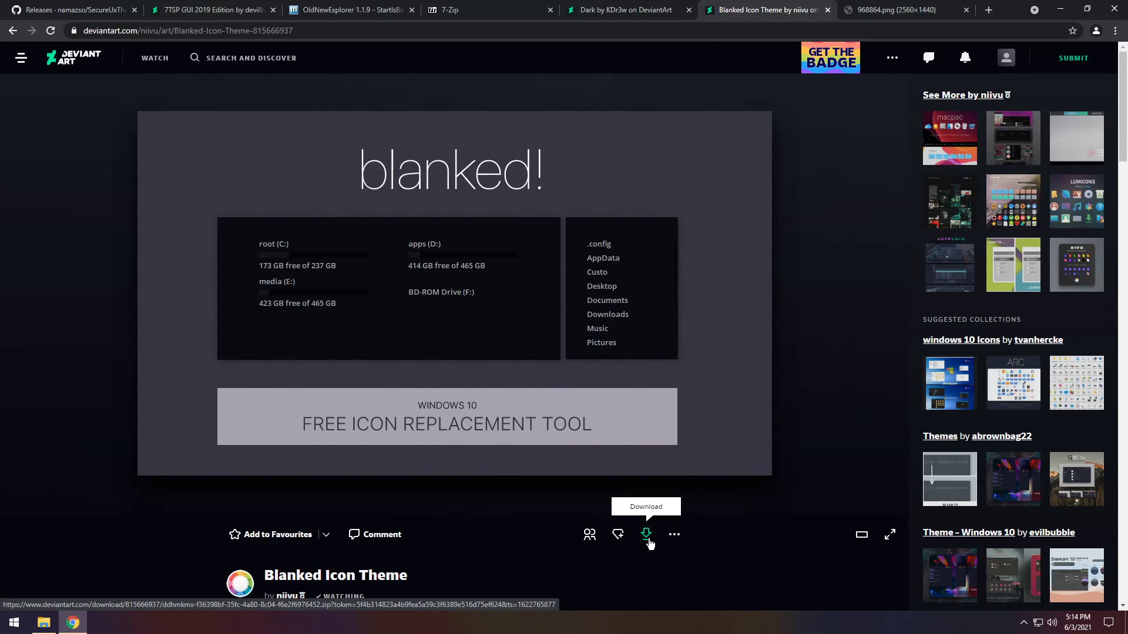
- Save the 2560×1440 mountain wallpaper as PNG image 968864 in the Downloads folder, and minimize the browser
click(894, 9)
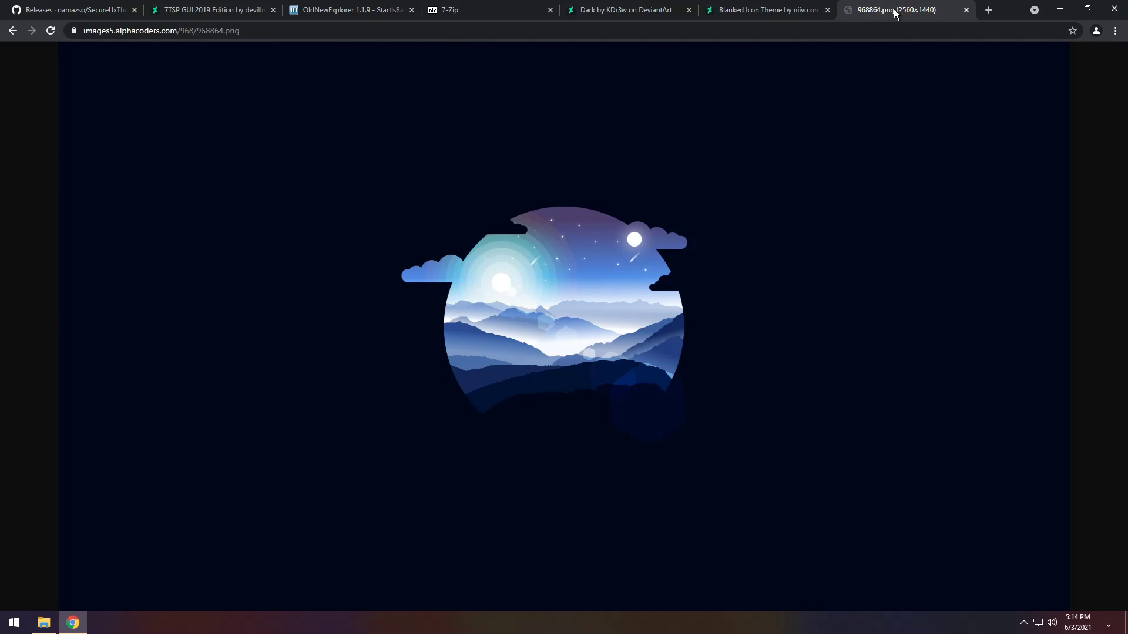
right_click(501, 317)
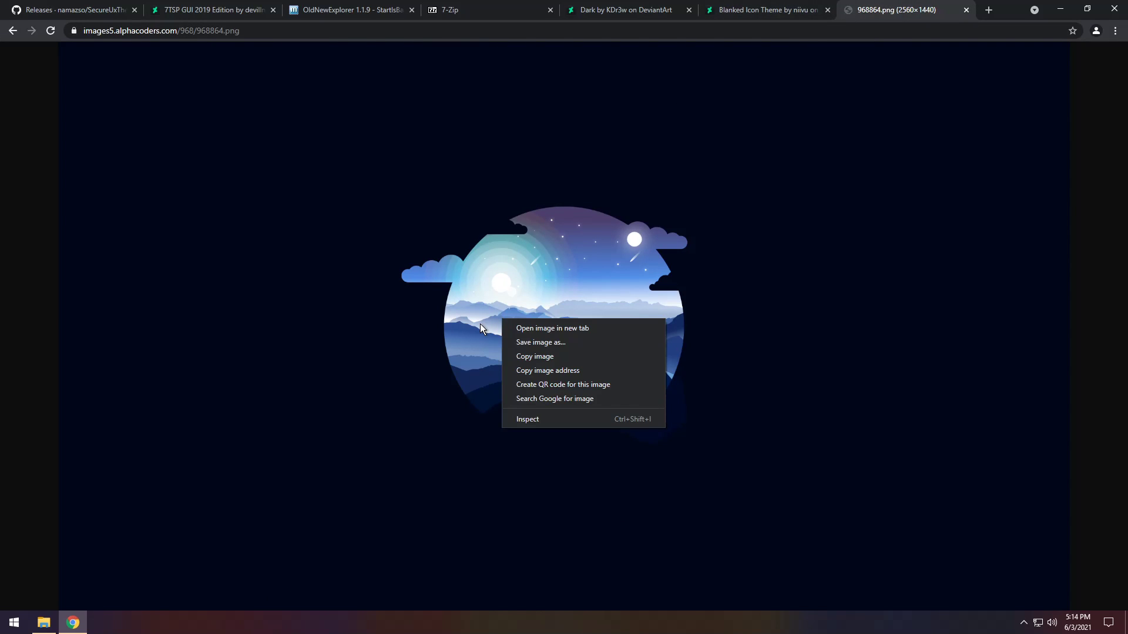
click(527, 344)
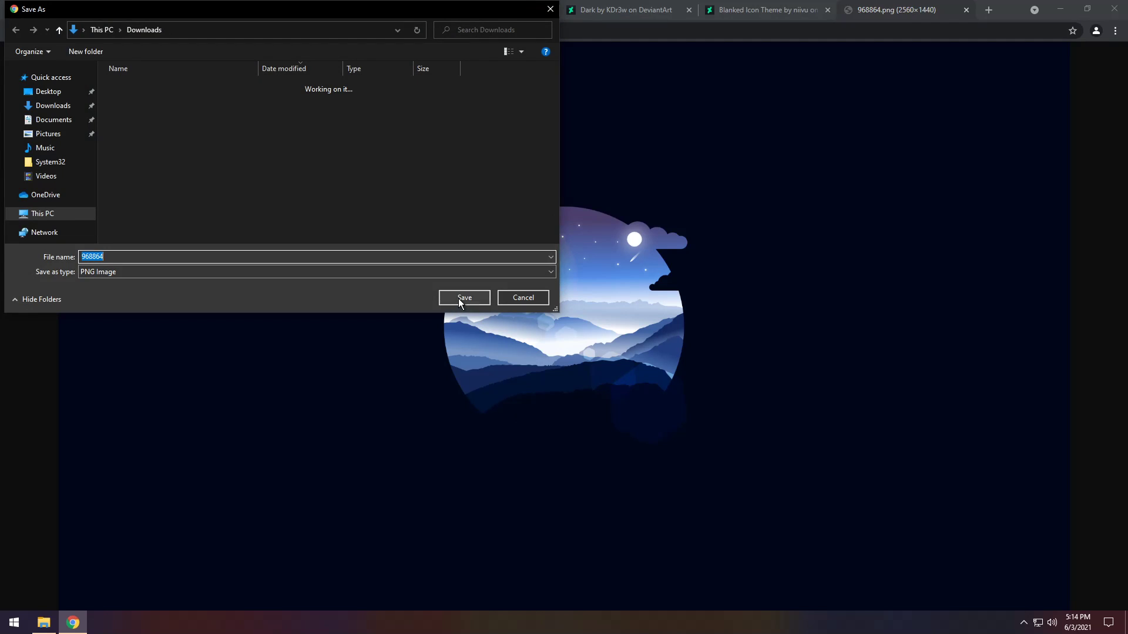
click(464, 298)
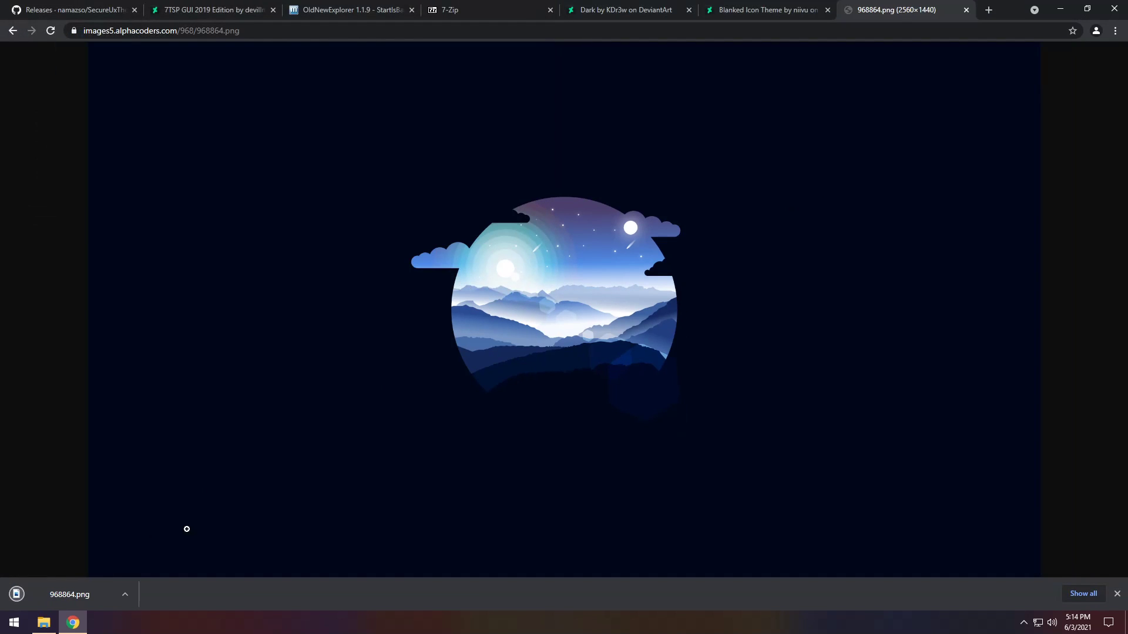
click(1061, 9)
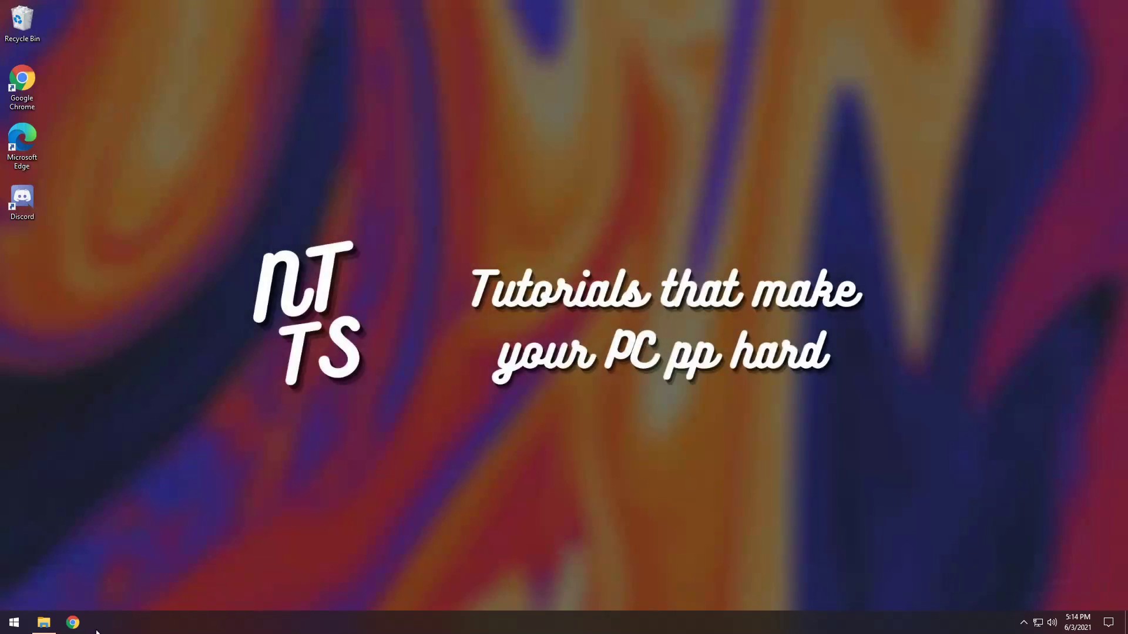
- In File Explorer, set the 968864 image from the Downloads folder as the desktop background
click(44, 623)
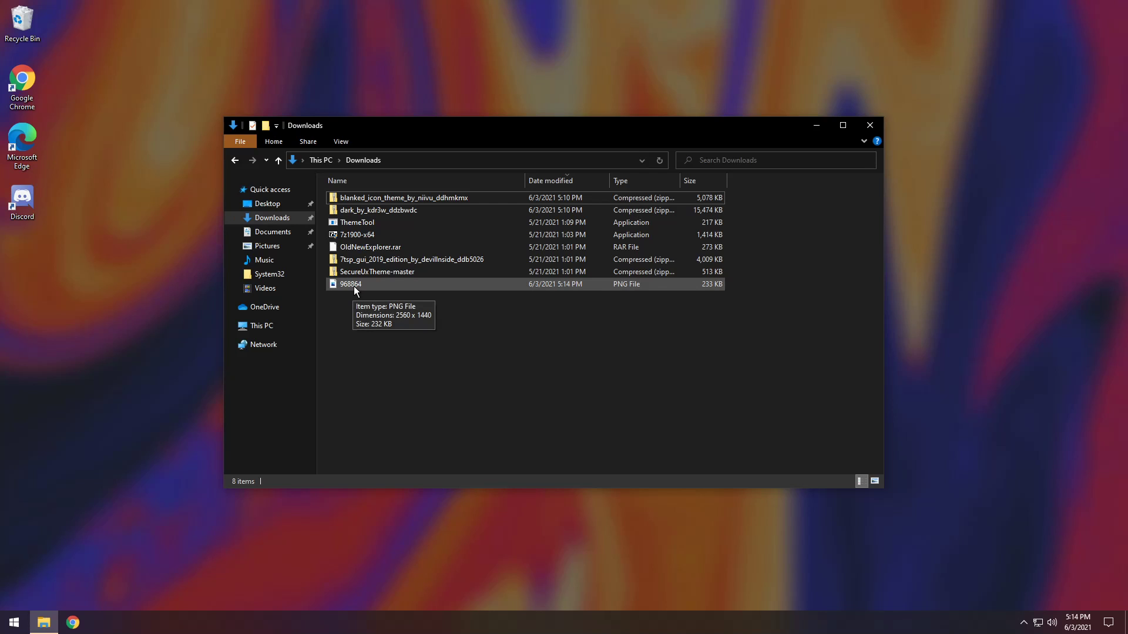
click(385, 287)
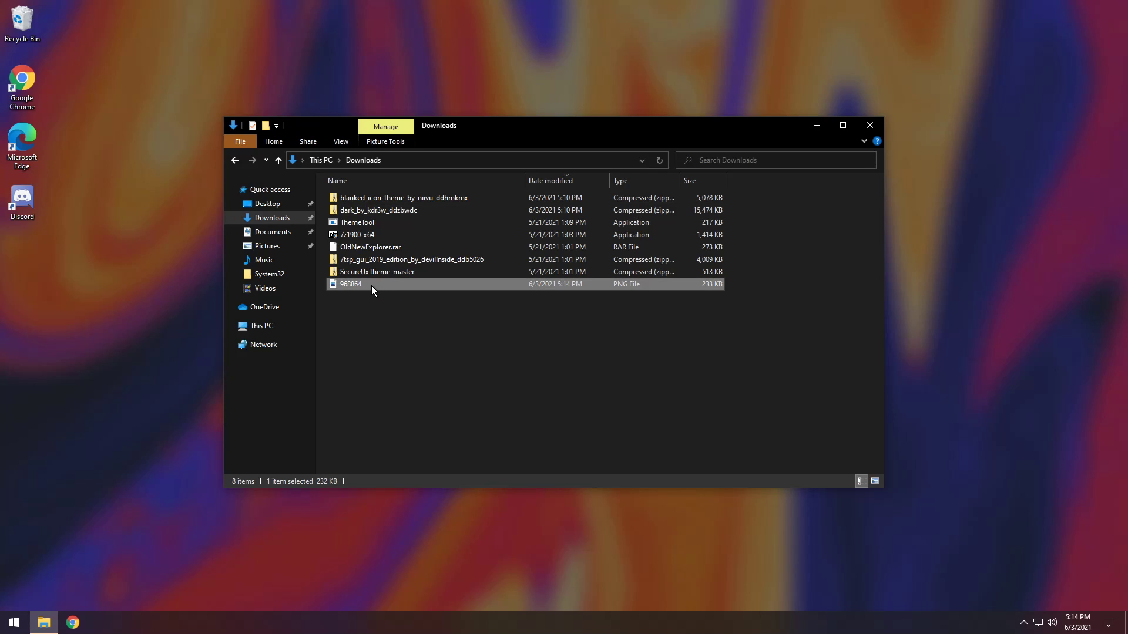
right_click(371, 285)
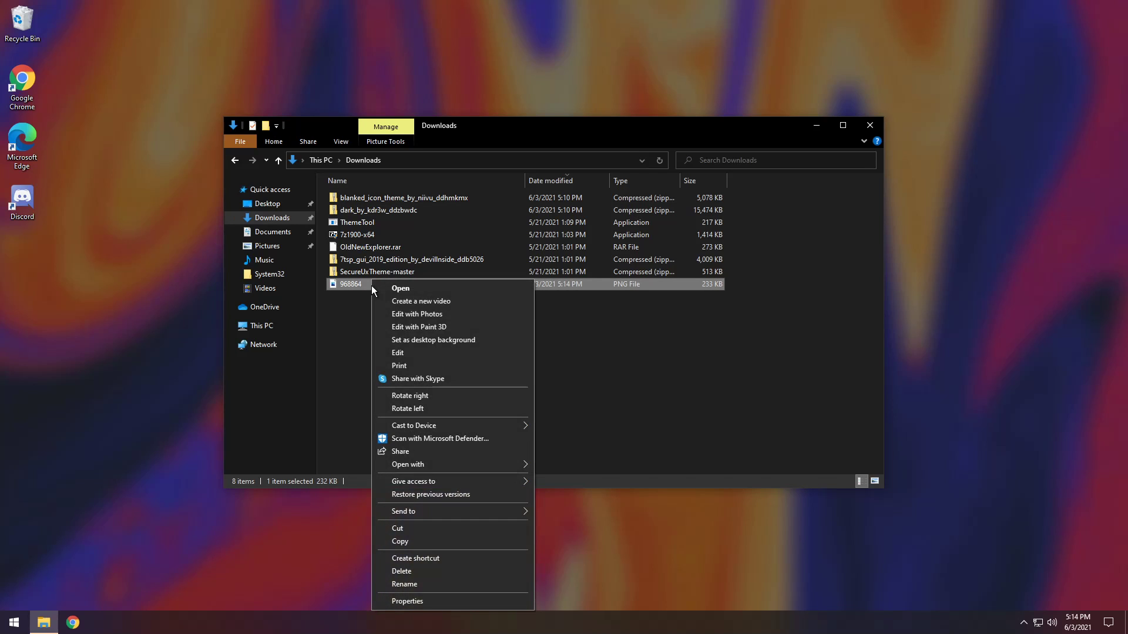
click(421, 340)
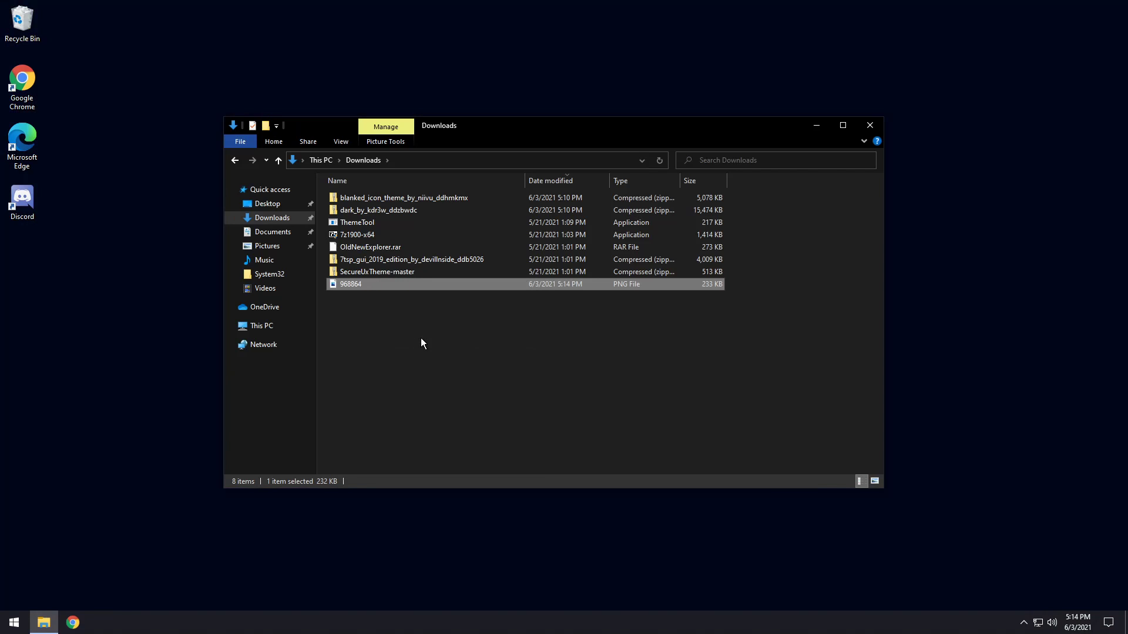
- Run ThemeTool from the Downloads folder as administrator and allow it to make changes to the device
drag(476, 139, 522, 141)
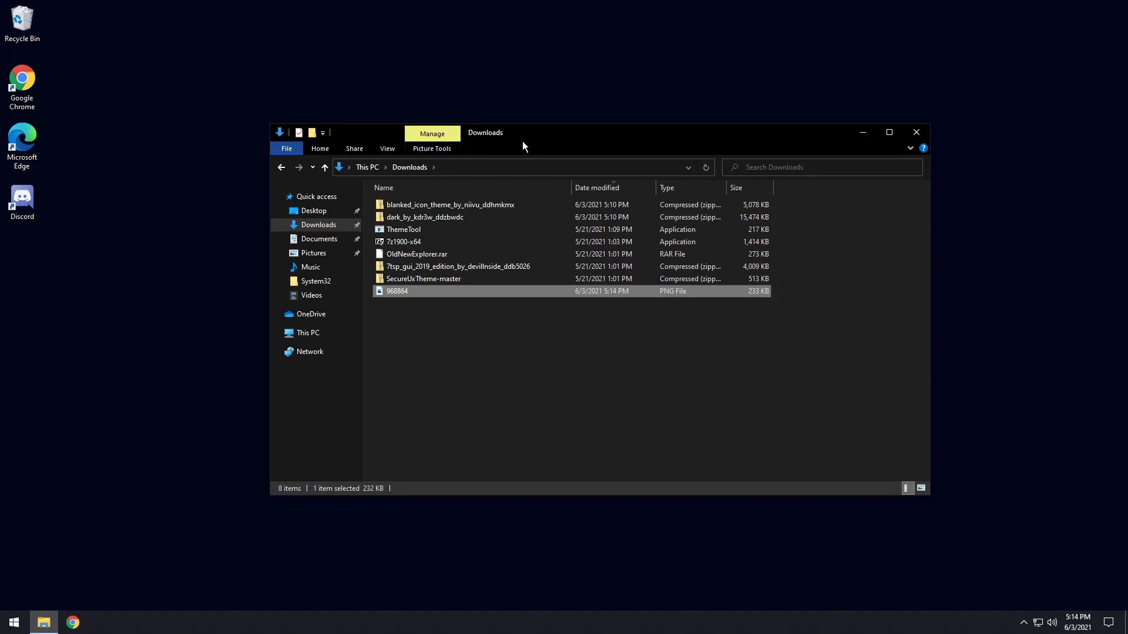
click(407, 231)
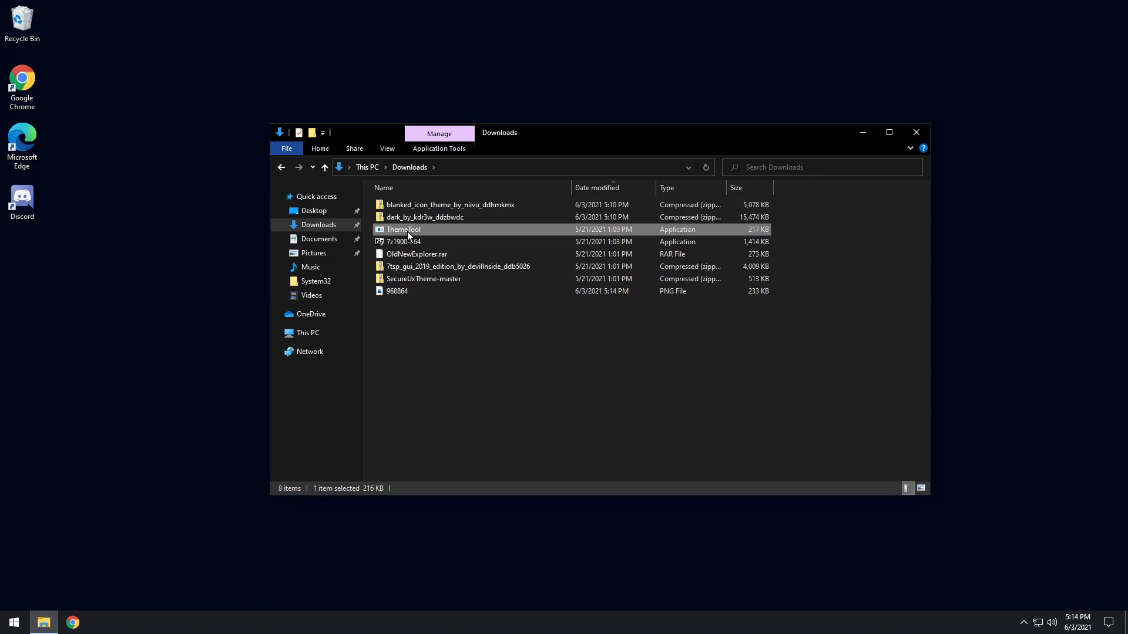
right_click(407, 231)
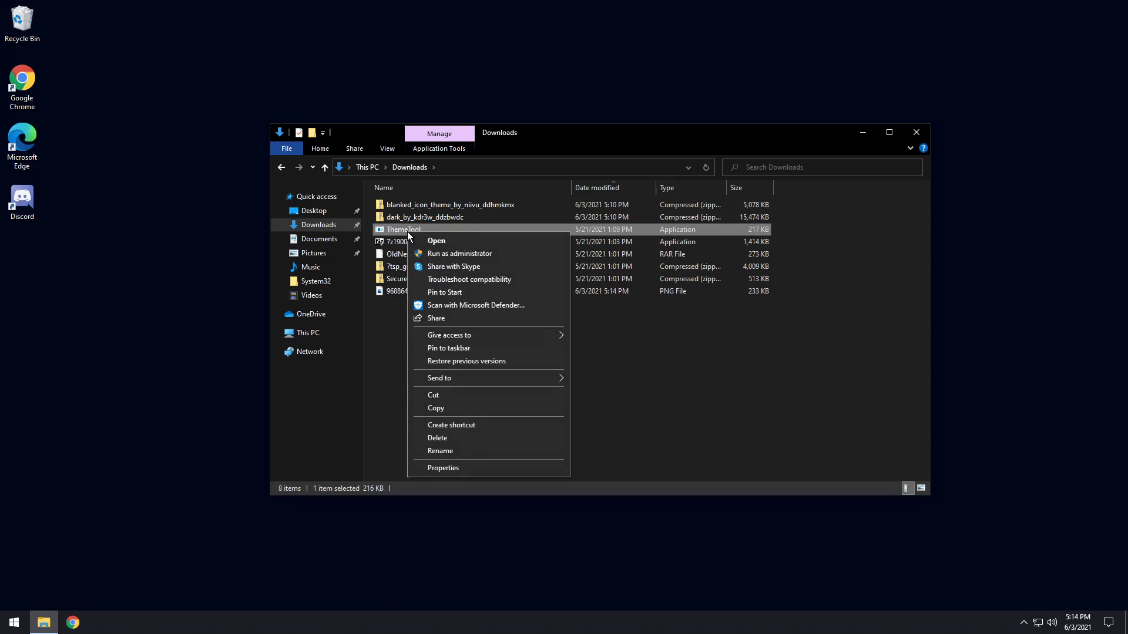
click(438, 253)
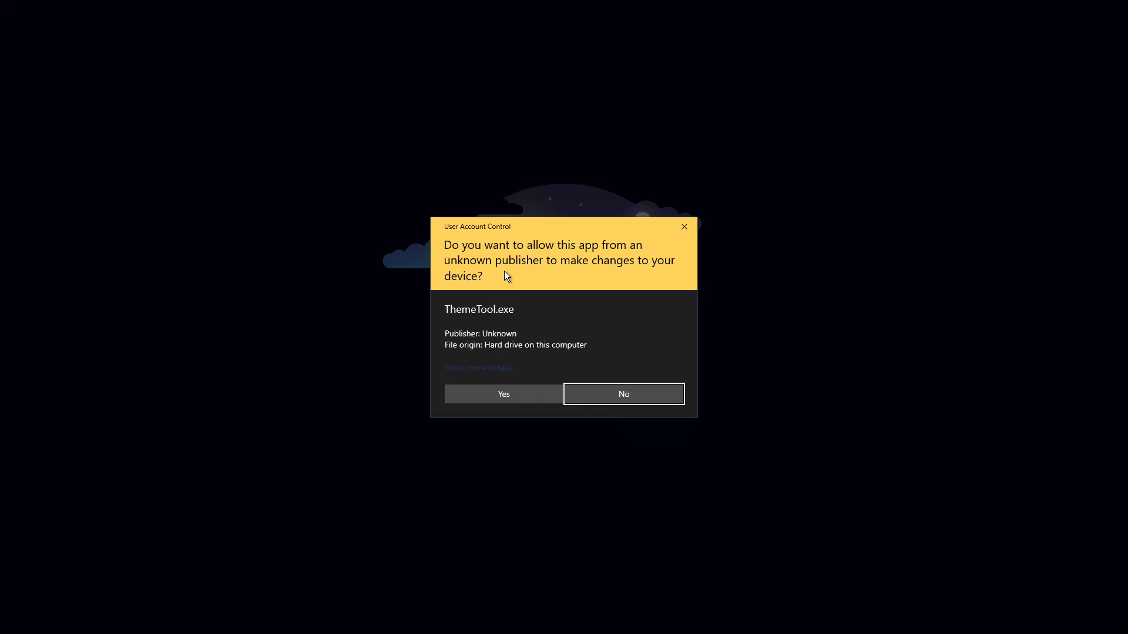
click(498, 392)
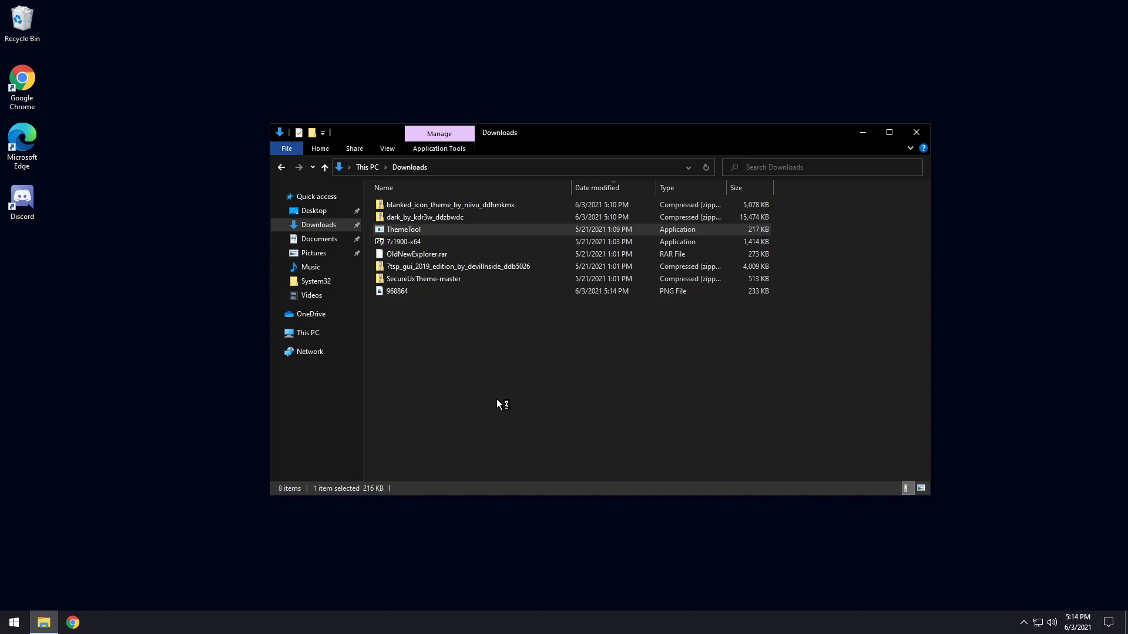
click(563, 351)
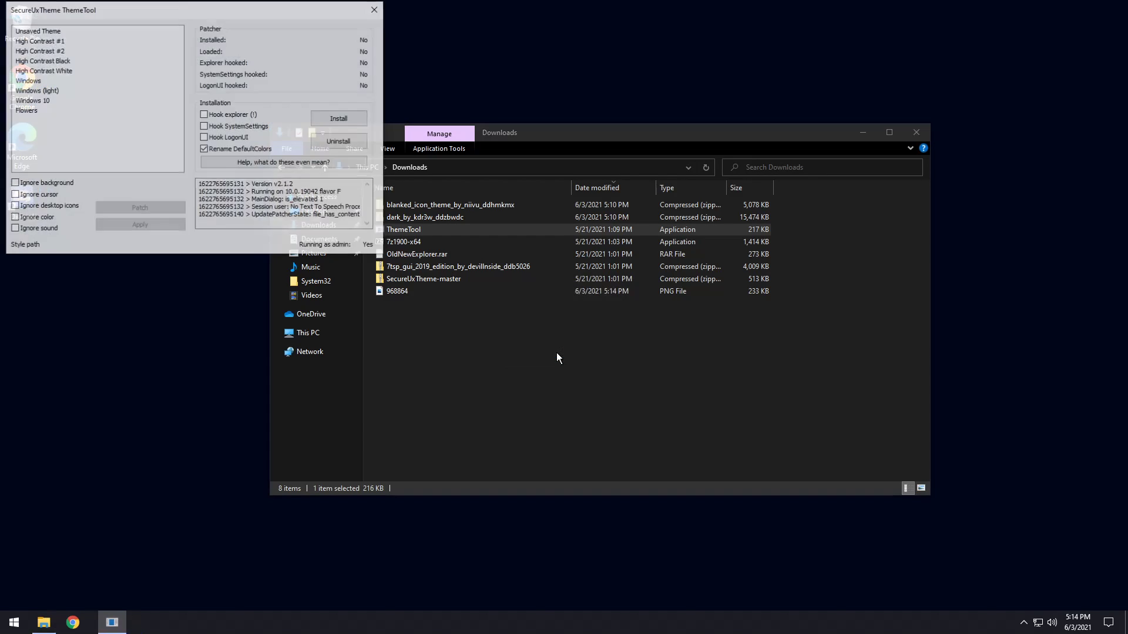
- Install the SecureUxTheme patcher with ThemeTool, decline the immediate reboot, and close the tool
drag(257, 7, 617, 177)
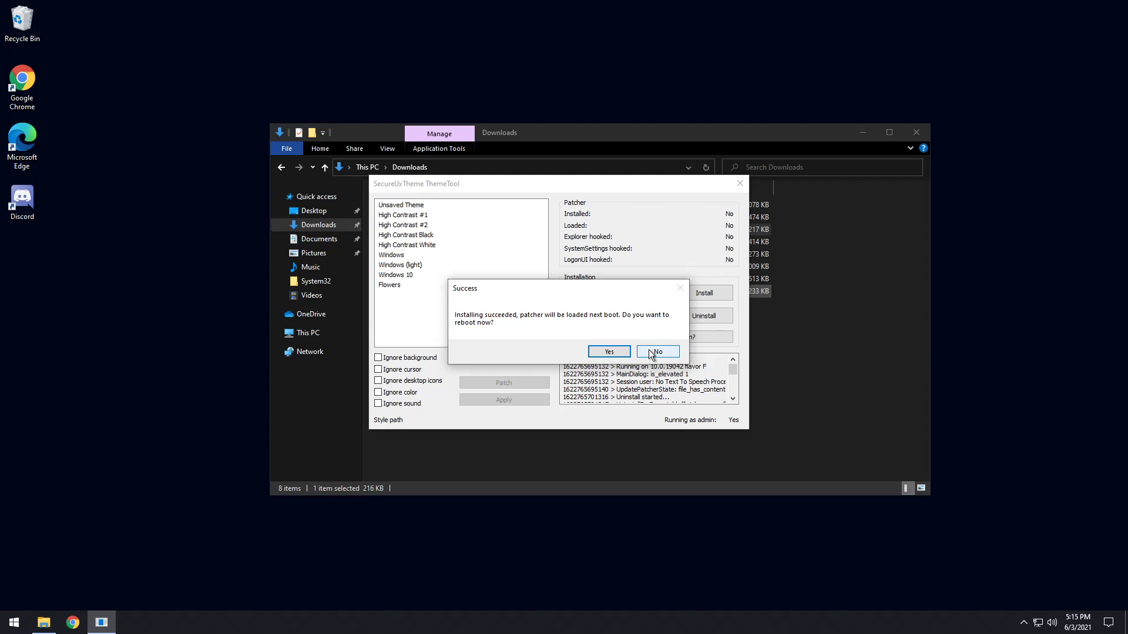
click(649, 350)
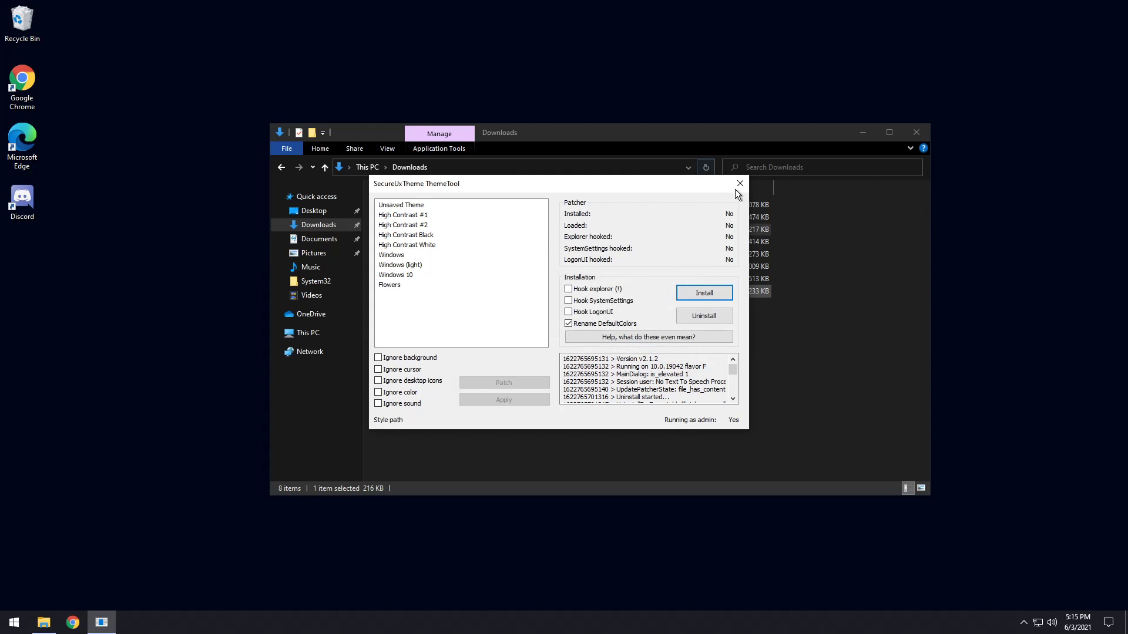
click(739, 184)
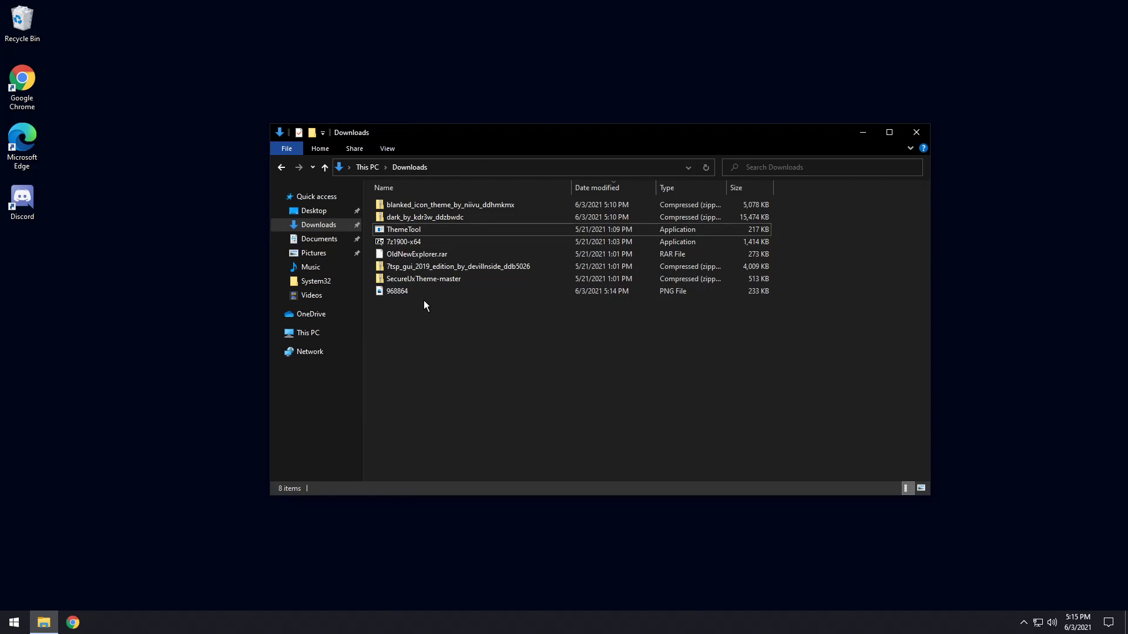
- Extract 7tsp GUI v0.6(2019).ee from the 7tsp_gui_2019_edition archive into the Downloads folder and return to that folder
double_click(399, 269)
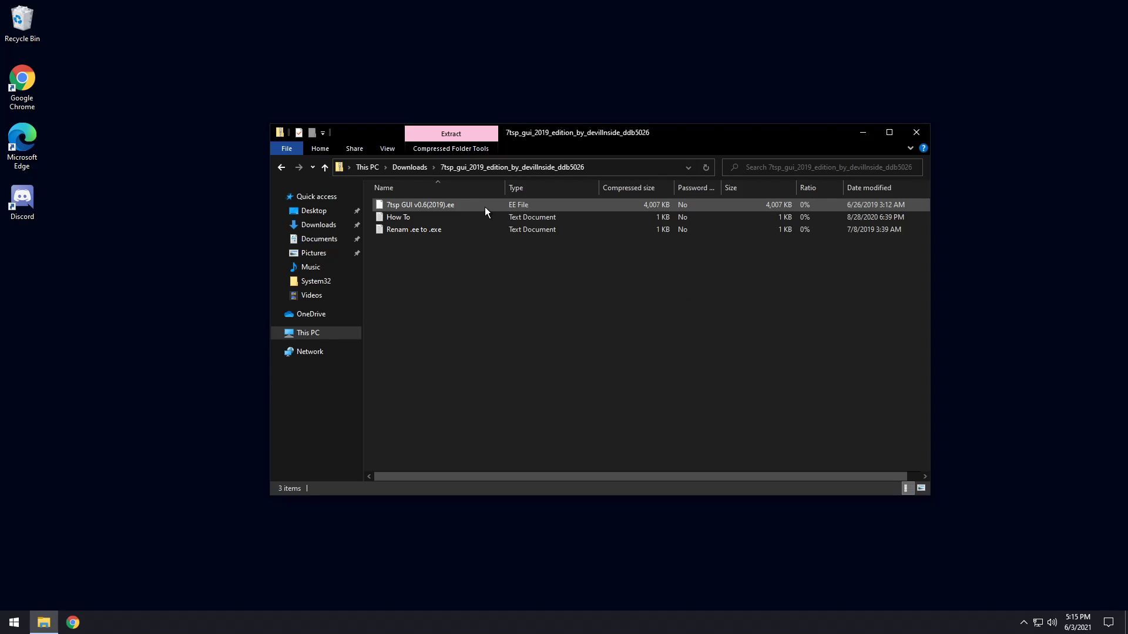
drag(414, 203, 319, 225)
click(318, 225)
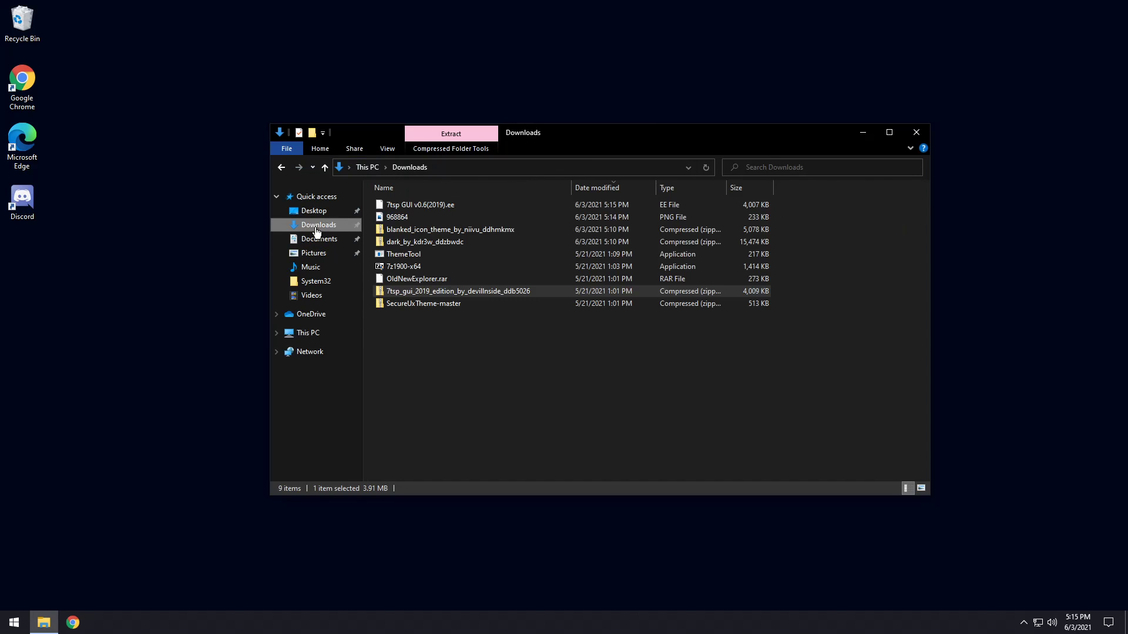
- Rename the extracted 7tsp GUI v0.6(2019).ee file to 7tsp GUI v0.6(2019).exe and accept the extension change
click(450, 207)
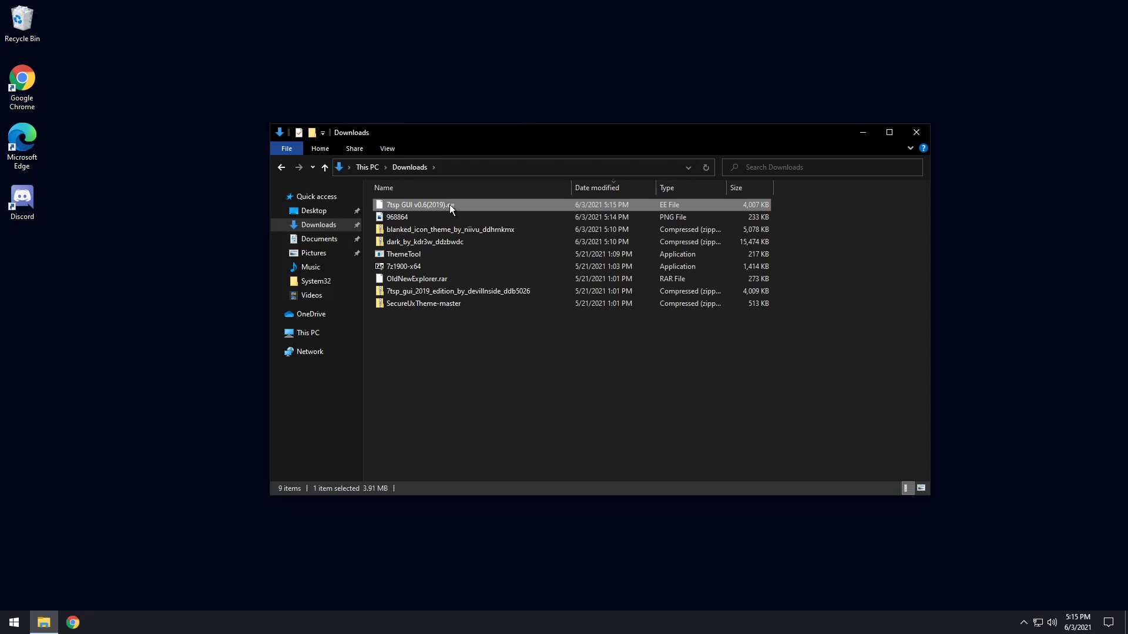
right_click(449, 204)
click(477, 370)
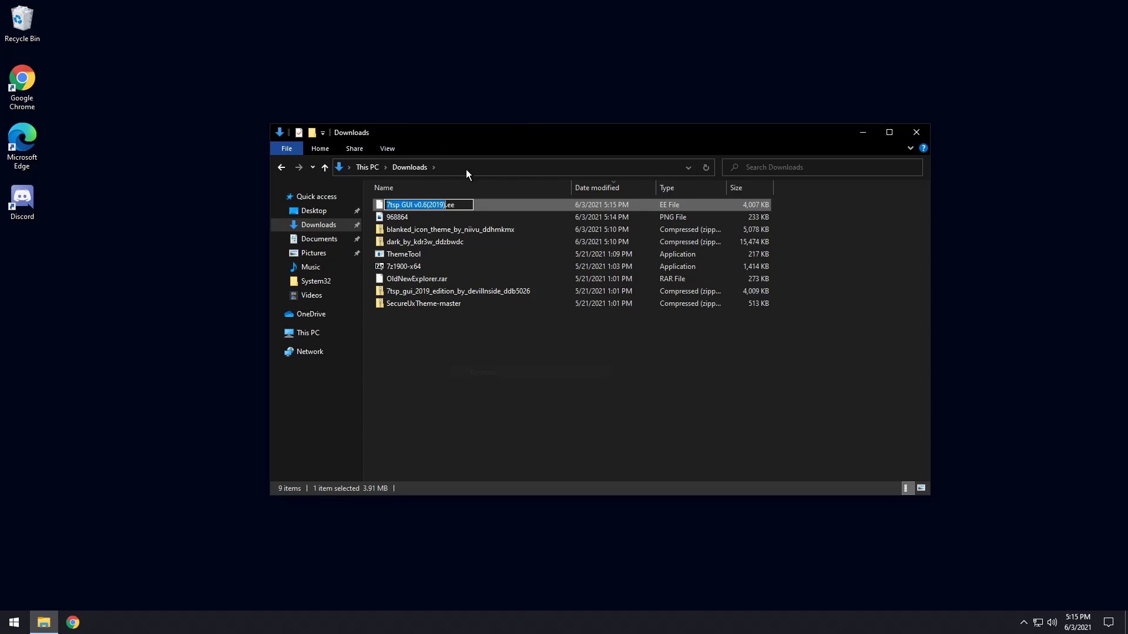
click(473, 209)
key(BackSpace)
text(xe)
key(Return)
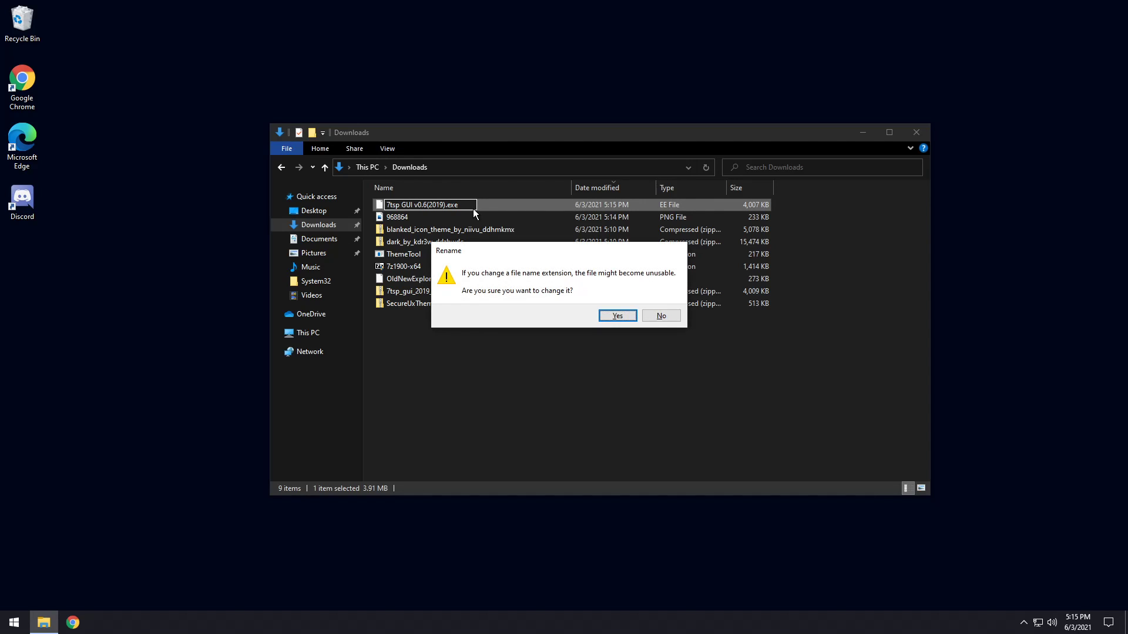
click(613, 316)
click(478, 393)
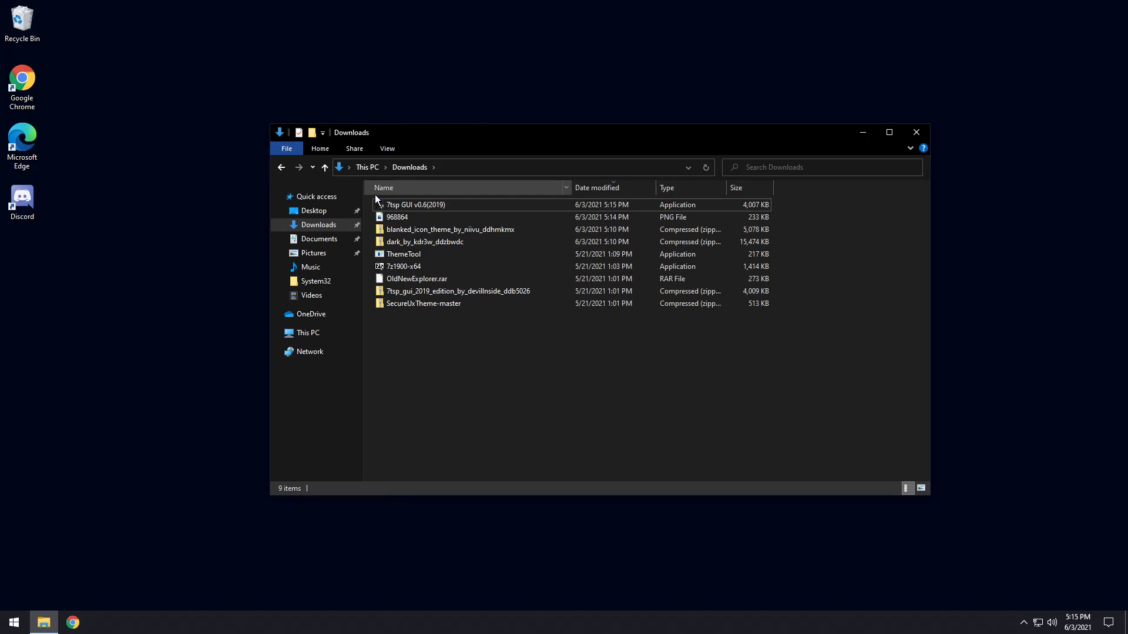
- Run 7tsp GUI v0.6(2019) with permission to change the device, accept its agreement and close the ReadMe
double_click(415, 205)
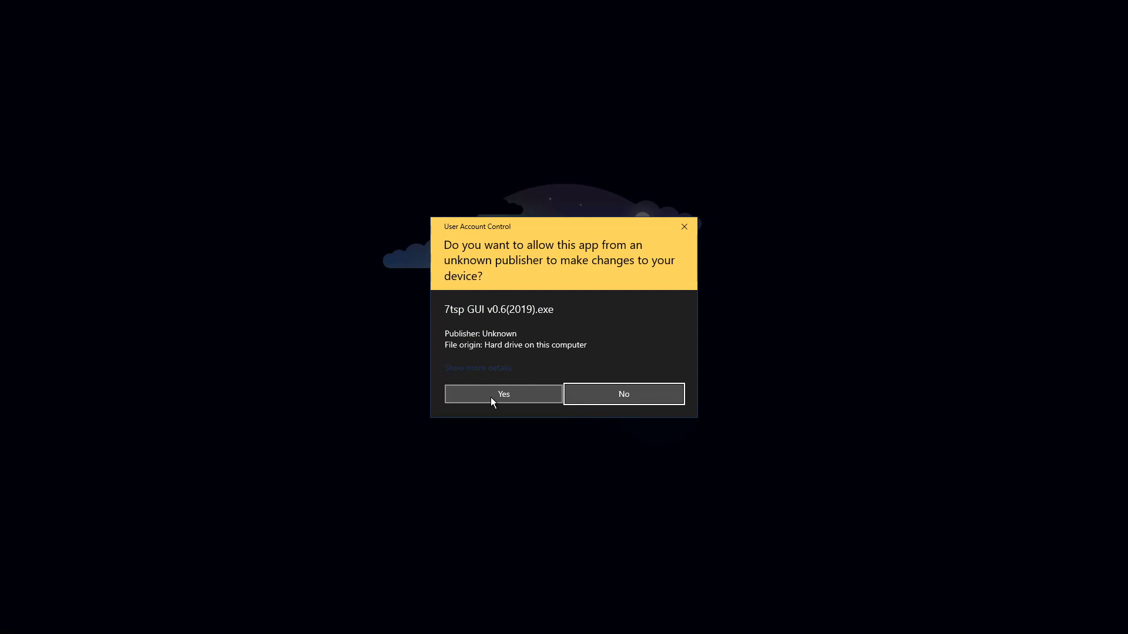
click(491, 395)
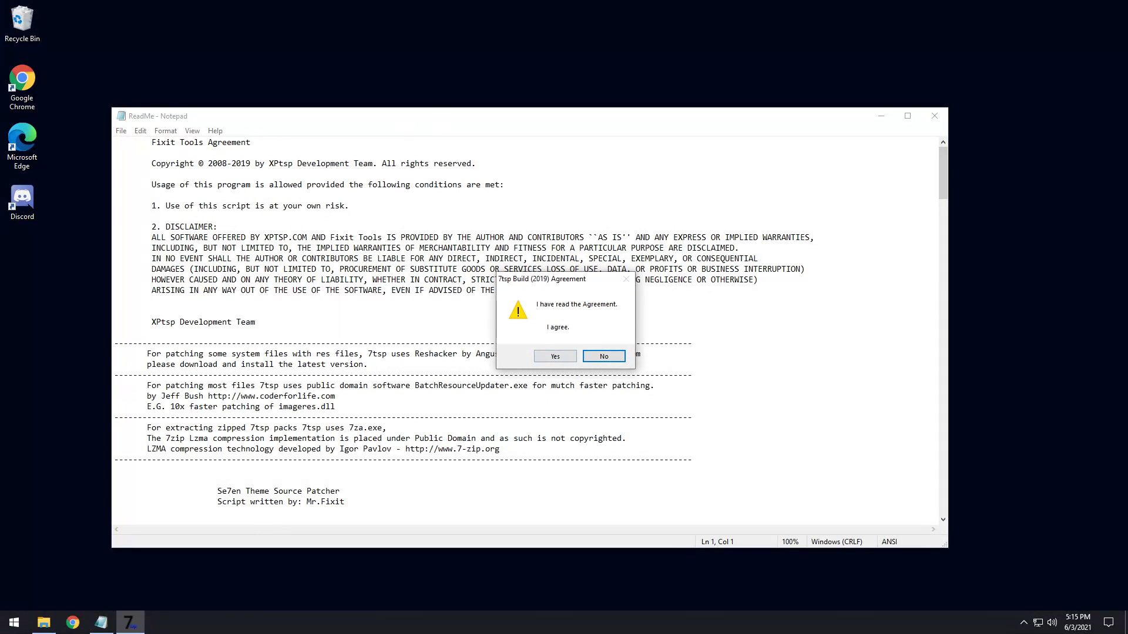
click(554, 357)
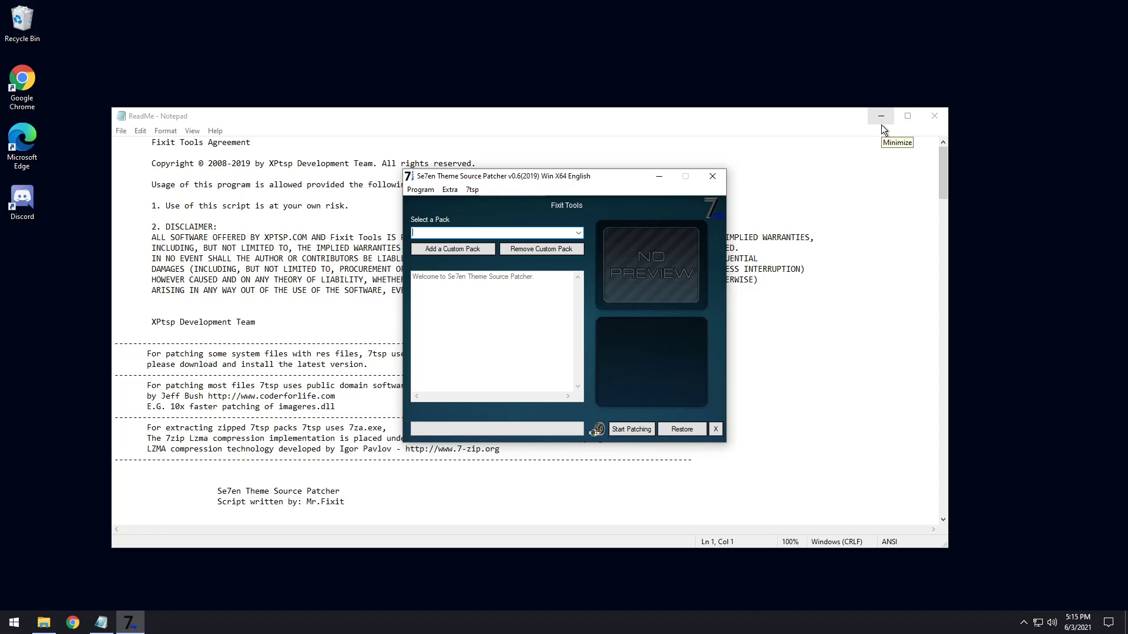
click(929, 121)
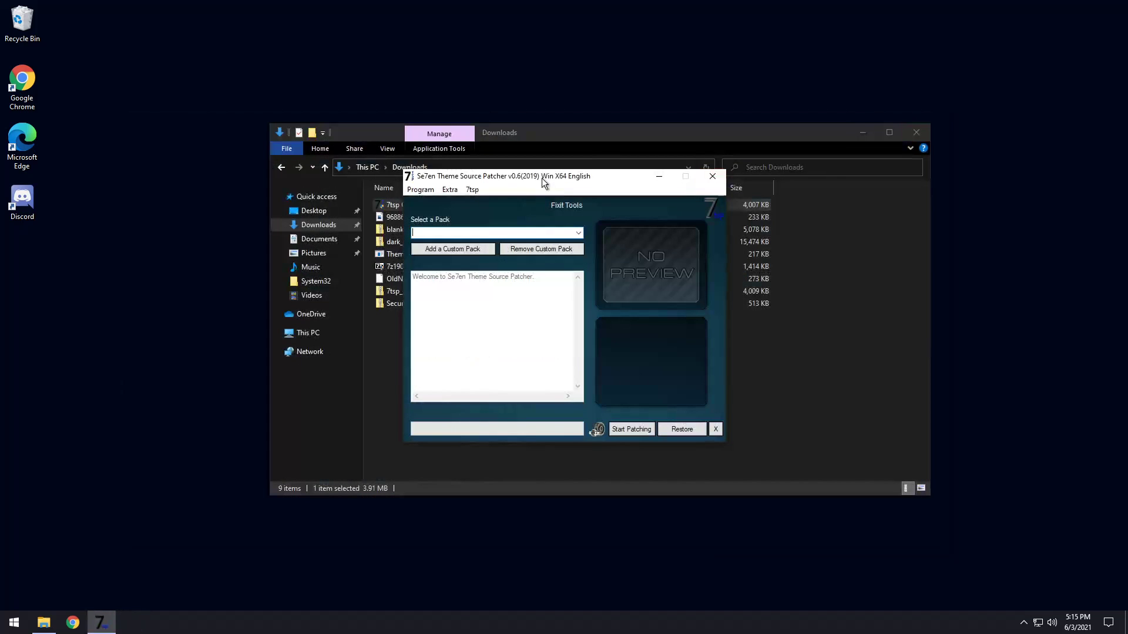
- Move the patcher window clear of File Explorer and extract the Blanked Icon Theme UPDATED folder from its archive into Downloads
drag(541, 178, 164, 170)
drag(552, 138, 637, 138)
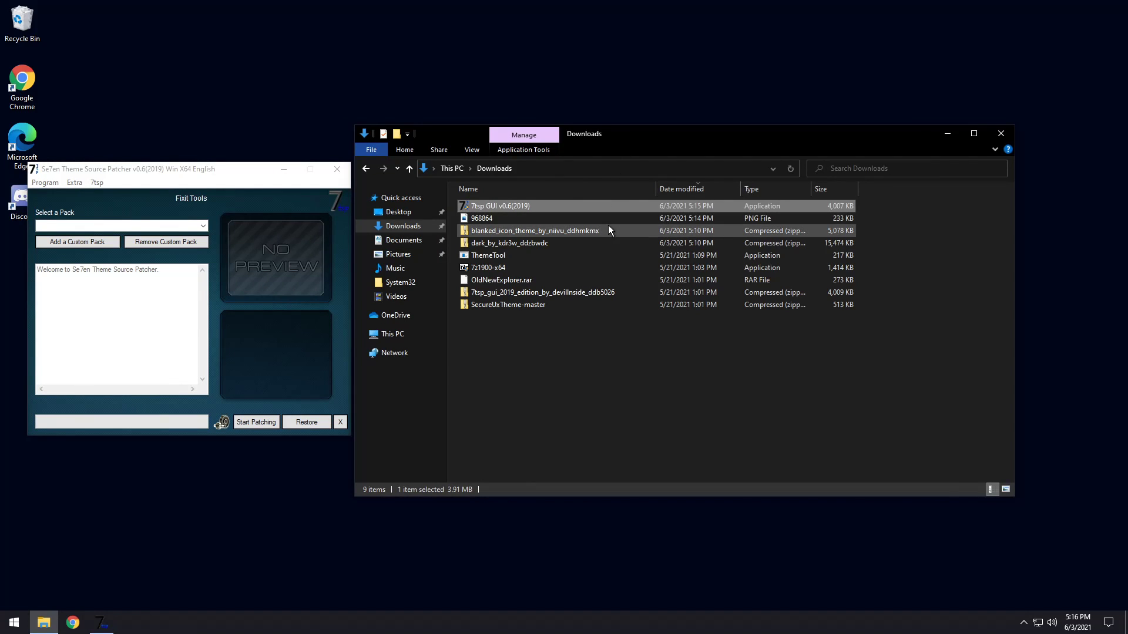
click(550, 336)
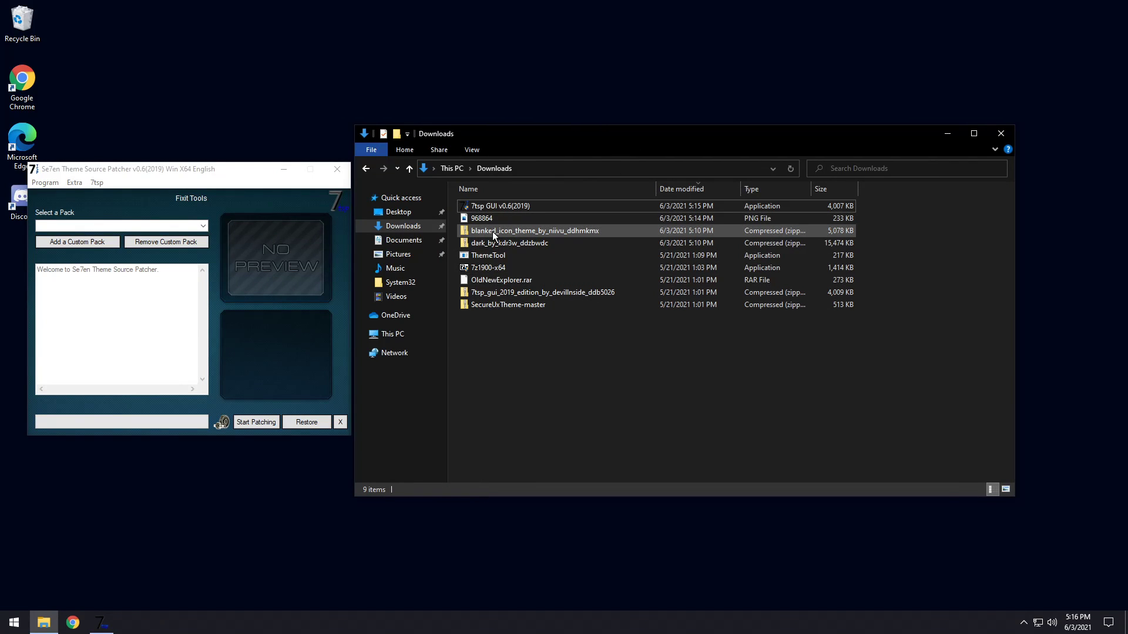
double_click(552, 234)
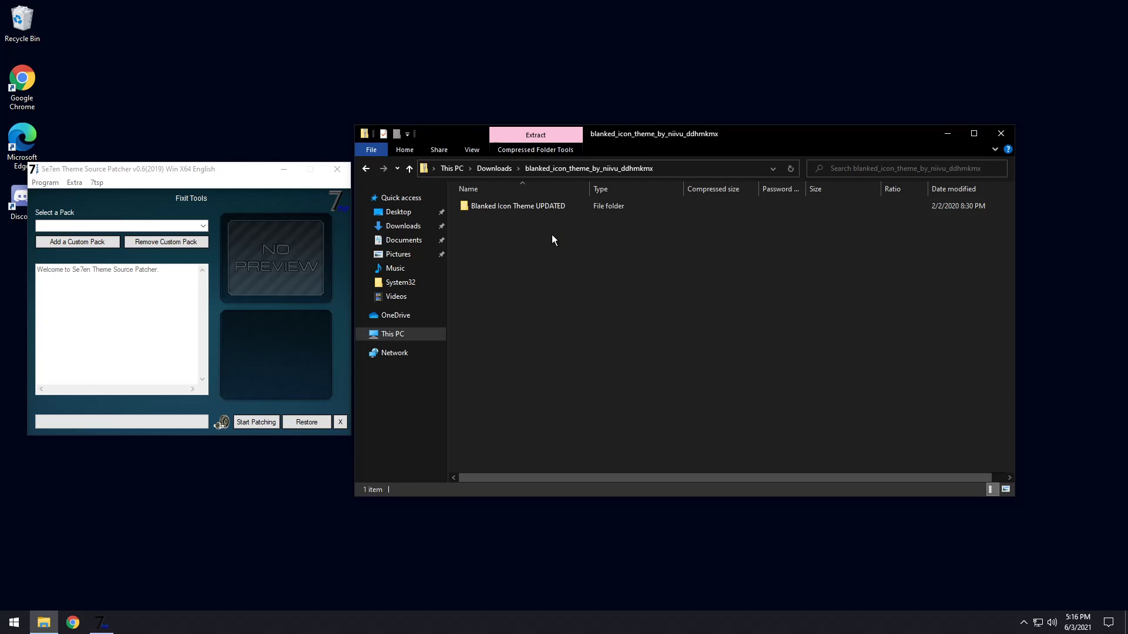
drag(496, 204, 399, 229)
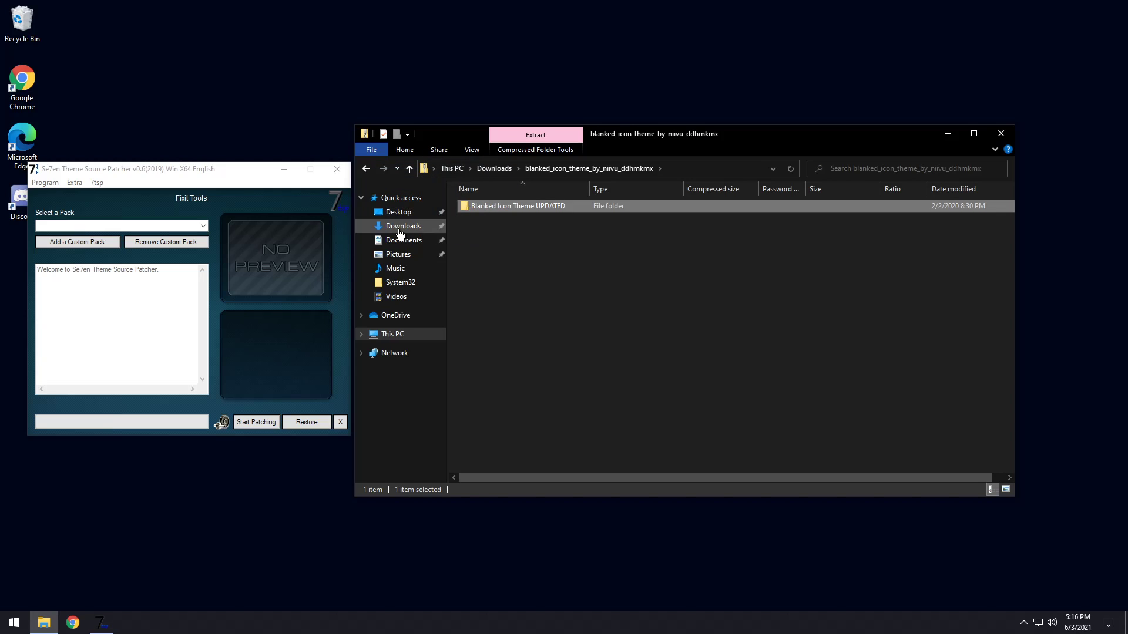
click(399, 229)
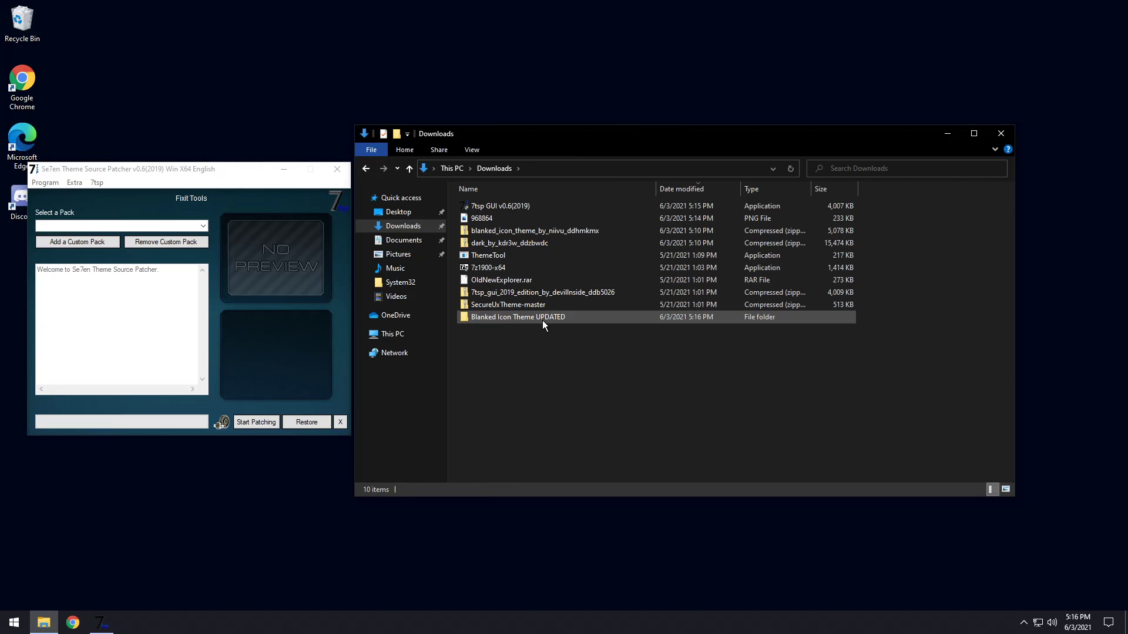
- In the Blanked Icon Theme UPDATED folder, rename the dark mode pack to 7tsp blanked dark mode.7z and accept the extension change
double_click(578, 320)
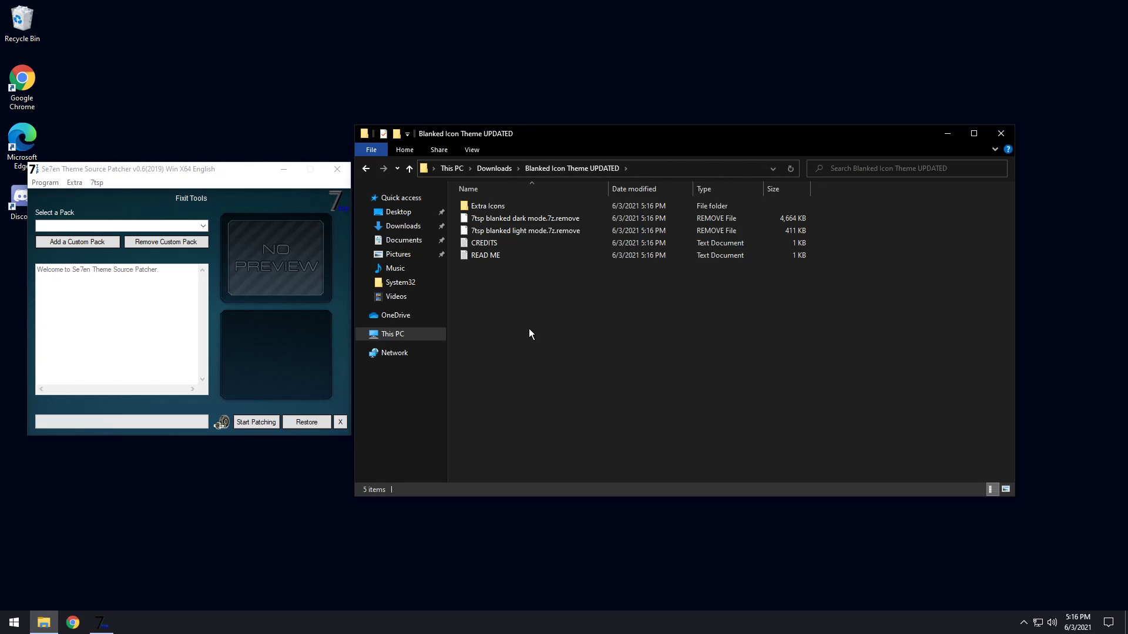
click(502, 218)
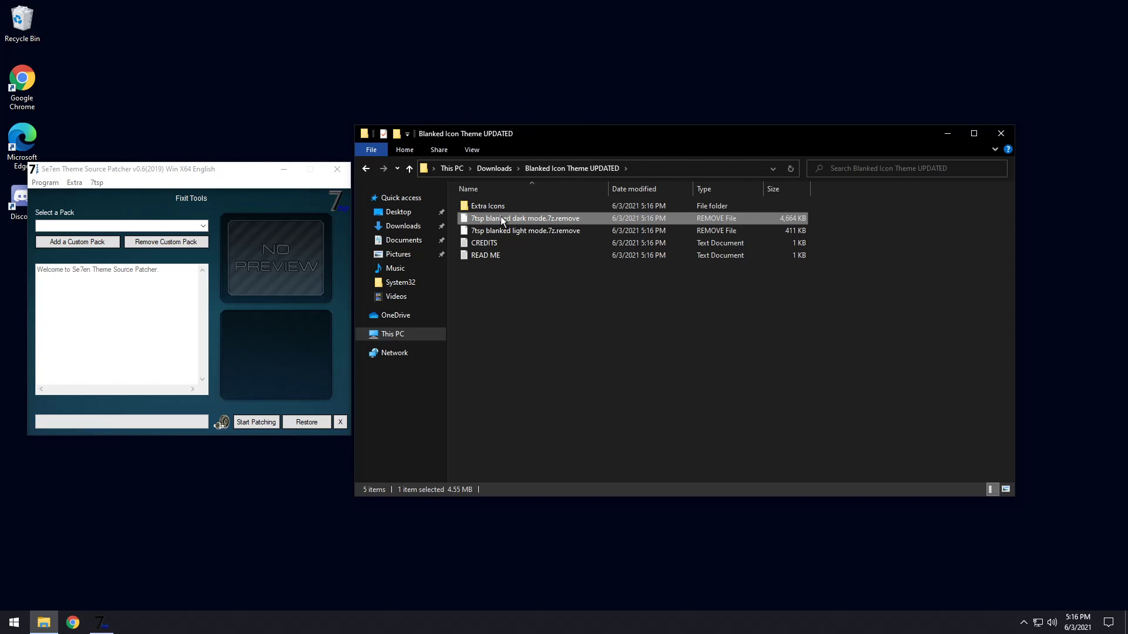
right_click(501, 217)
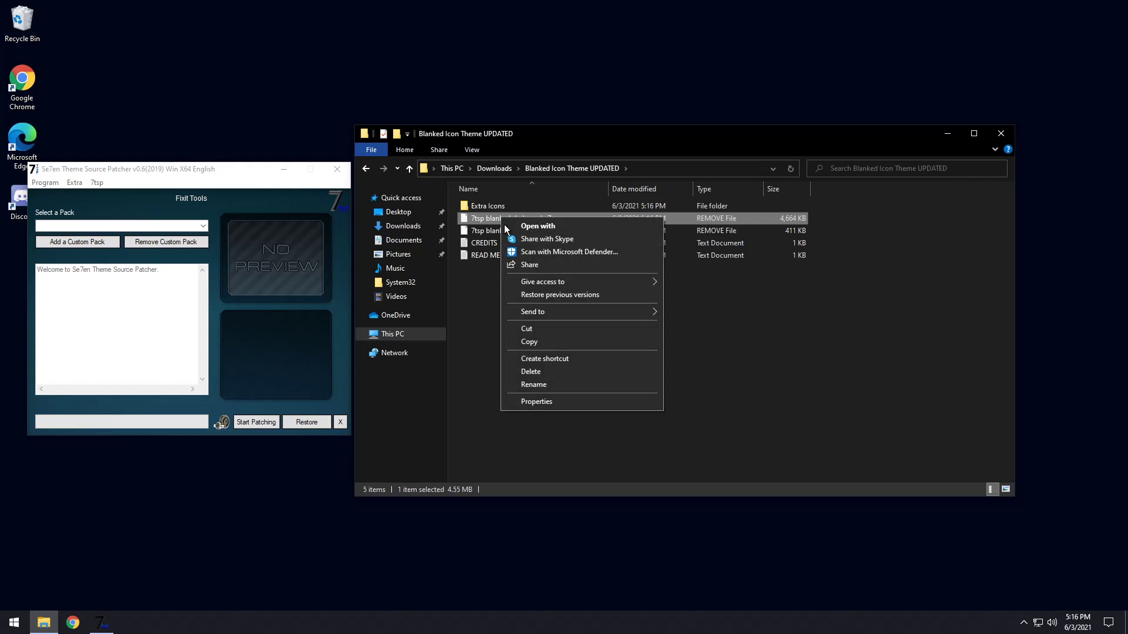
click(543, 385)
key(End)
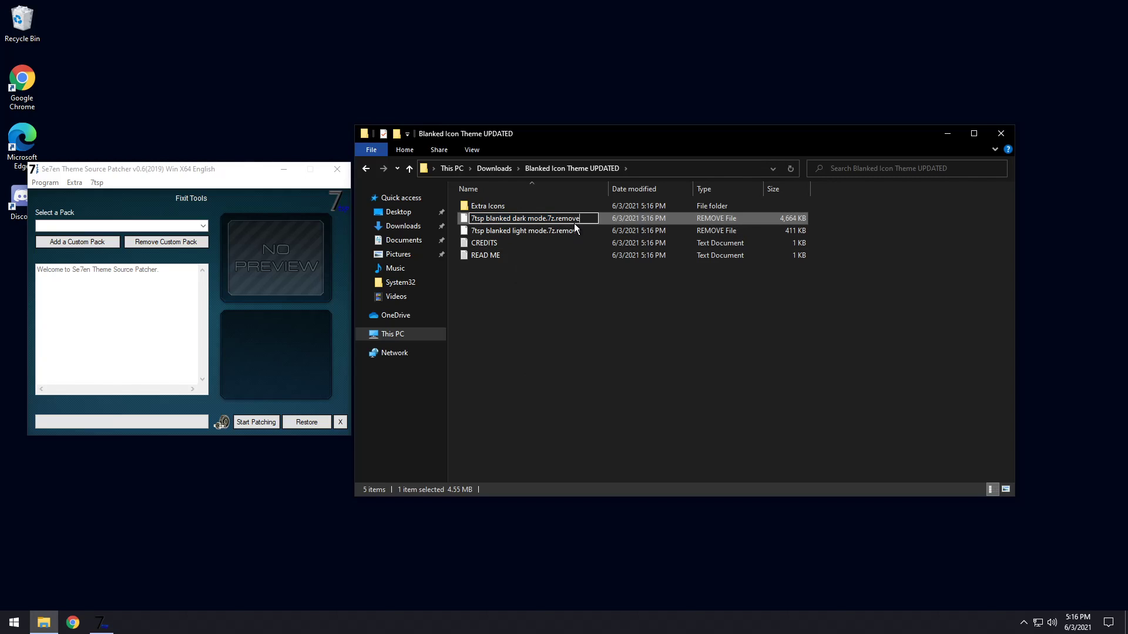
key(shift+Left)
key(shift+Left)
key(shift+Left)
key(shift+Left)
key(shift+Left)
key(shift+Left)
key(BackSpace)
key(Return)
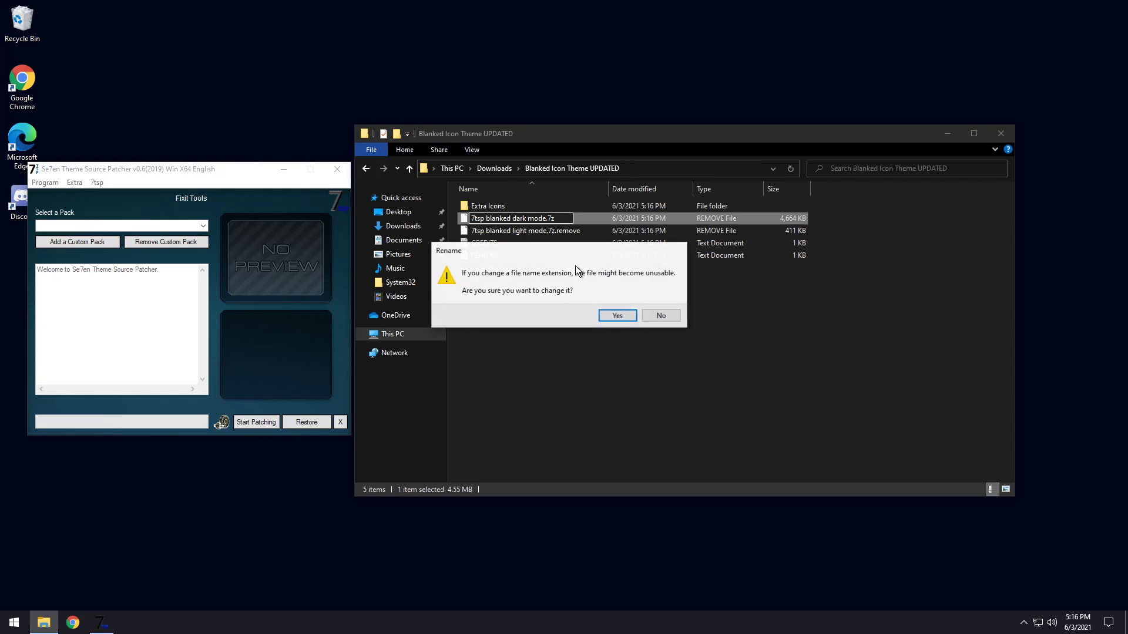
click(611, 318)
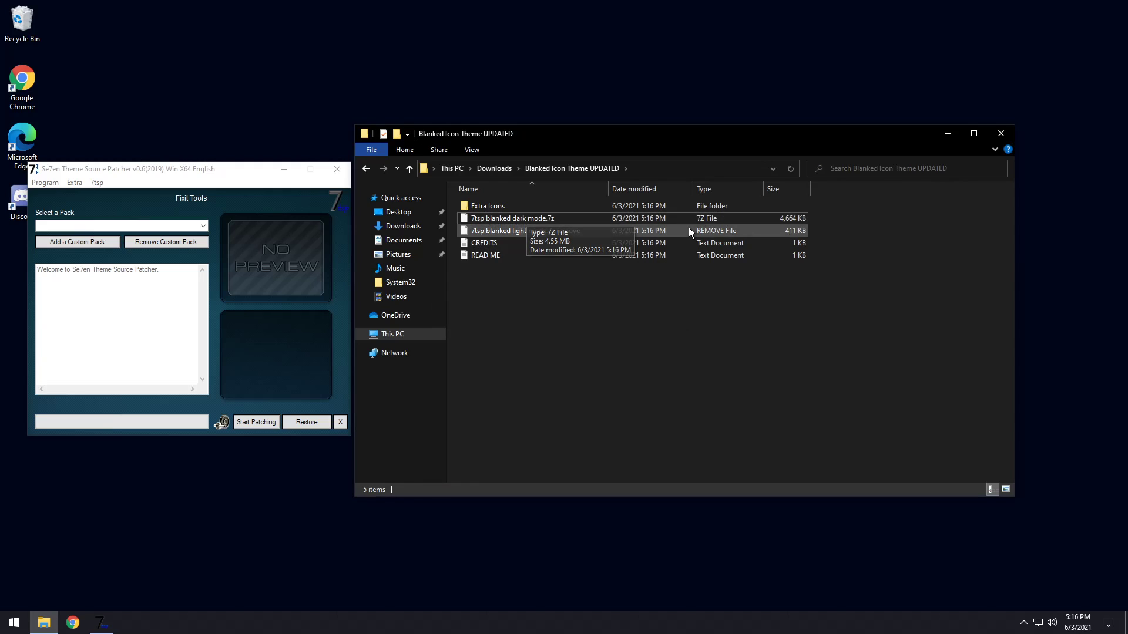
- Add 7tsp blanked dark mode.7z from the Blanked Icon Theme UPDATED folder as a custom pack in Se7en Theme Source Patcher
drag(229, 171, 641, 185)
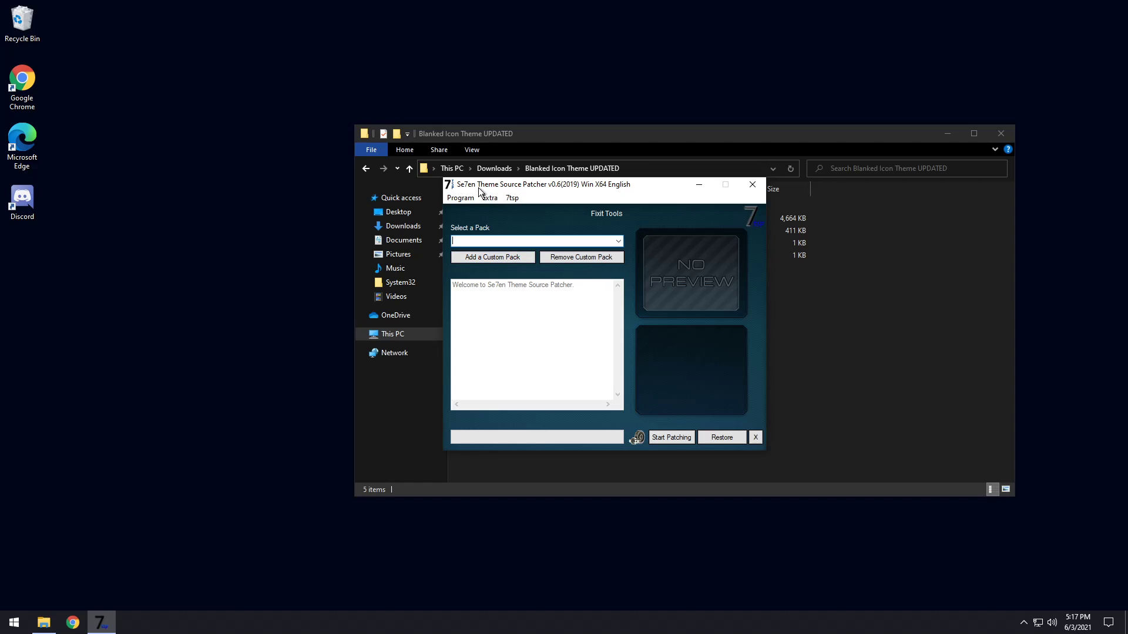
click(491, 258)
click(496, 296)
drag(676, 202, 564, 181)
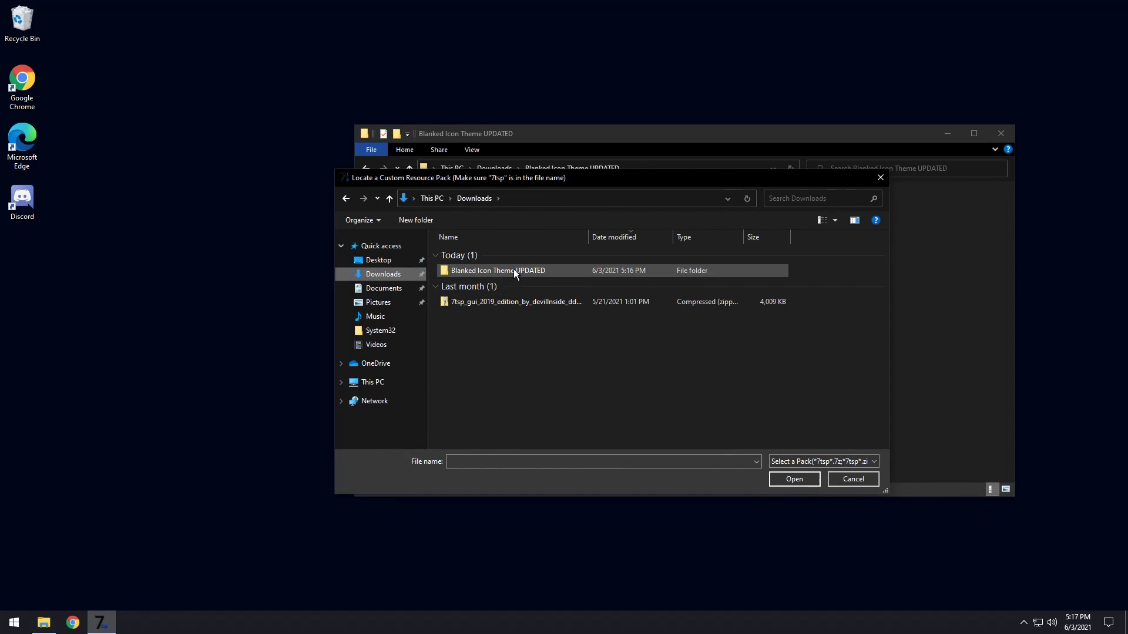
double_click(513, 269)
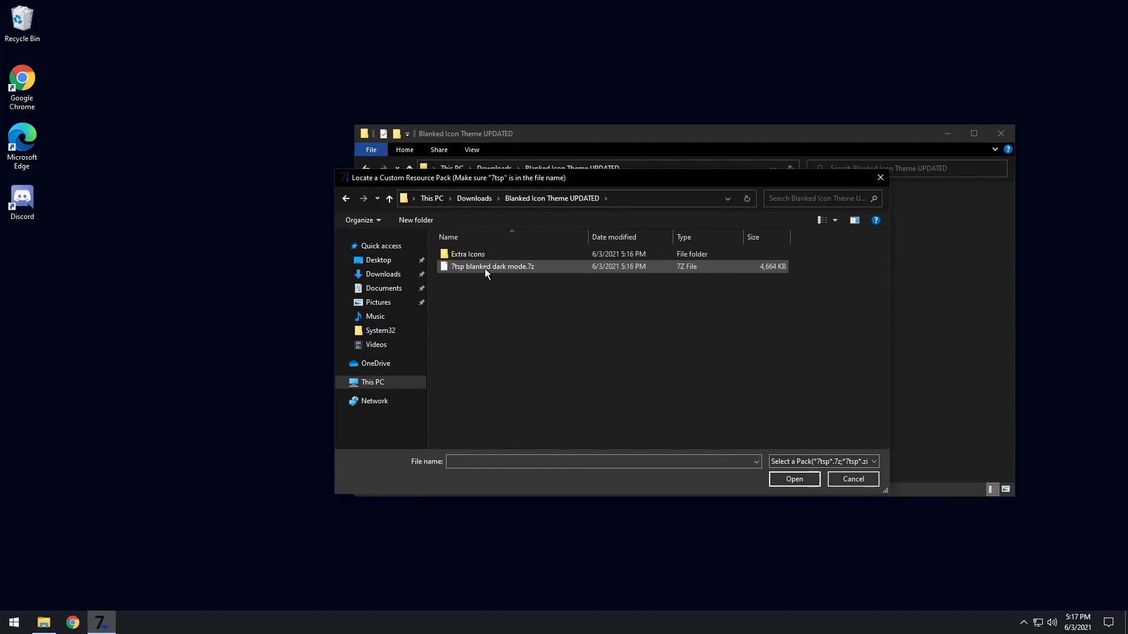
double_click(547, 266)
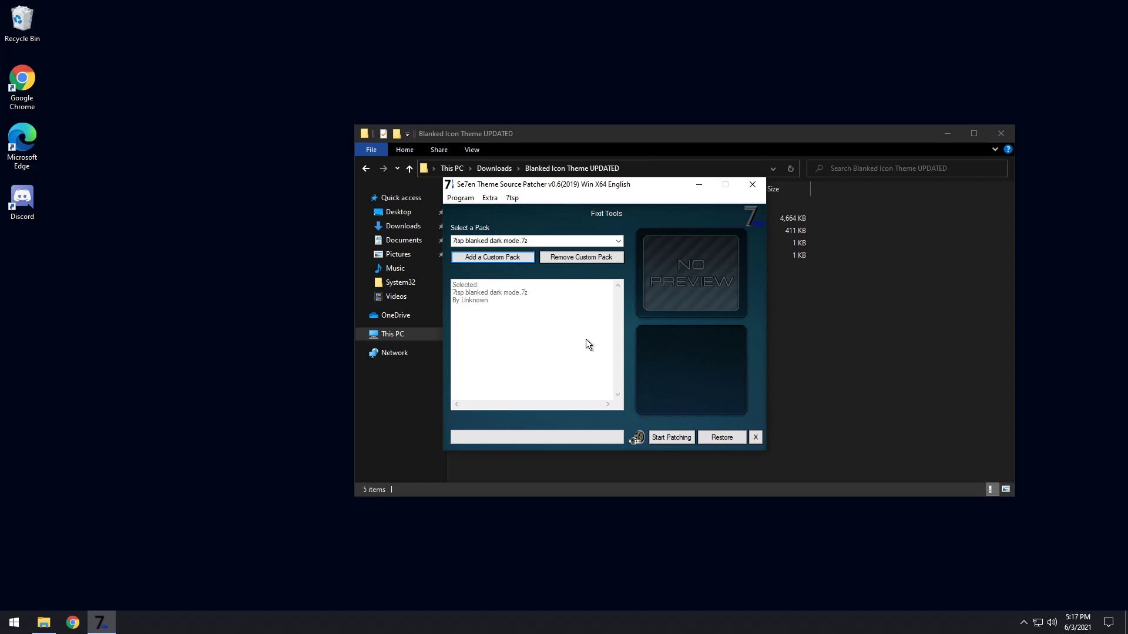
- Patch the system with the blanked dark mode pack, reboot Windows when patching ends, and dismiss the completion notice
click(669, 441)
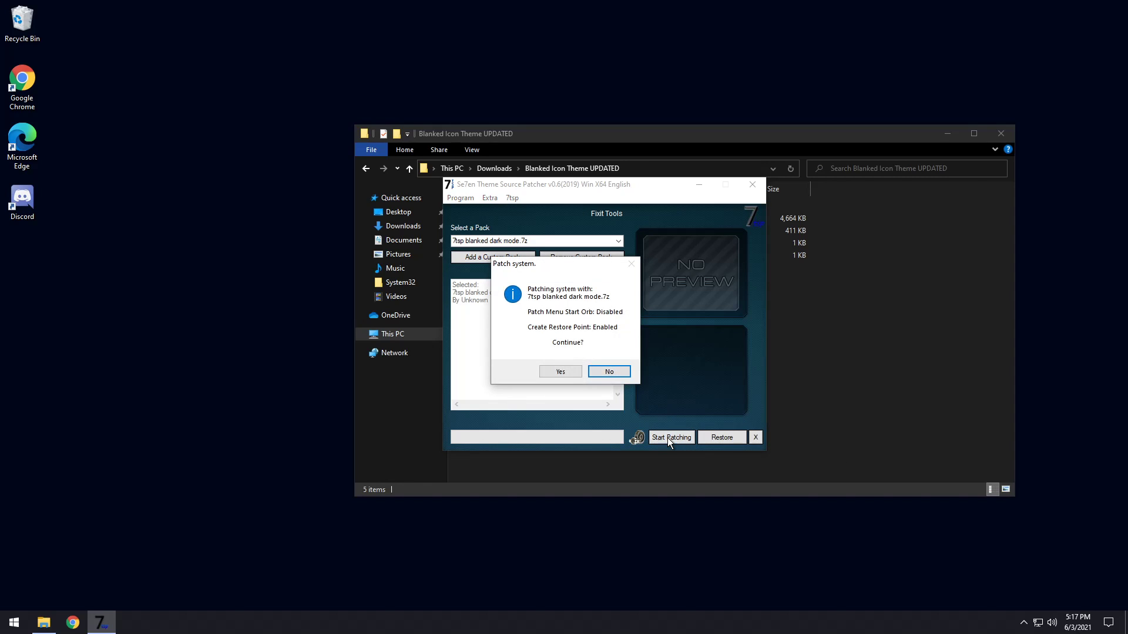
click(560, 372)
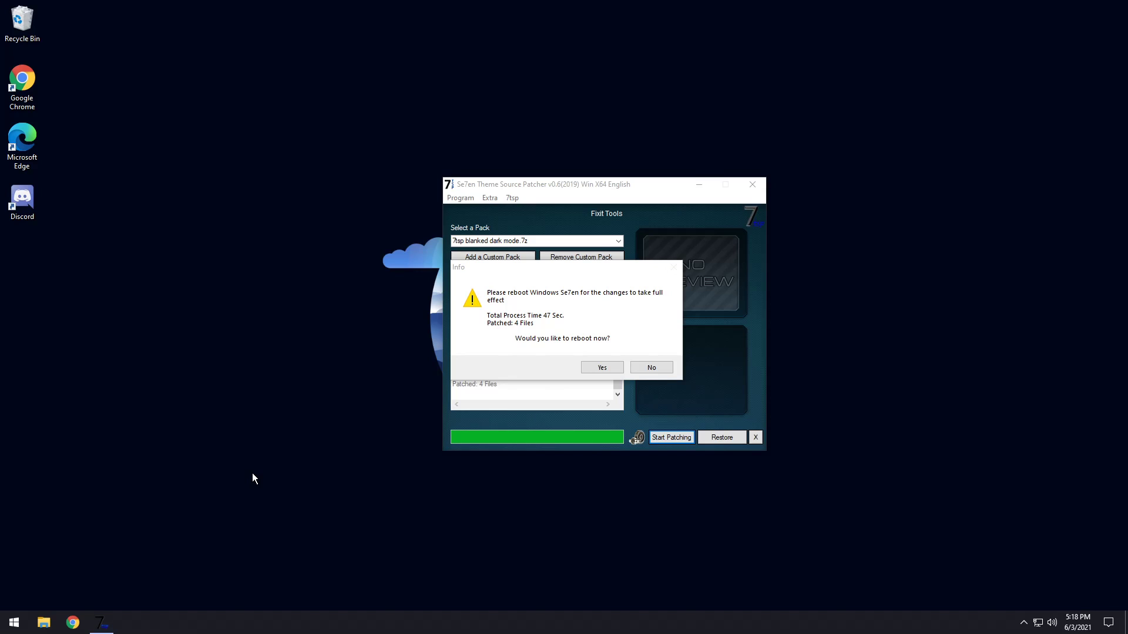
click(607, 368)
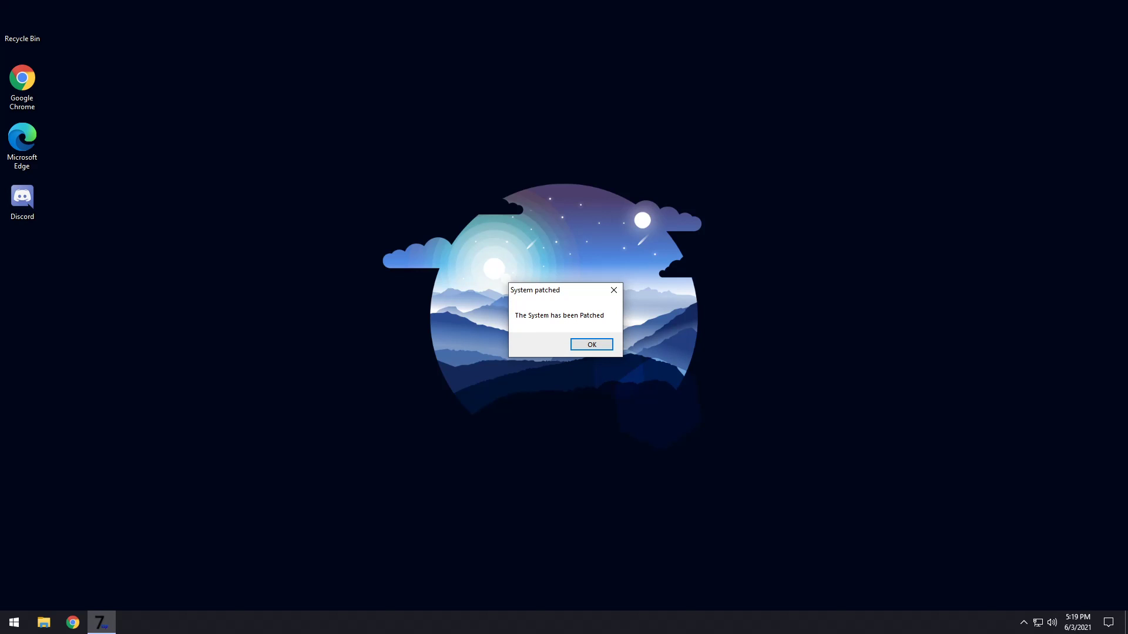
click(592, 345)
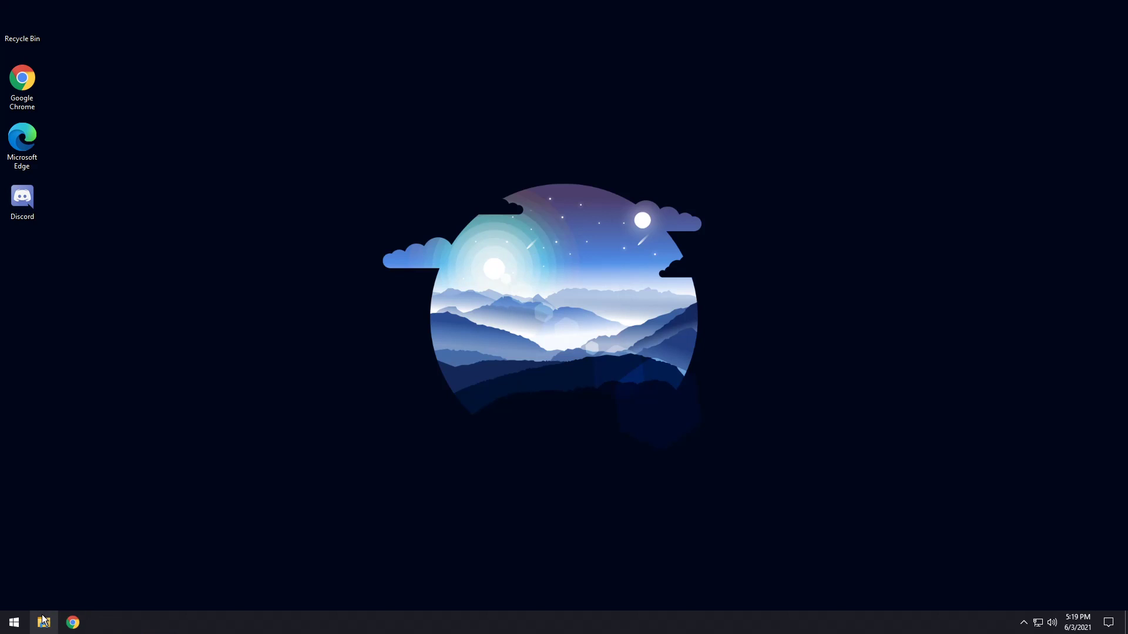
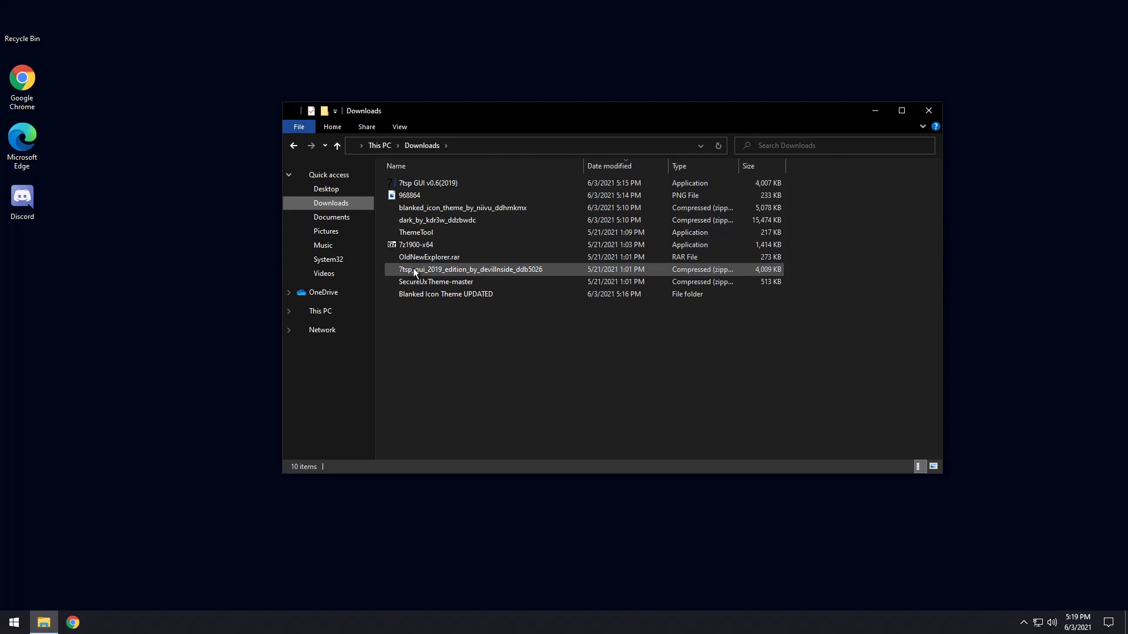
- Extract the Theme folder from the dark_by_kdr3w_ddzbwdc archive into Downloads and return to that folder
double_click(422, 221)
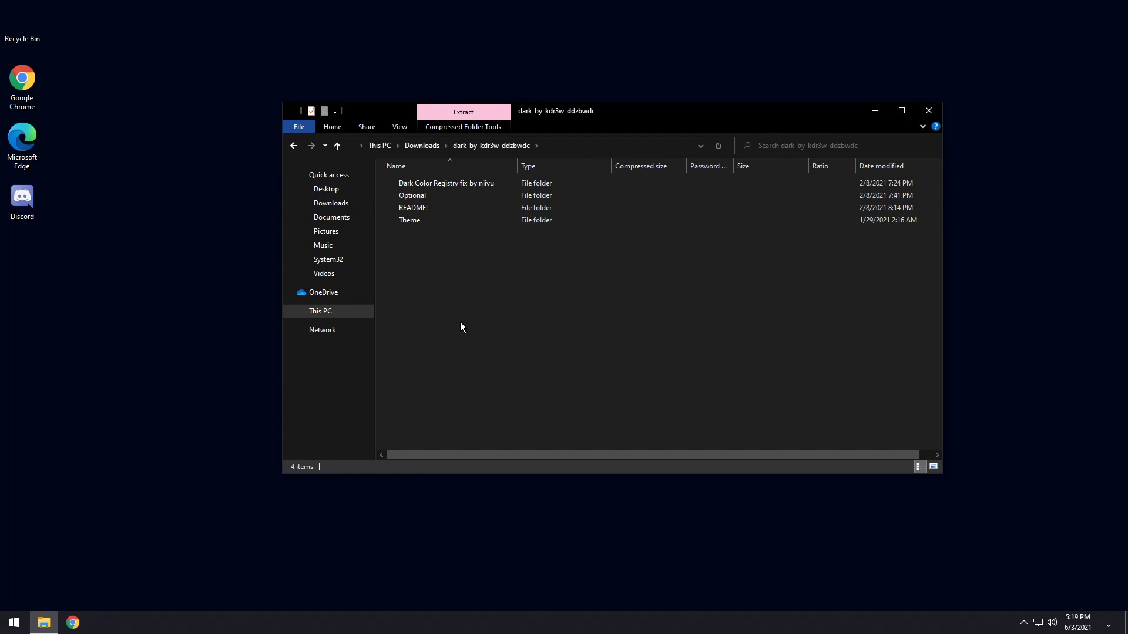
click(425, 224)
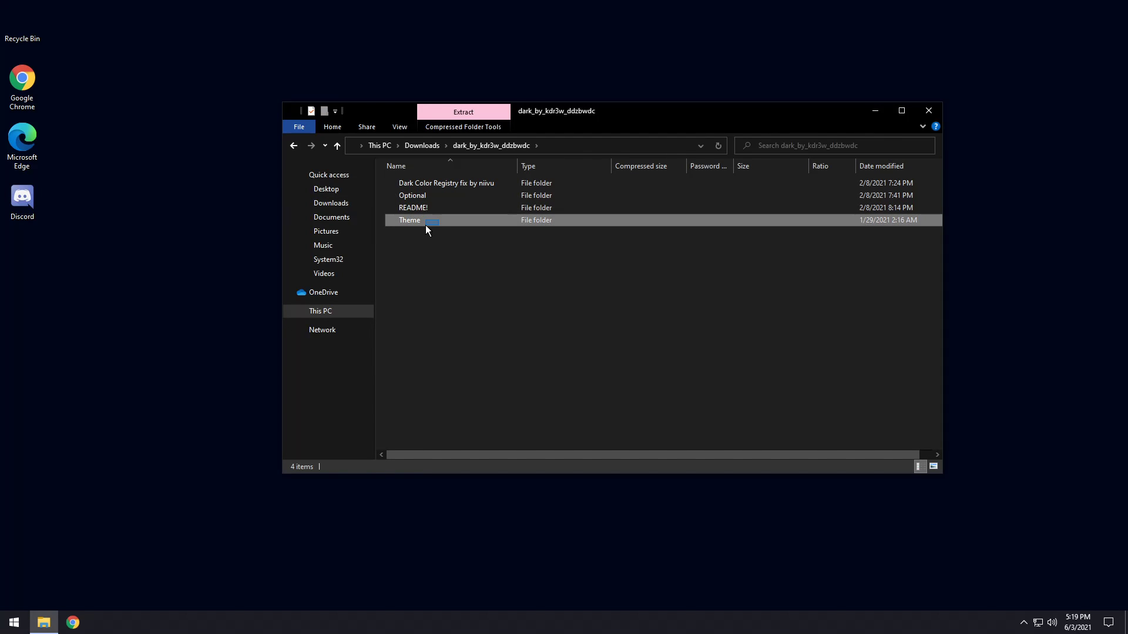
drag(441, 224, 334, 204)
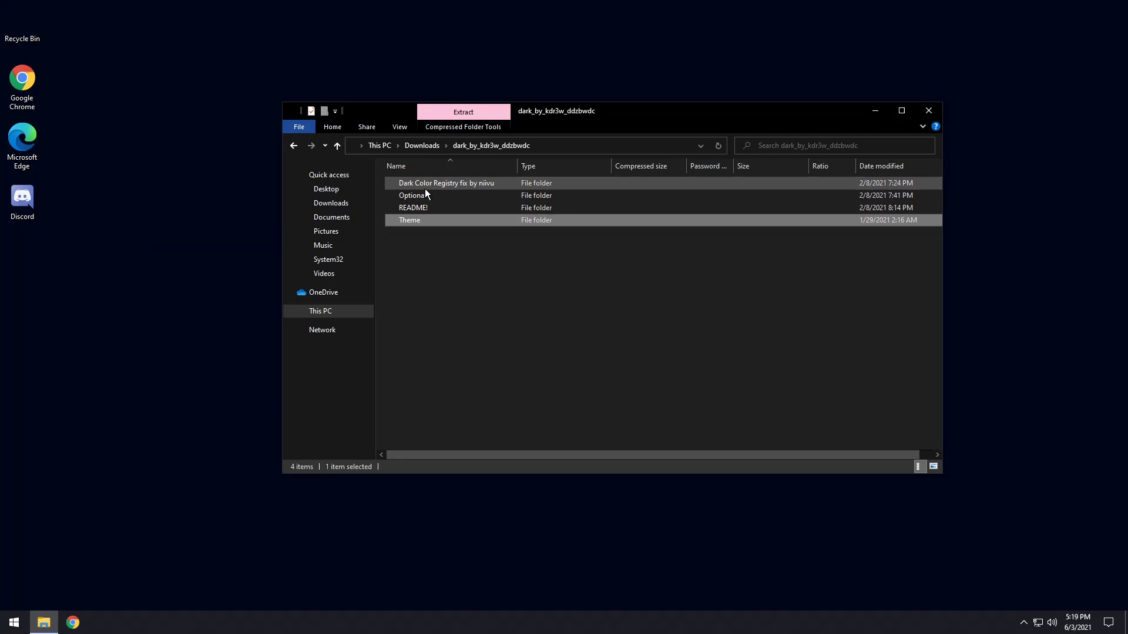
click(331, 206)
click(453, 368)
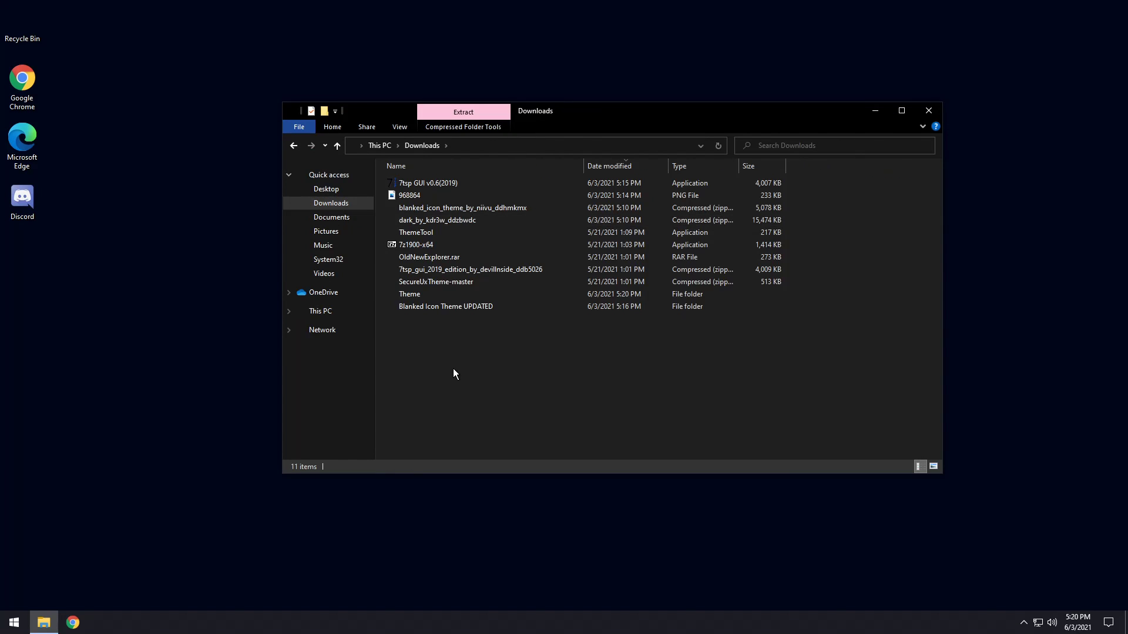
- Open the Normal folder inside the extracted Theme folder and copy all of its contents
double_click(420, 295)
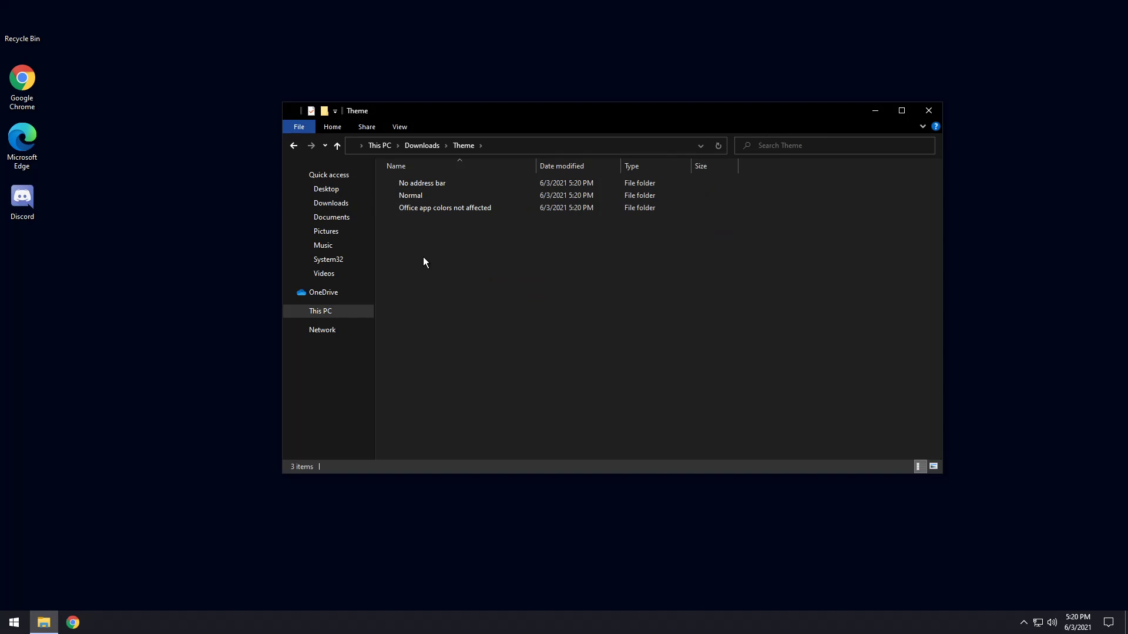
double_click(418, 197)
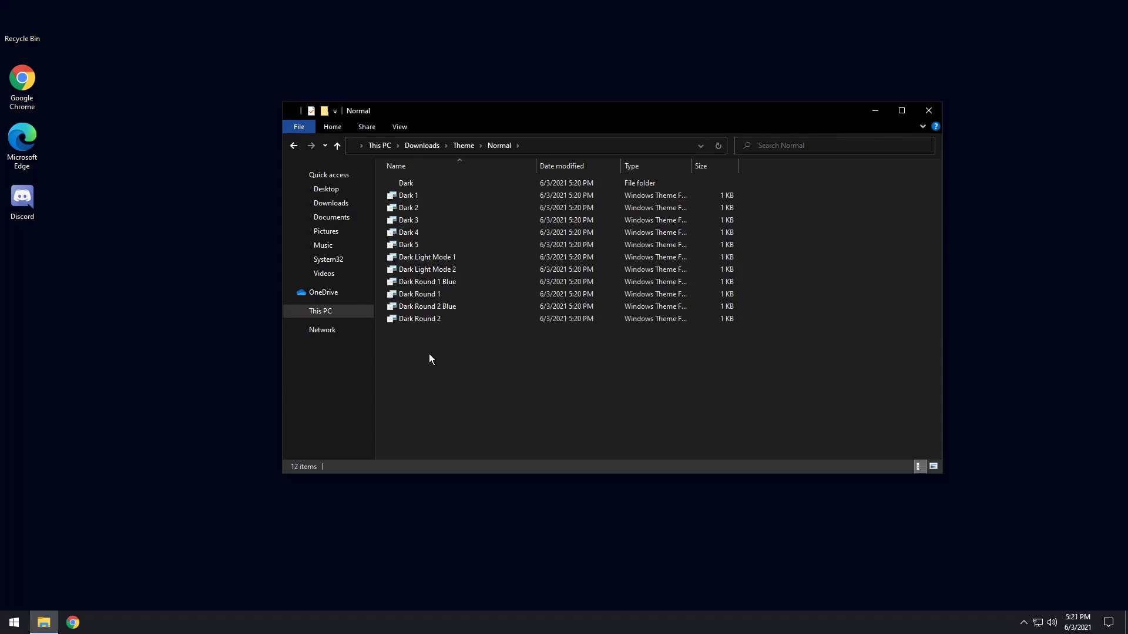
drag(430, 361, 410, 183)
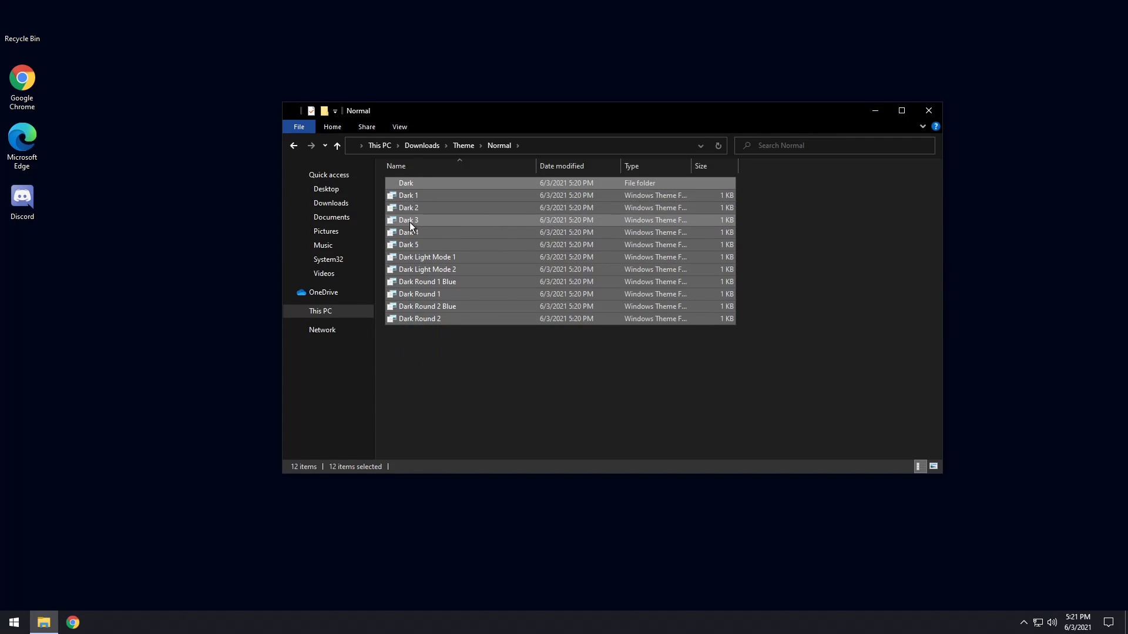
- Go to the C:\Windows\Resources\Themes folder
click(324, 315)
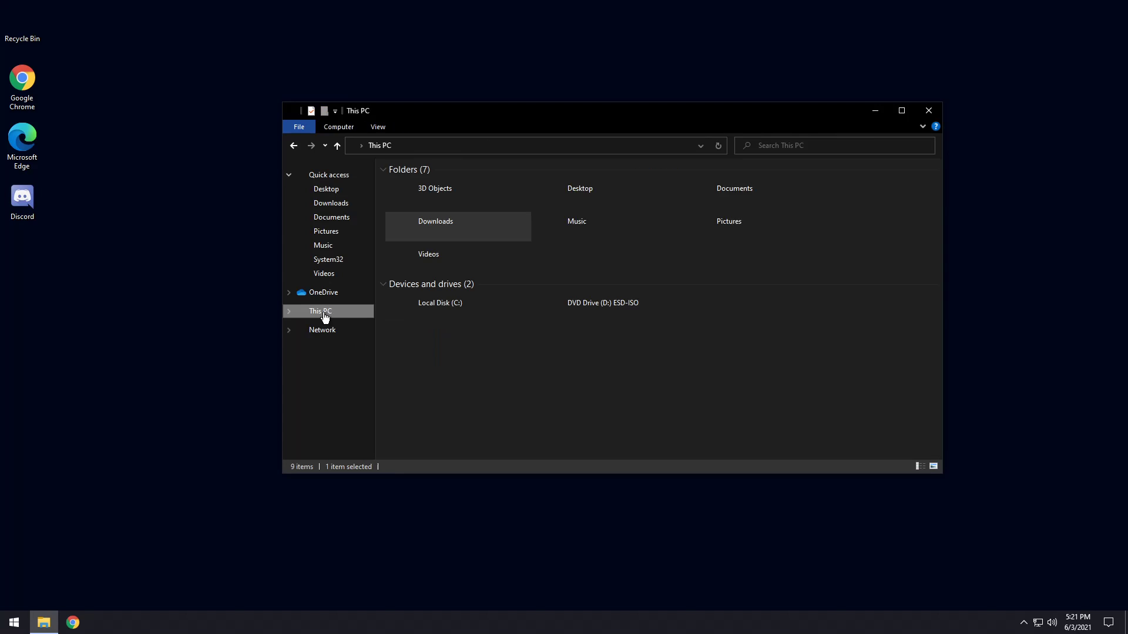
click(443, 309)
double_click(443, 309)
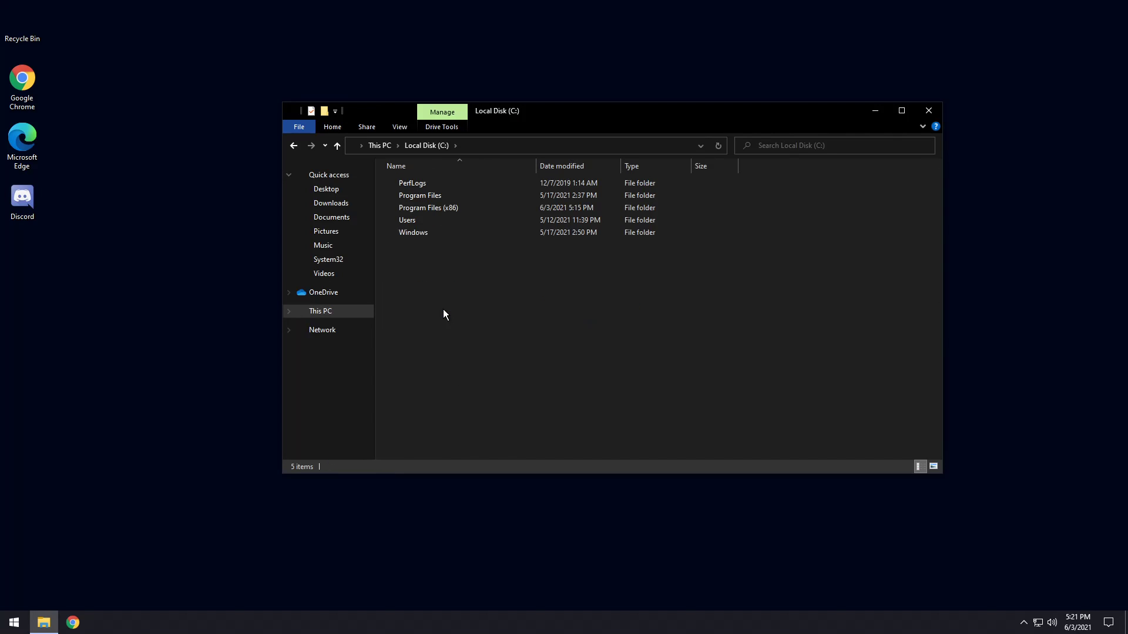
double_click(413, 233)
scroll(450, 357, down, 15)
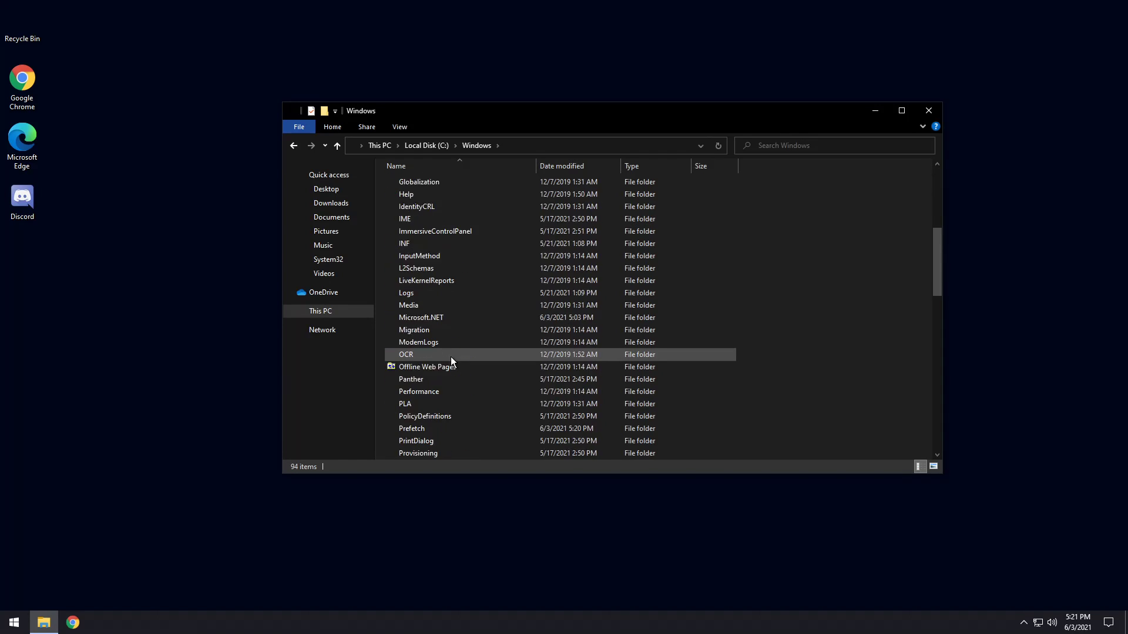
scroll(448, 357, down, 1)
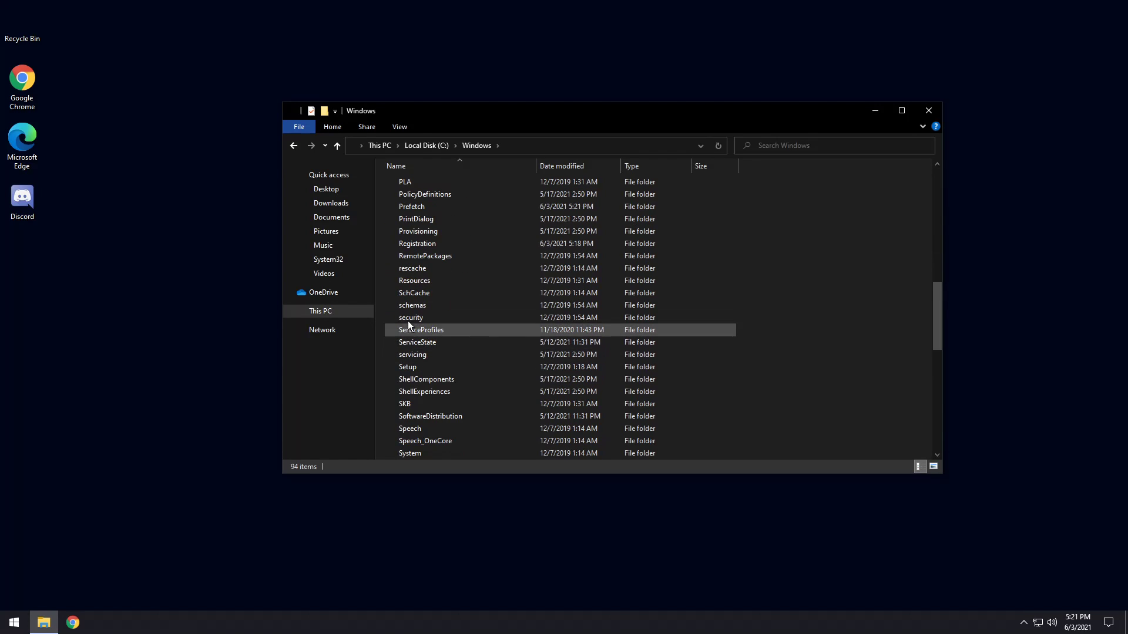
click(419, 281)
double_click(419, 281)
click(418, 195)
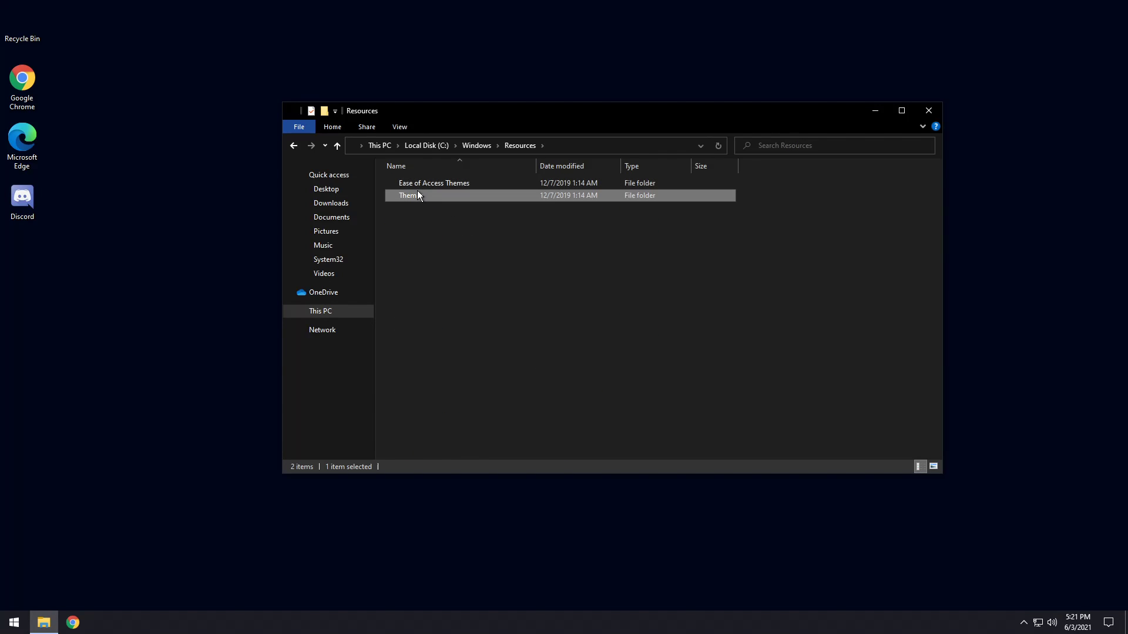
double_click(417, 195)
- Paste the copied Dark theme files into the Themes folder, granting administrator permission for all current items
key(ctrl+v)
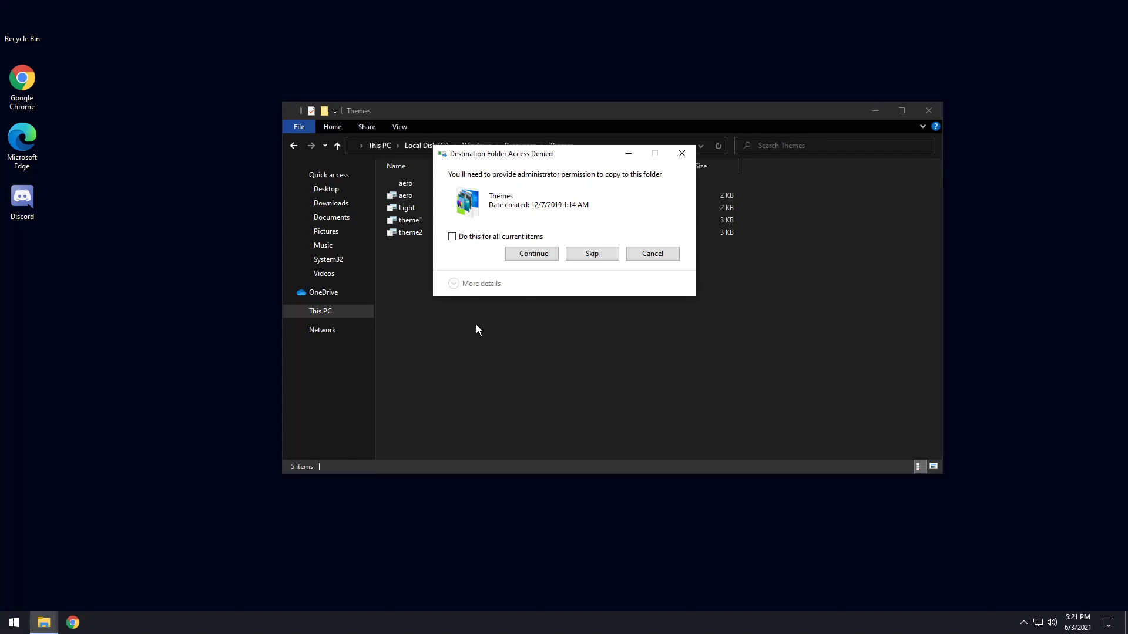
click(451, 237)
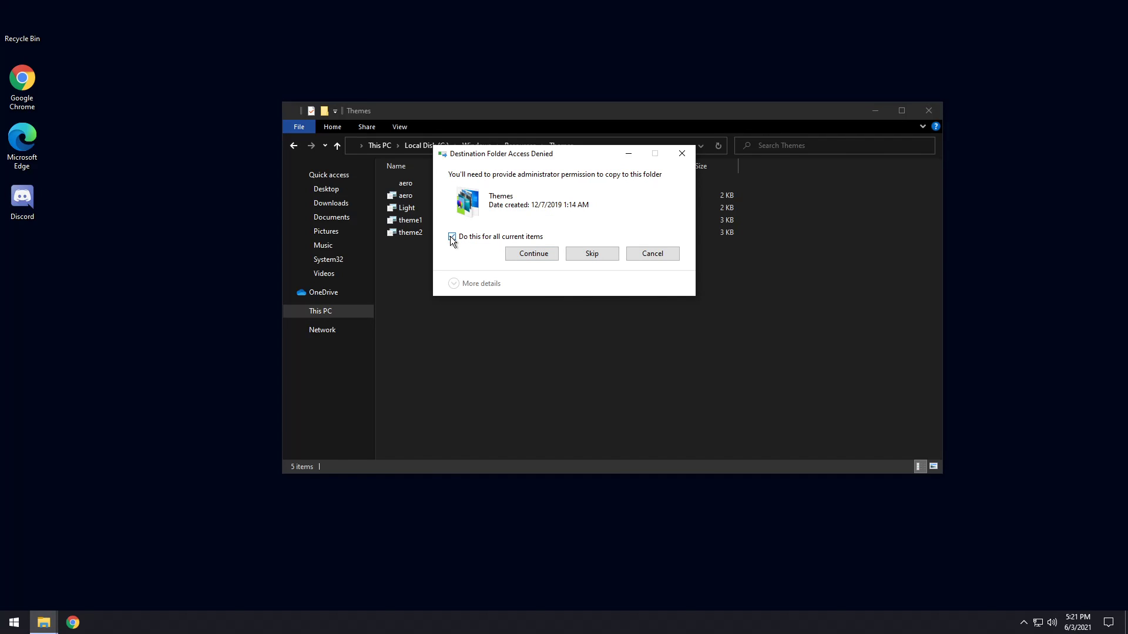
click(533, 253)
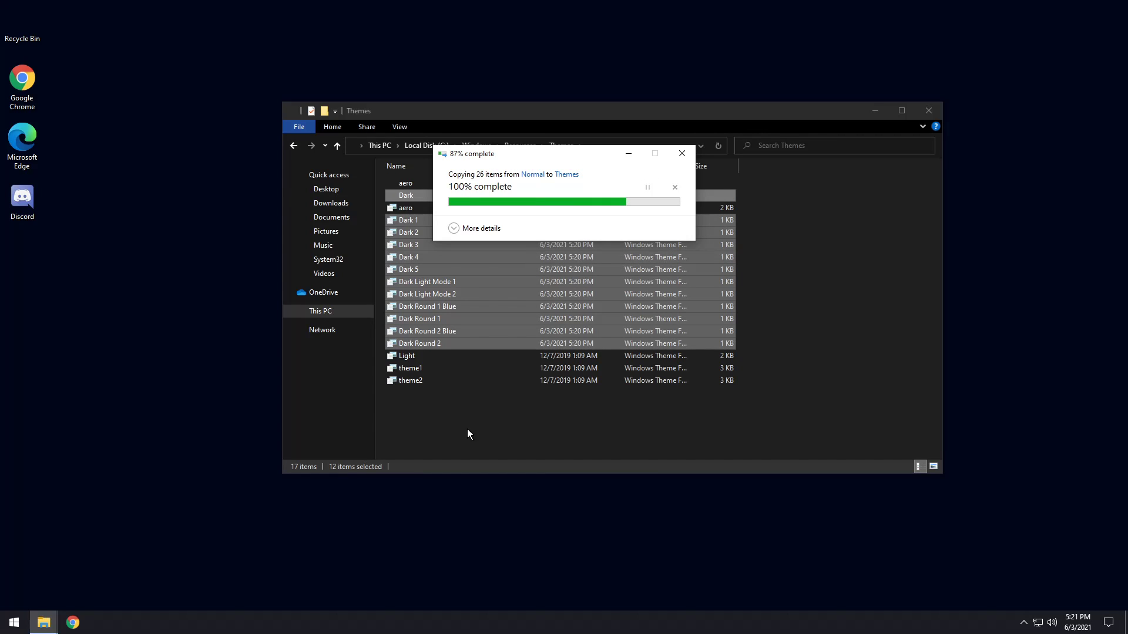
click(488, 427)
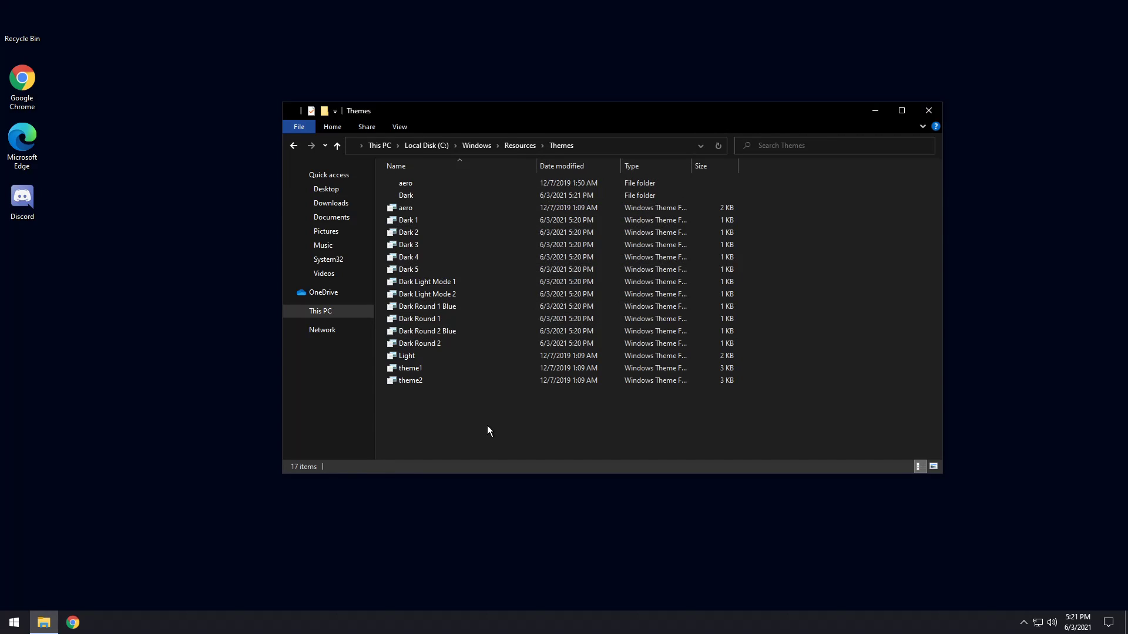
- Run ThemeTool from the Downloads folder as administrator and allow it to make changes
key(super+d)
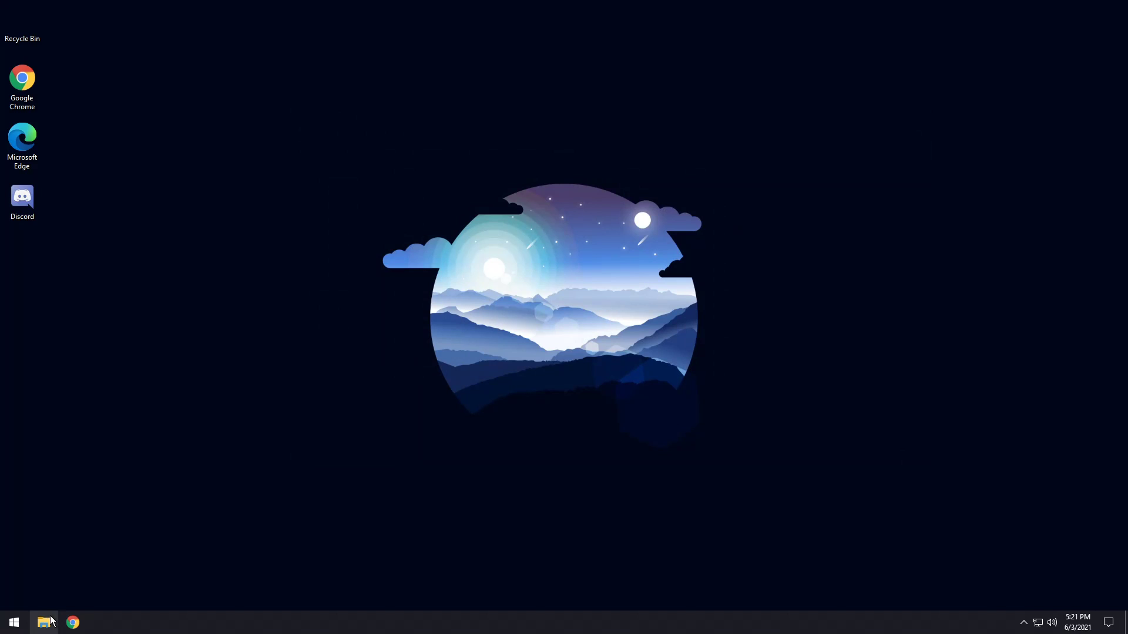
click(44, 623)
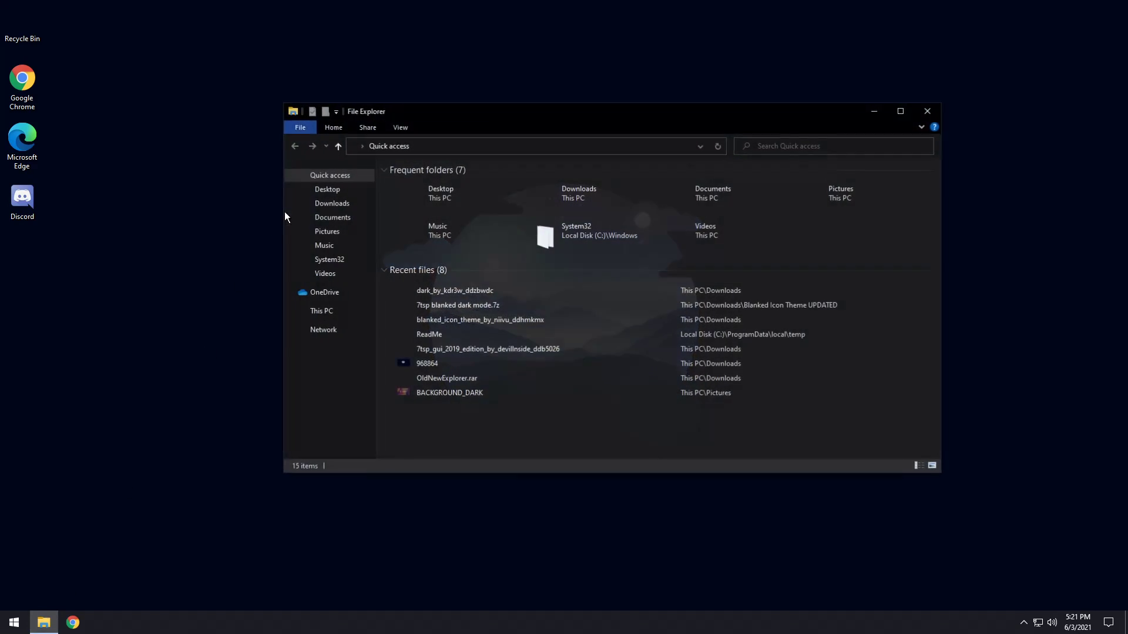
click(327, 206)
right_click(414, 232)
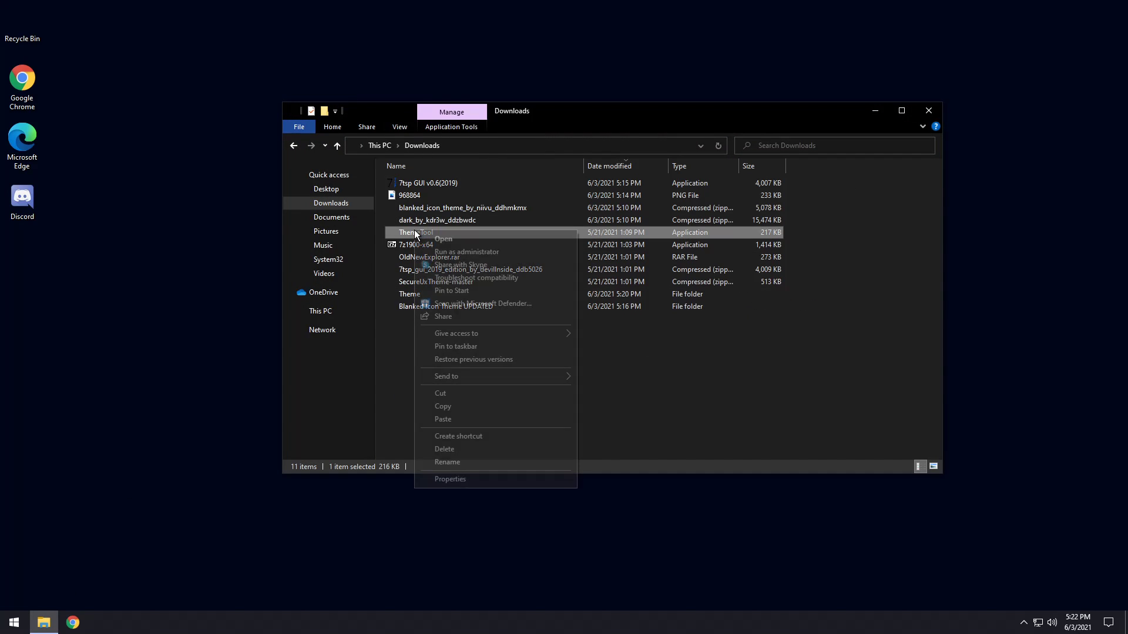
click(460, 254)
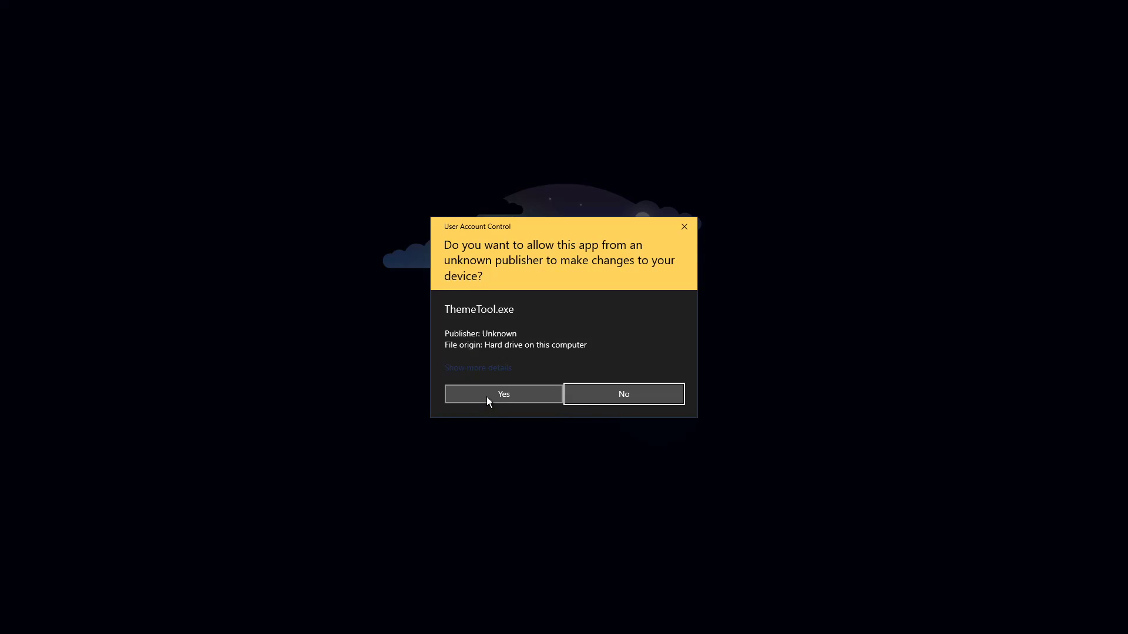
click(486, 396)
click(559, 352)
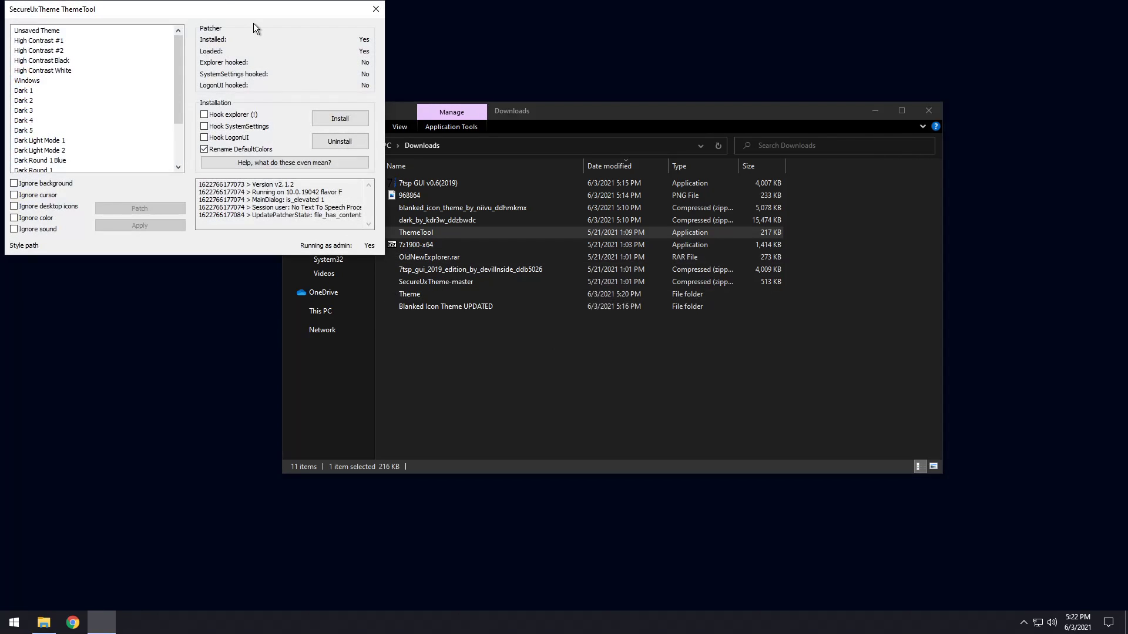
- Patch and apply the Dark 1 theme in SecureUxTheme ThemeTool, then close the tool
drag(232, 11, 651, 191)
scroll(460, 277, down, 2)
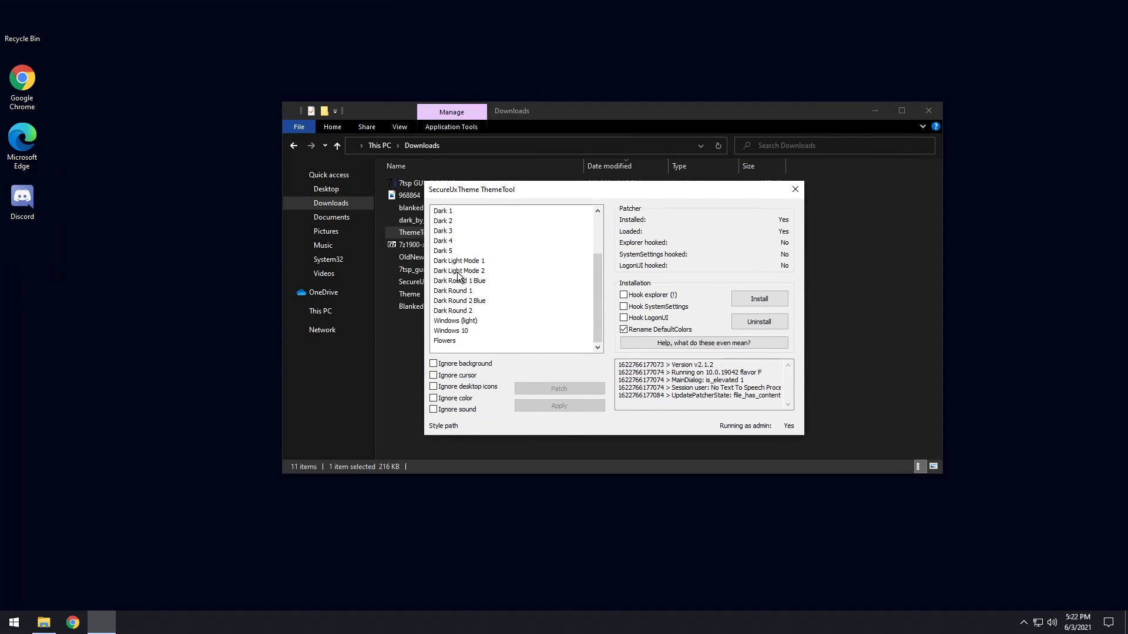
scroll(458, 276, up, 2)
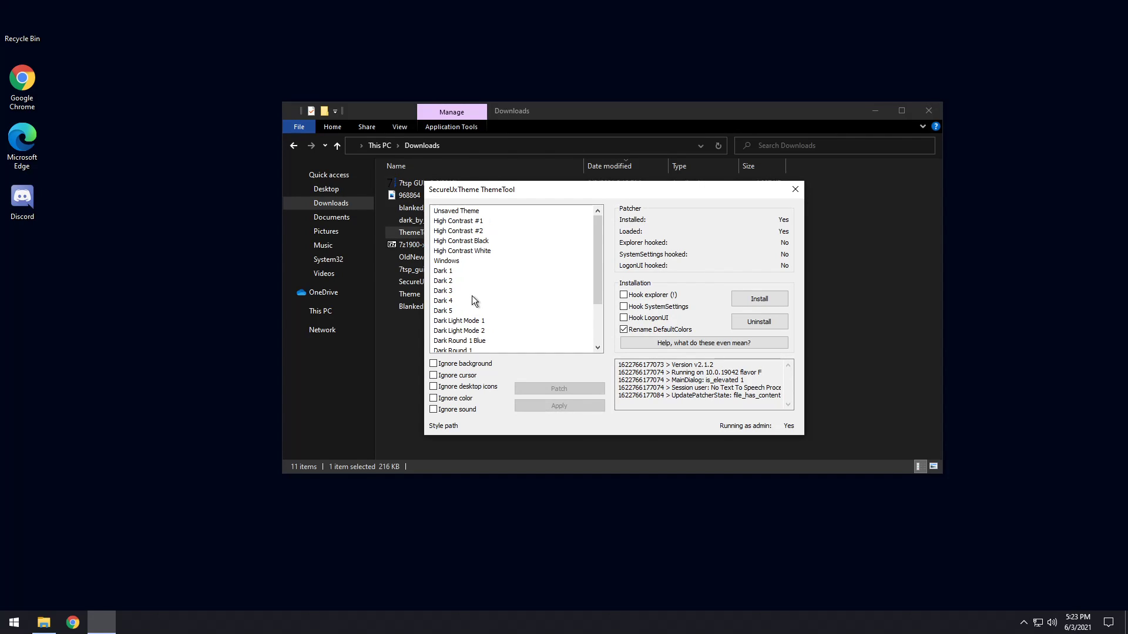
scroll(475, 301, down, 1)
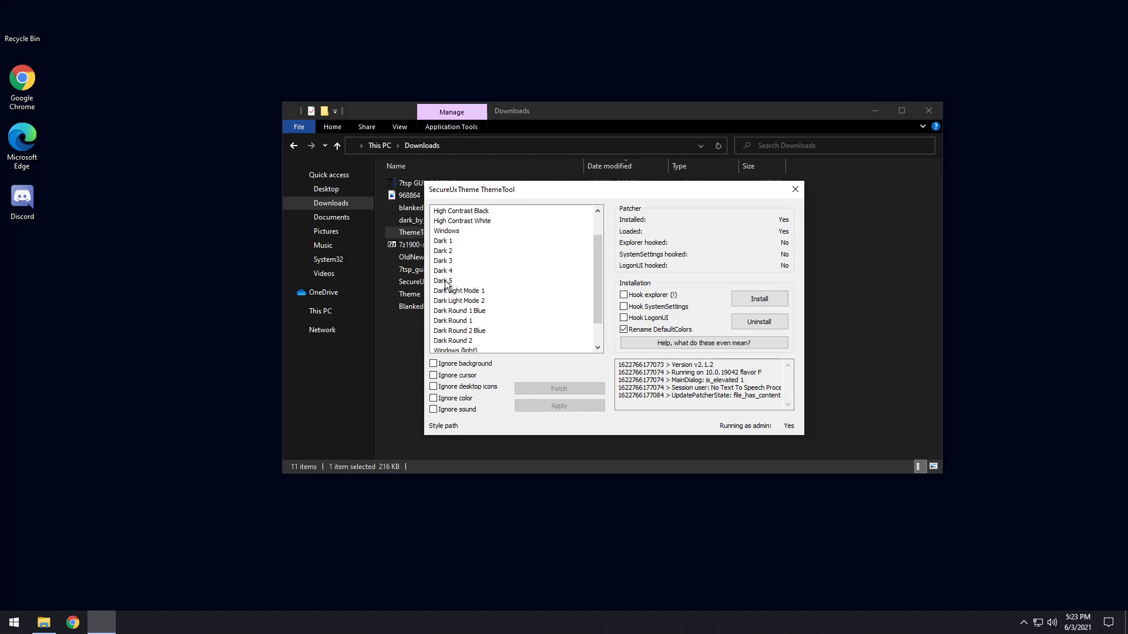
click(446, 242)
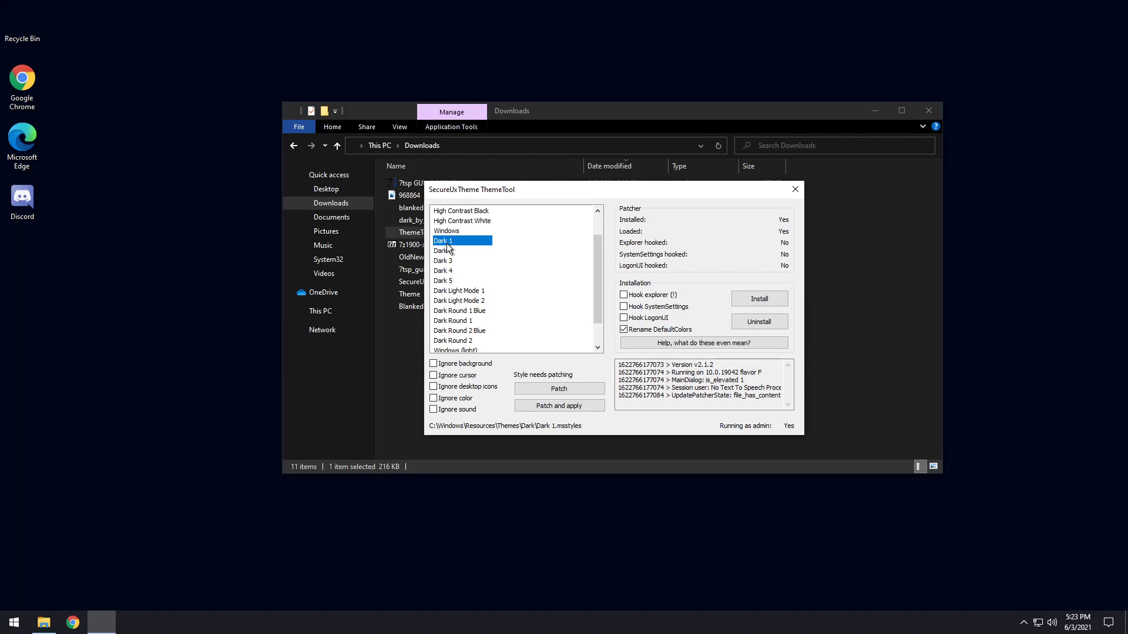
click(556, 407)
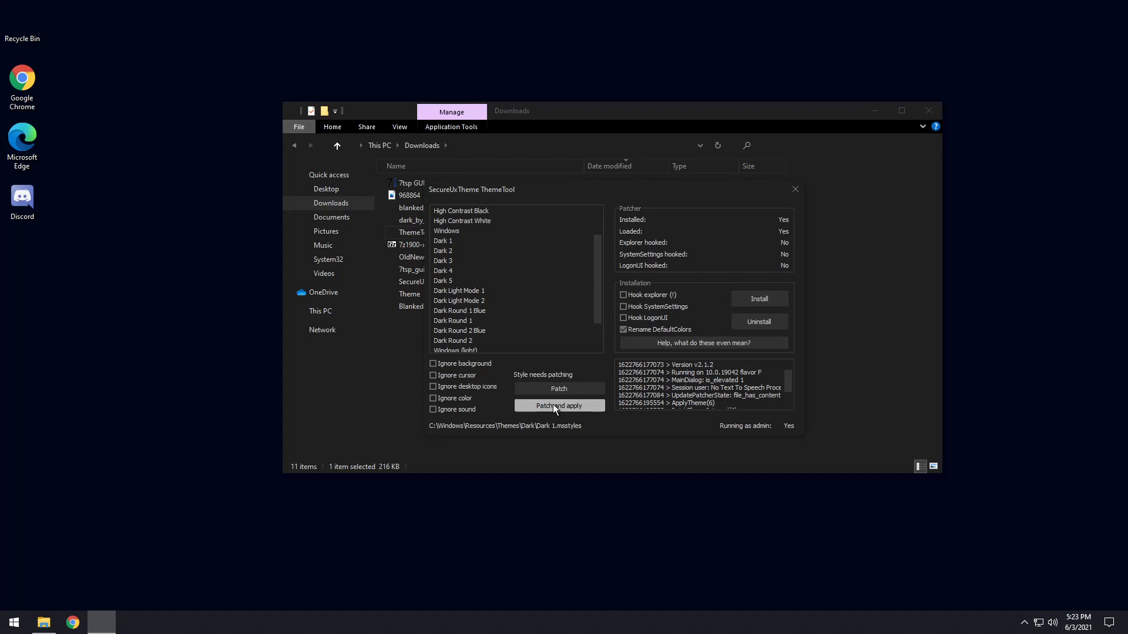
click(798, 189)
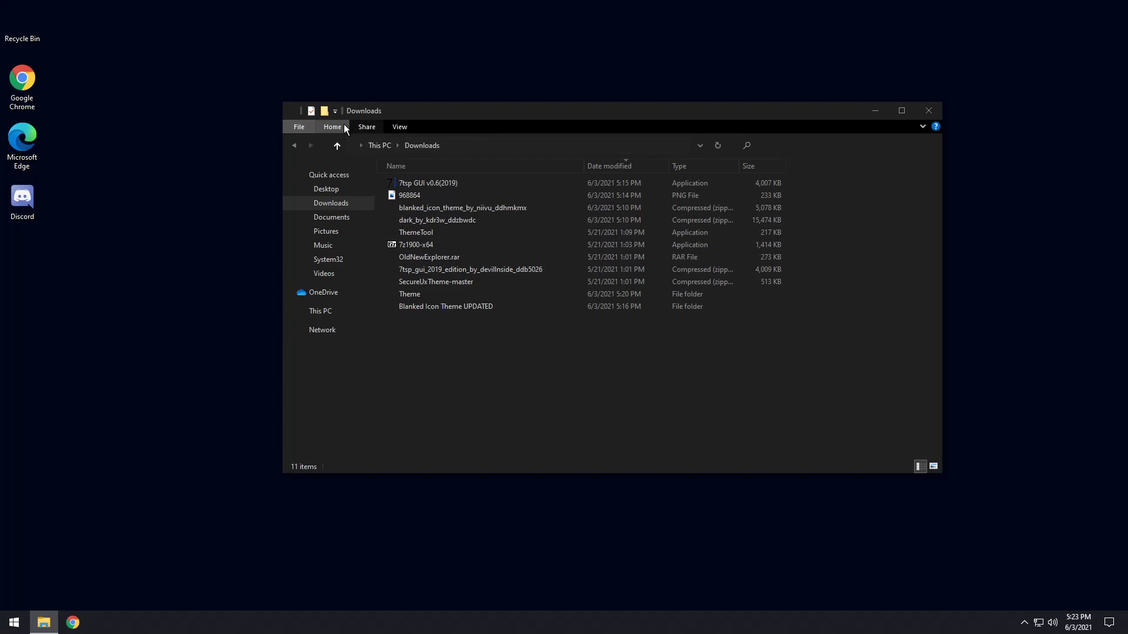
- Install 7-Zip 19.00 from 7z1900-x64 in Downloads, keeping the default destination folder, and close the setup
drag(611, 110, 511, 109)
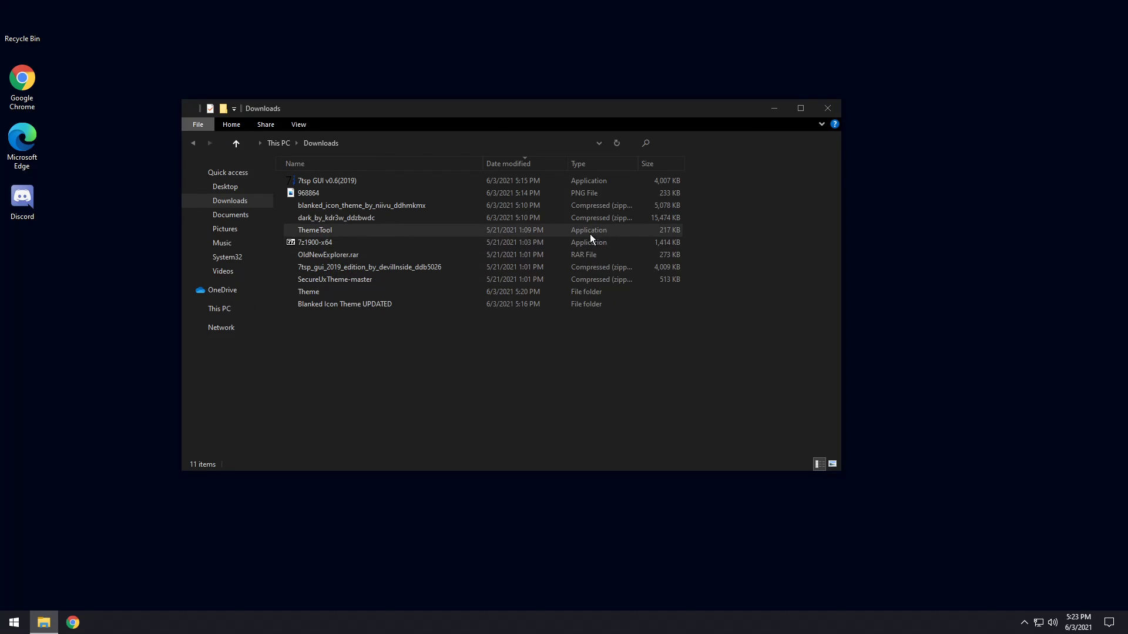
double_click(309, 242)
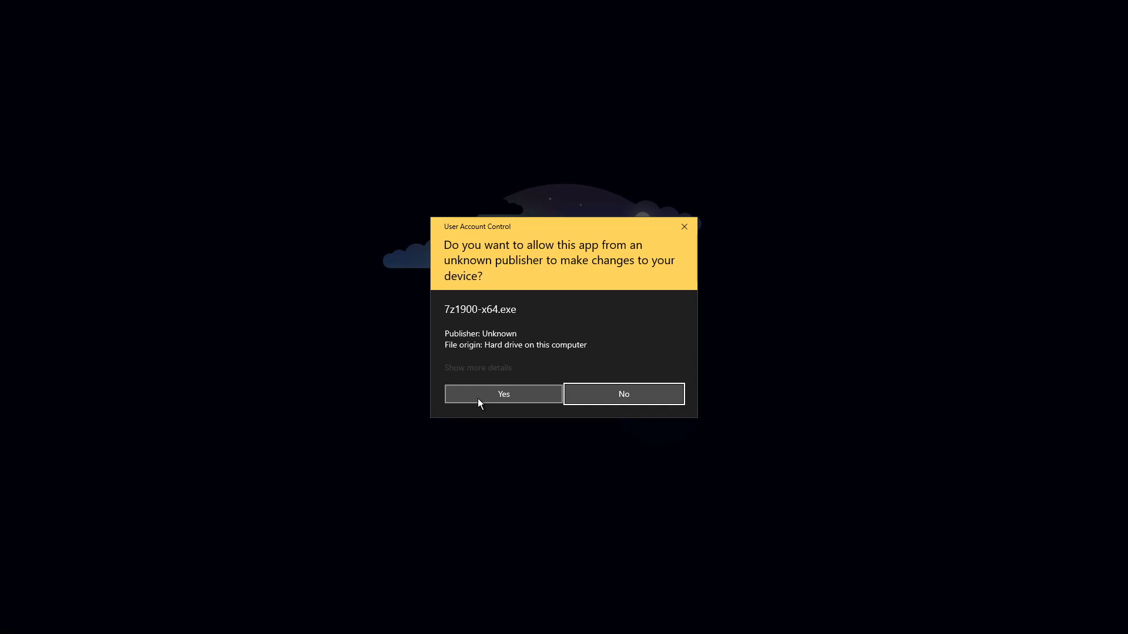
click(478, 398)
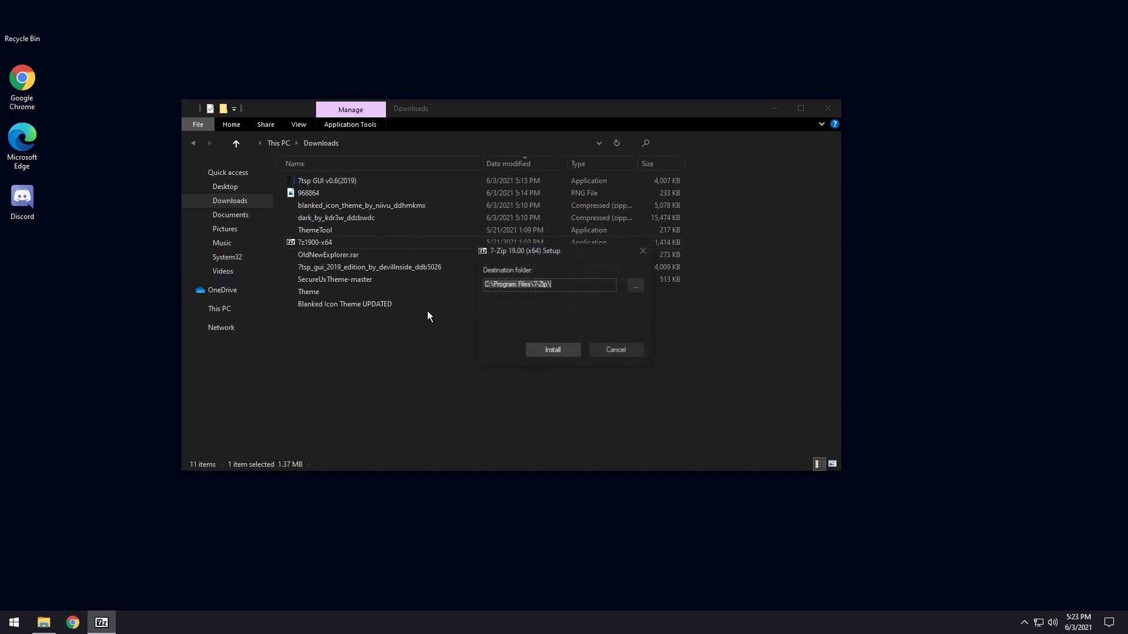
click(549, 351)
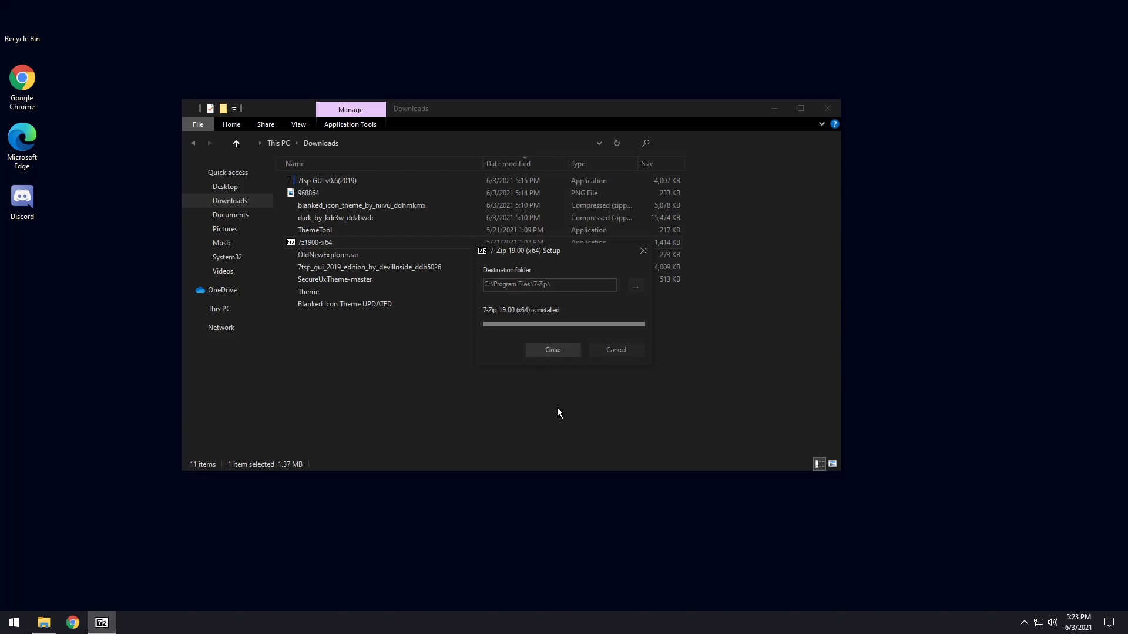
click(559, 351)
click(454, 386)
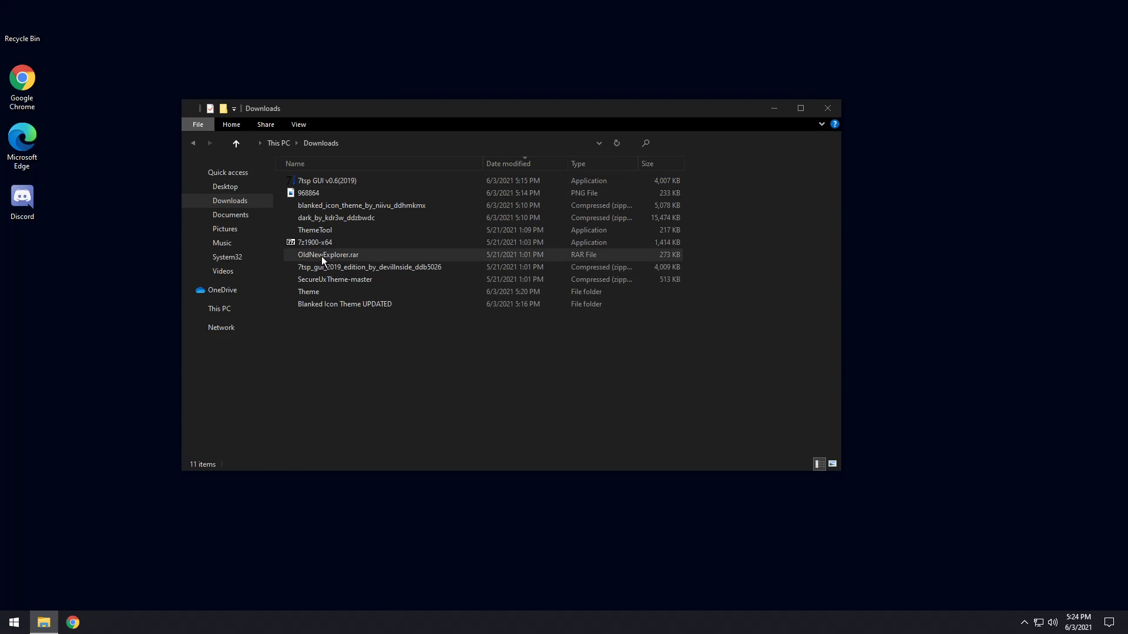
- Extract OldNewExplorer.rar with 7-Zip into its own OldNewExplorer folder in Downloads
click(322, 256)
right_click(321, 256)
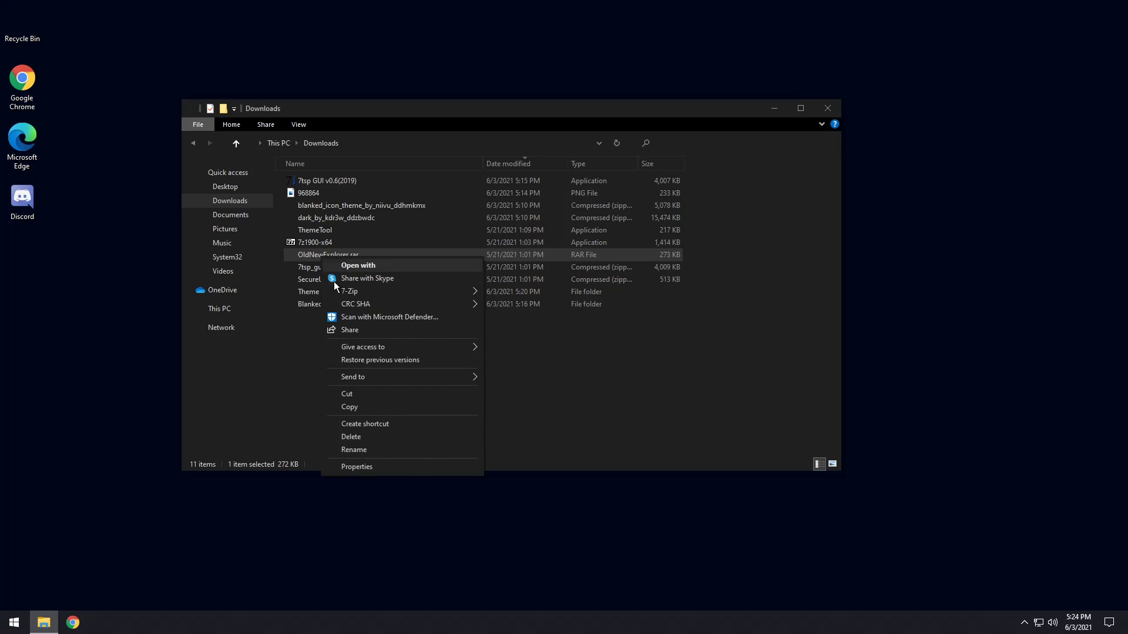
mouse_move(351, 292)
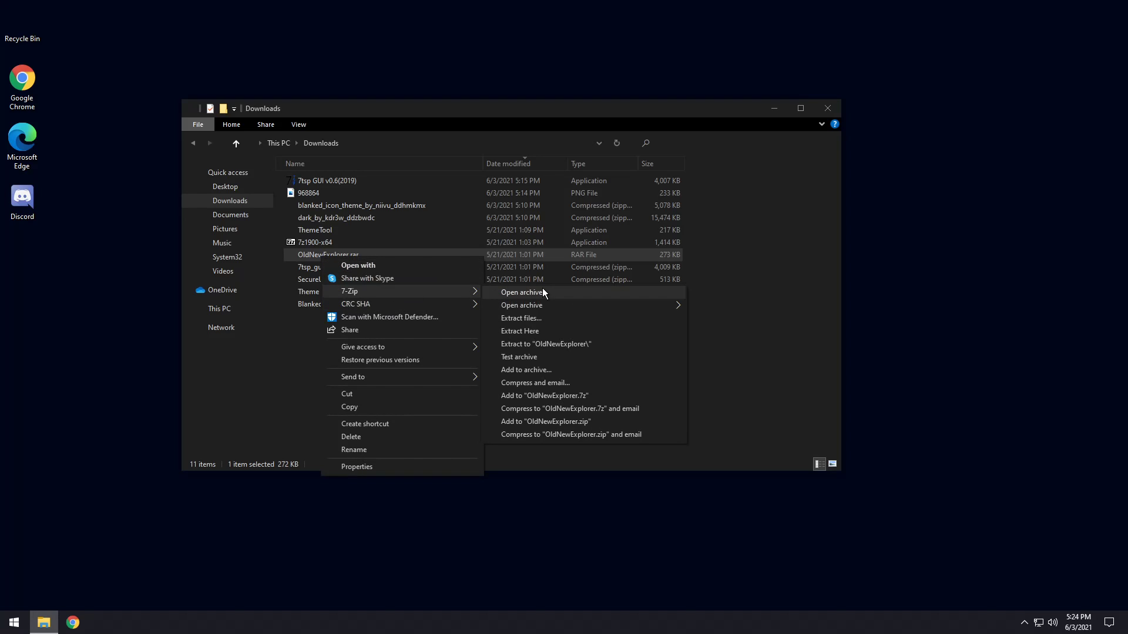
click(545, 344)
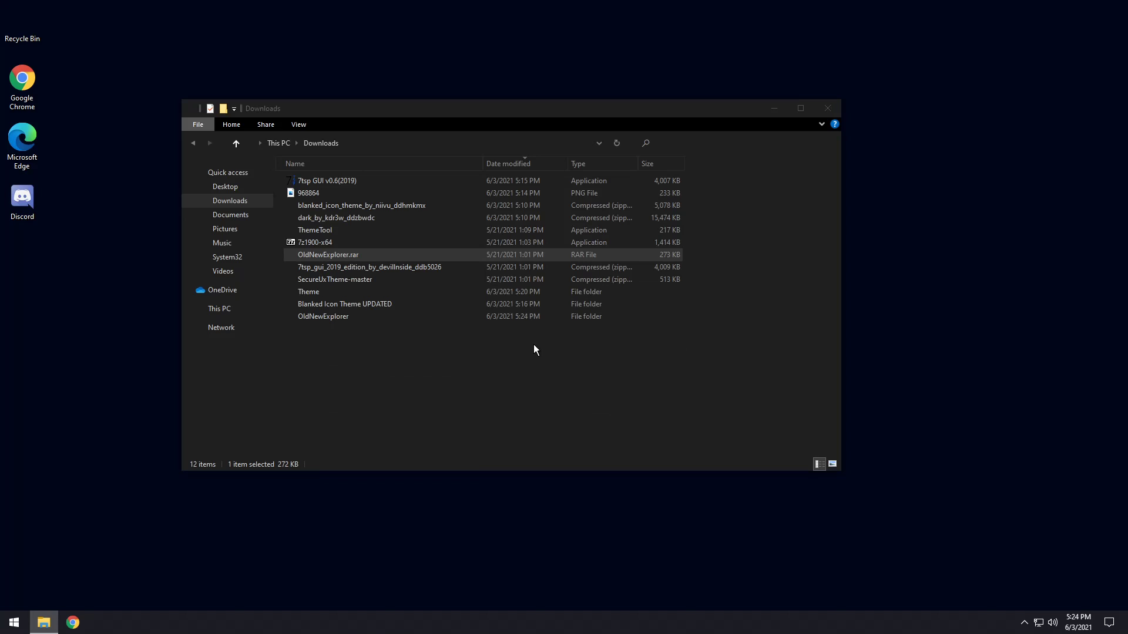
- Run OldNewExplorerCfg from the extracted OldNewExplorer folder as administrator and allow it to make changes
double_click(334, 316)
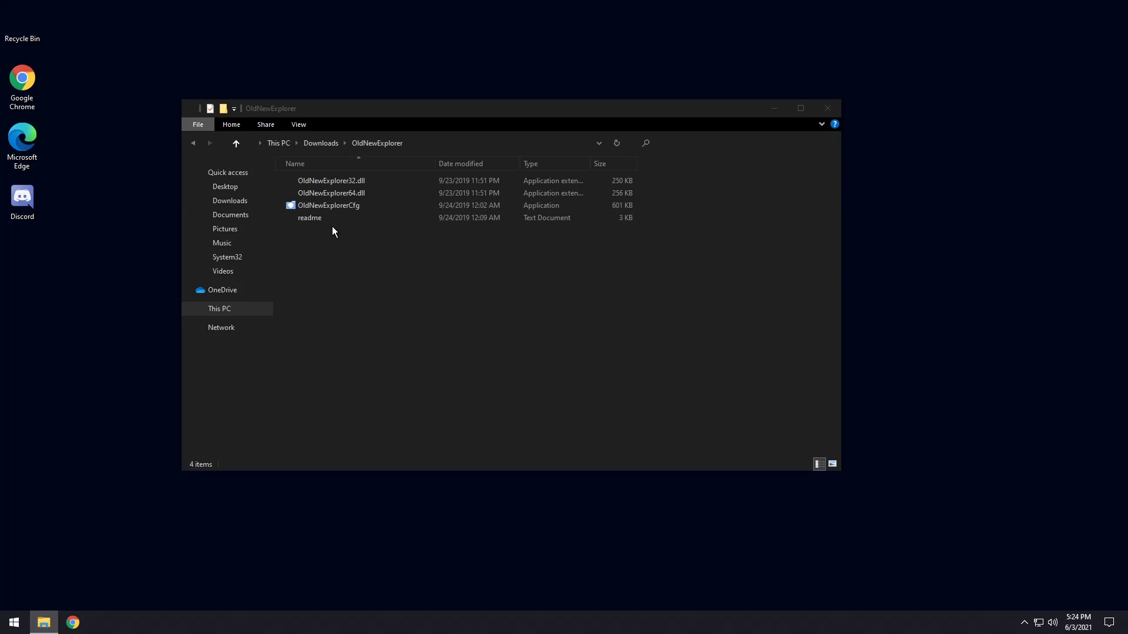
right_click(313, 207)
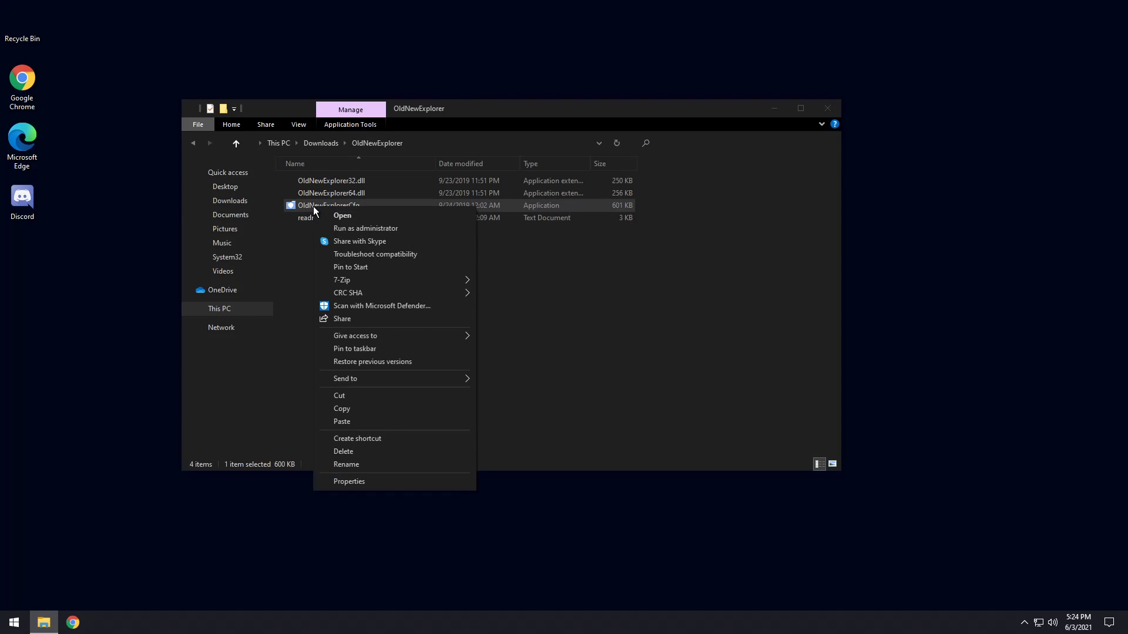
click(352, 229)
click(503, 391)
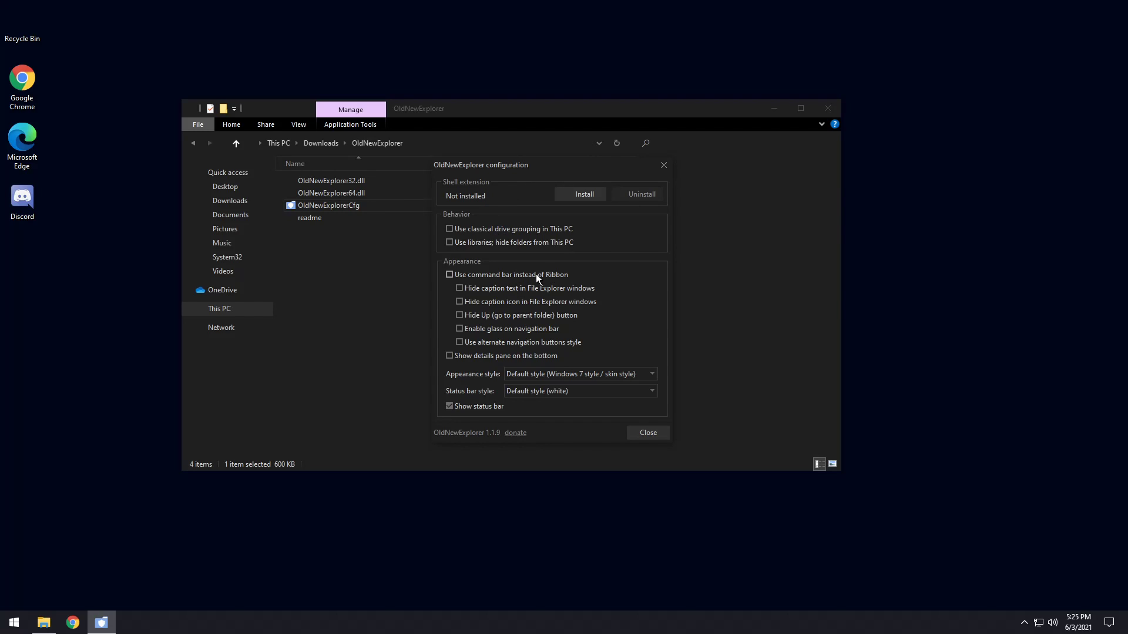
- Use the command bar instead of Ribbon, hide the caption text, caption icon, Up button and status bar, and install the shell extension
click(449, 274)
click(579, 193)
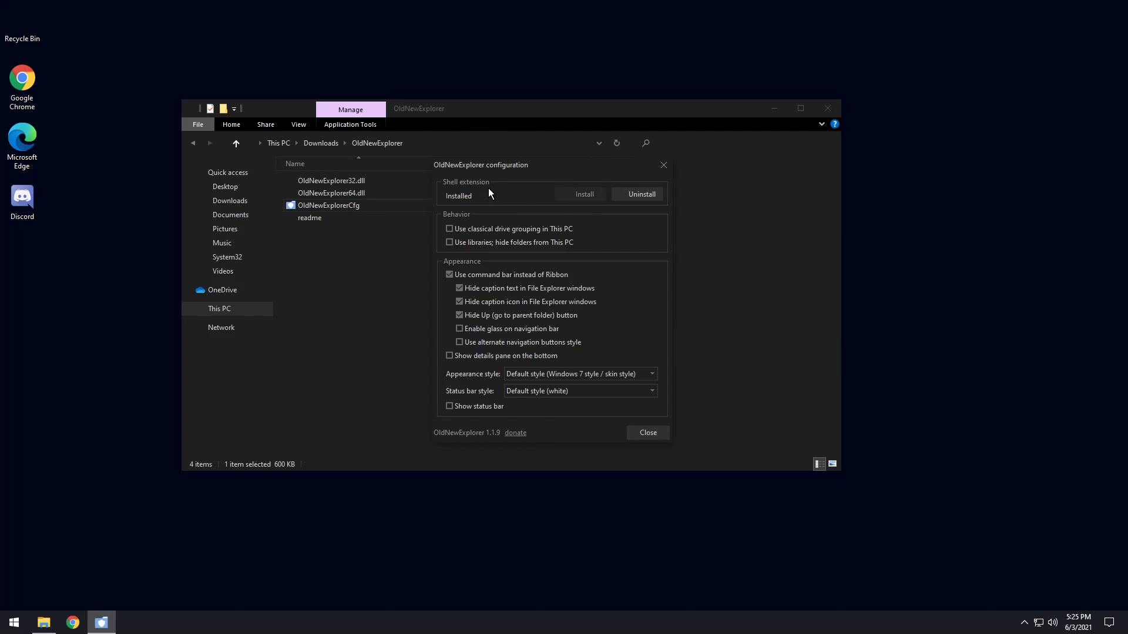
- Close the OldNewExplorer configuration and its folder window, and open a new File Explorer window
drag(570, 173, 549, 165)
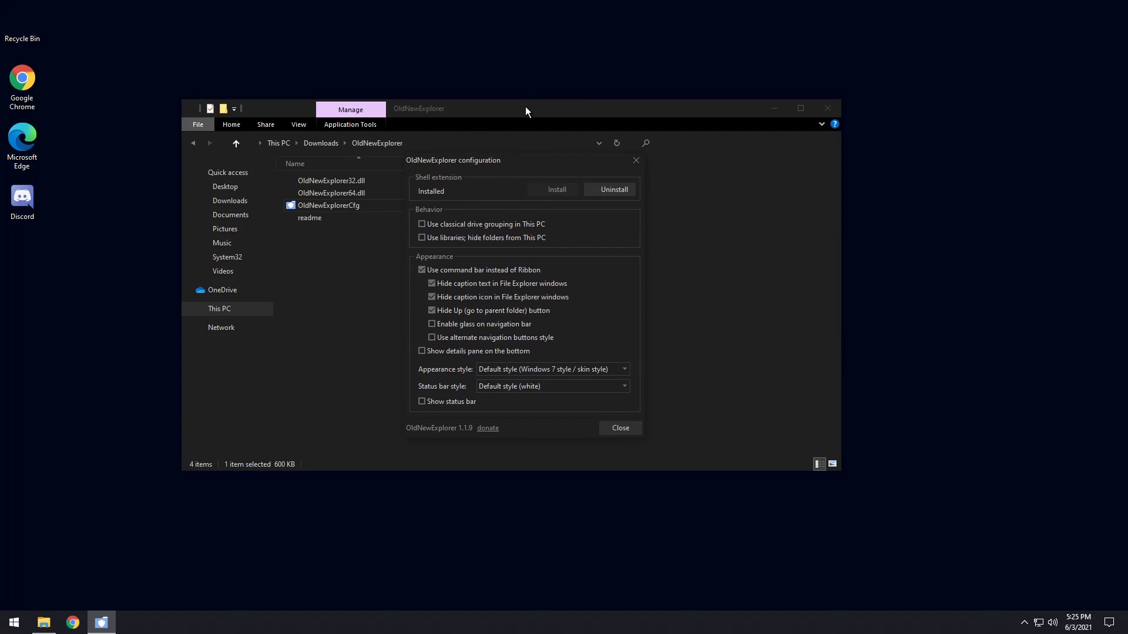
click(792, 119)
click(827, 108)
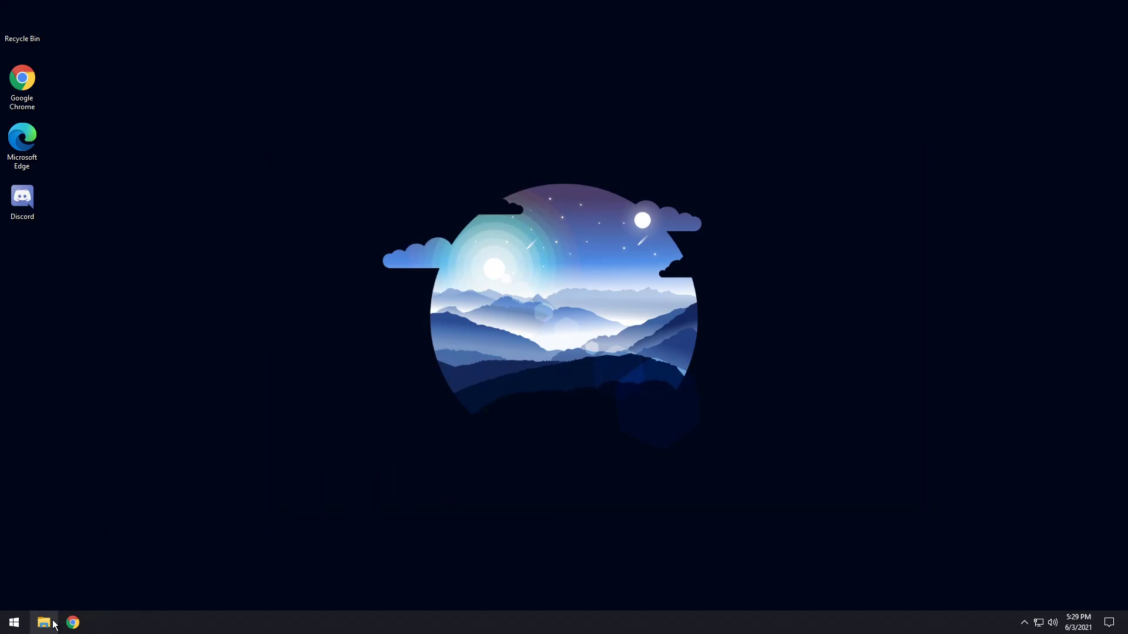
click(52, 624)
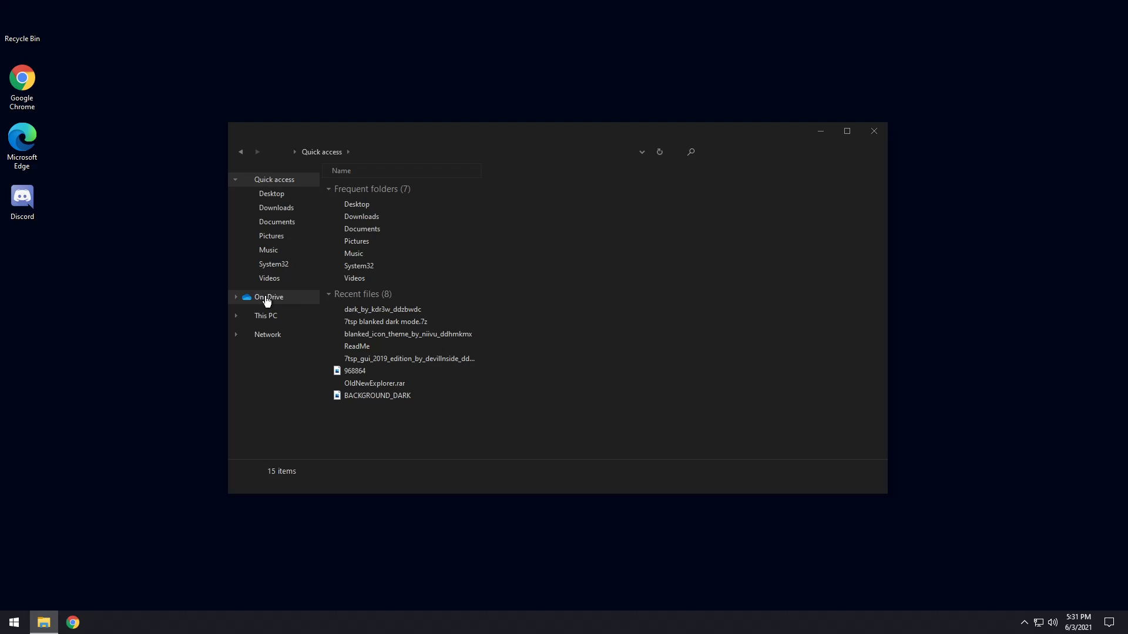
- Search the installed apps in Apps & features for onedrive, and close Settings and File Explorer
click(14, 624)
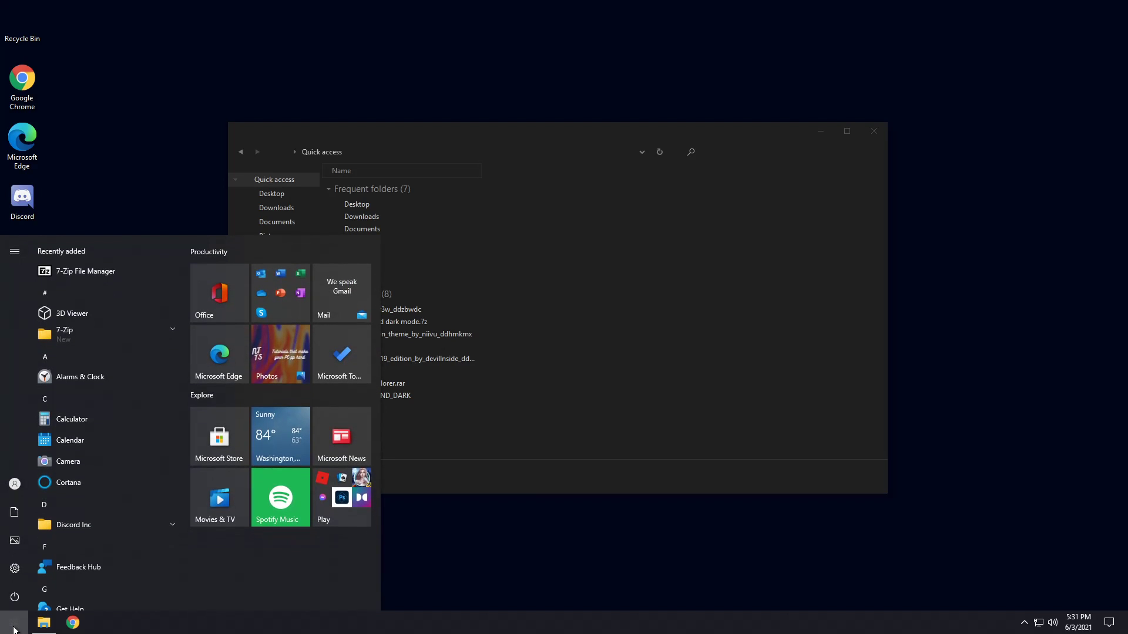
text(add)
key(Return)
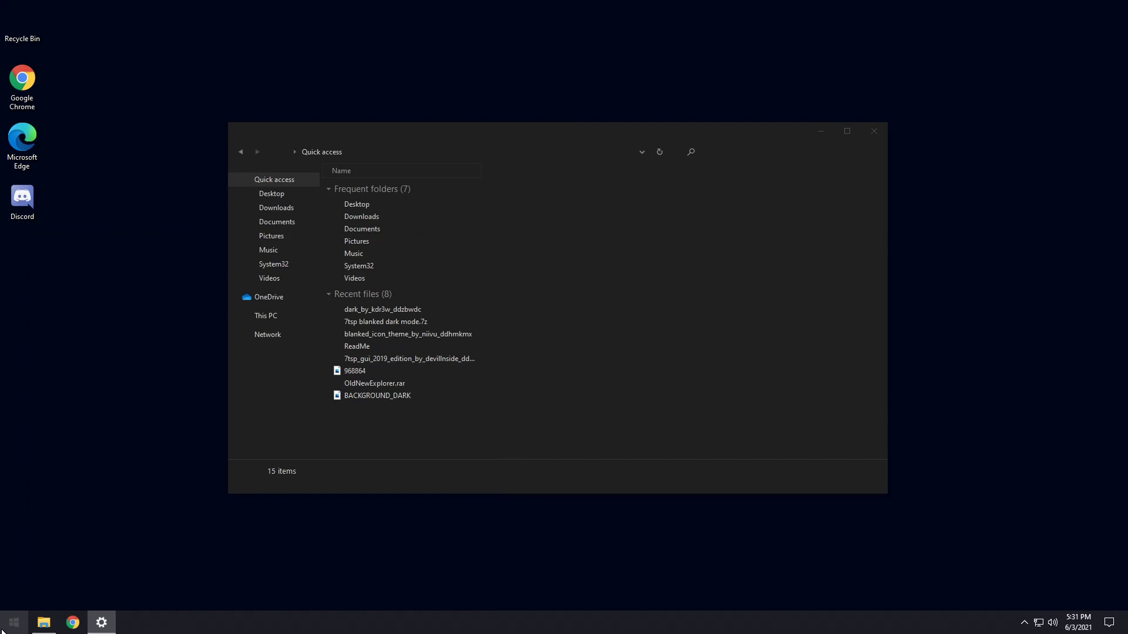
scroll(315, 353, down, 3)
click(249, 78)
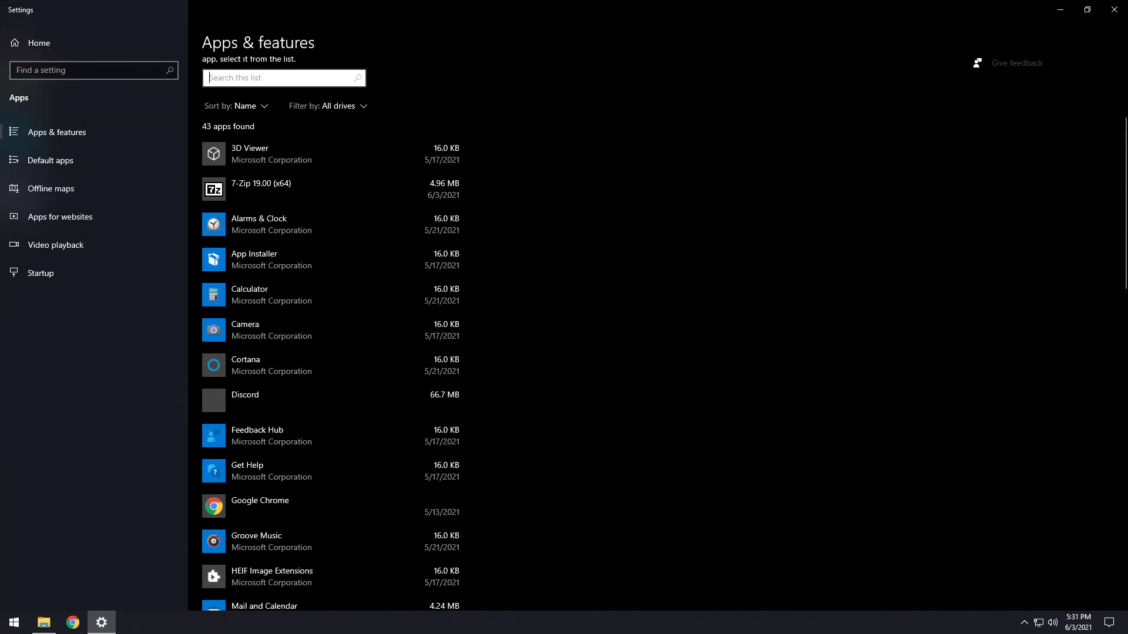
text(onedrive)
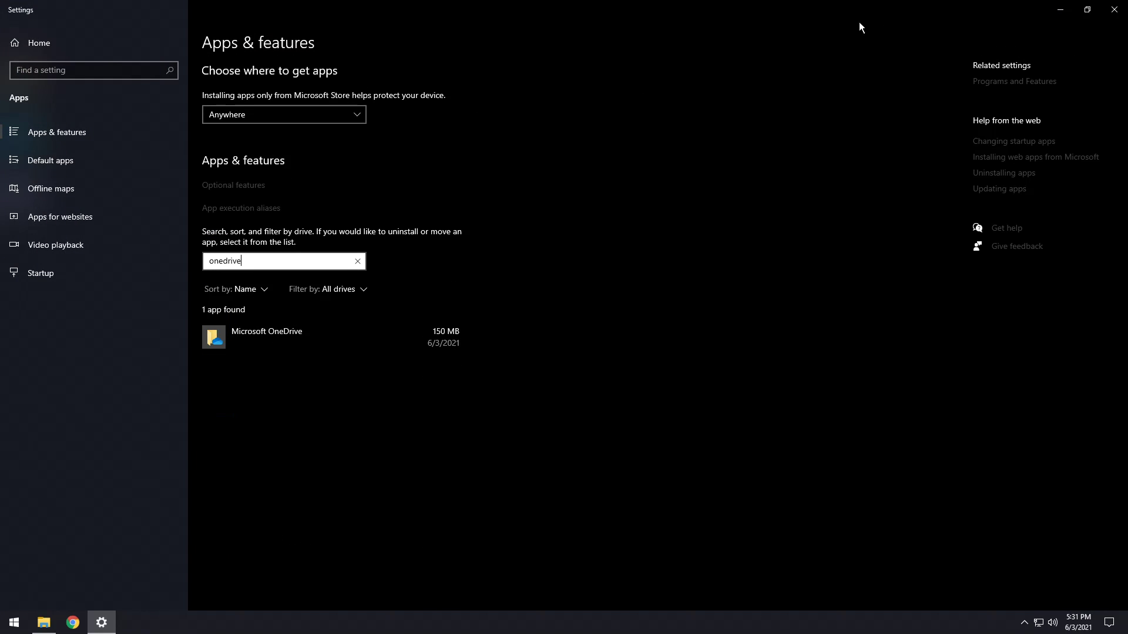
click(1115, 9)
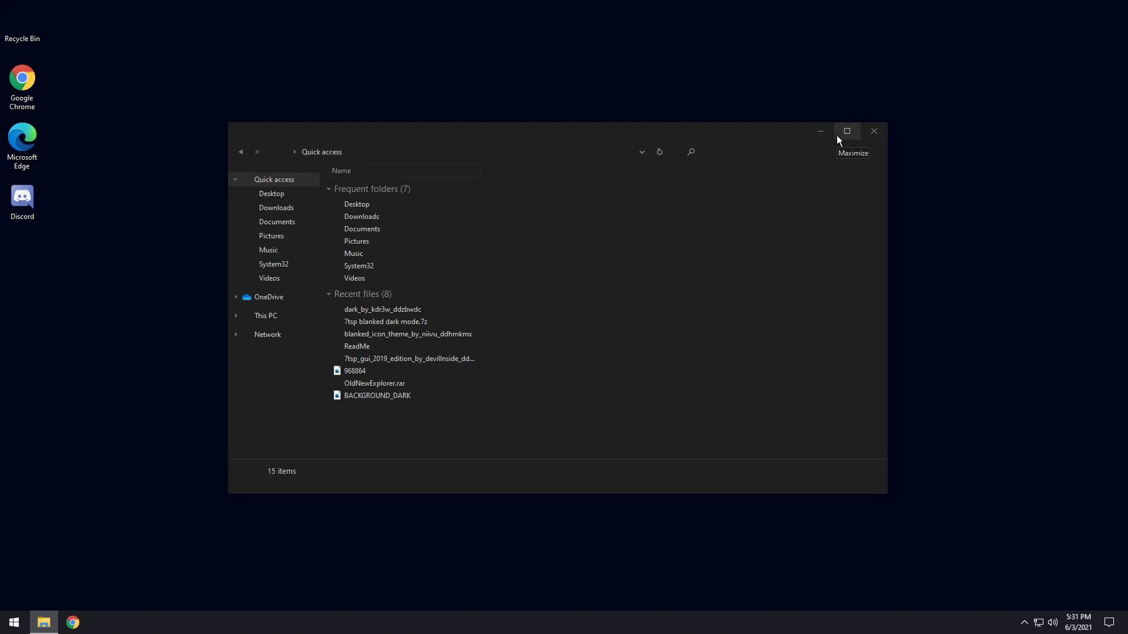
click(874, 131)
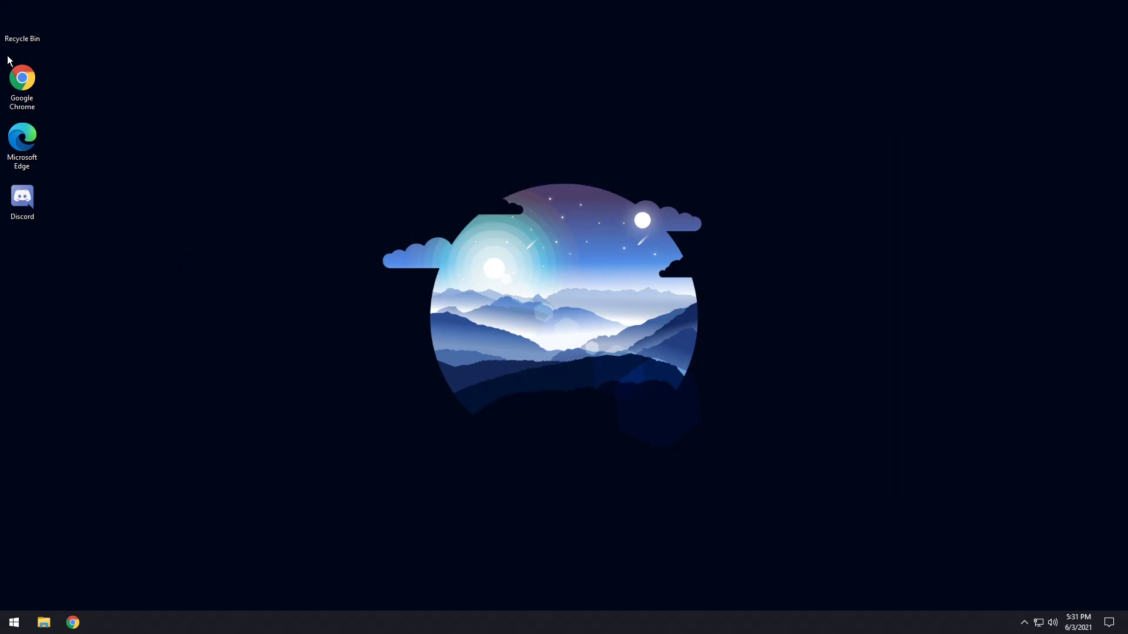
- Hide all the desktop icons
right_click(209, 160)
mouse_move(248, 169)
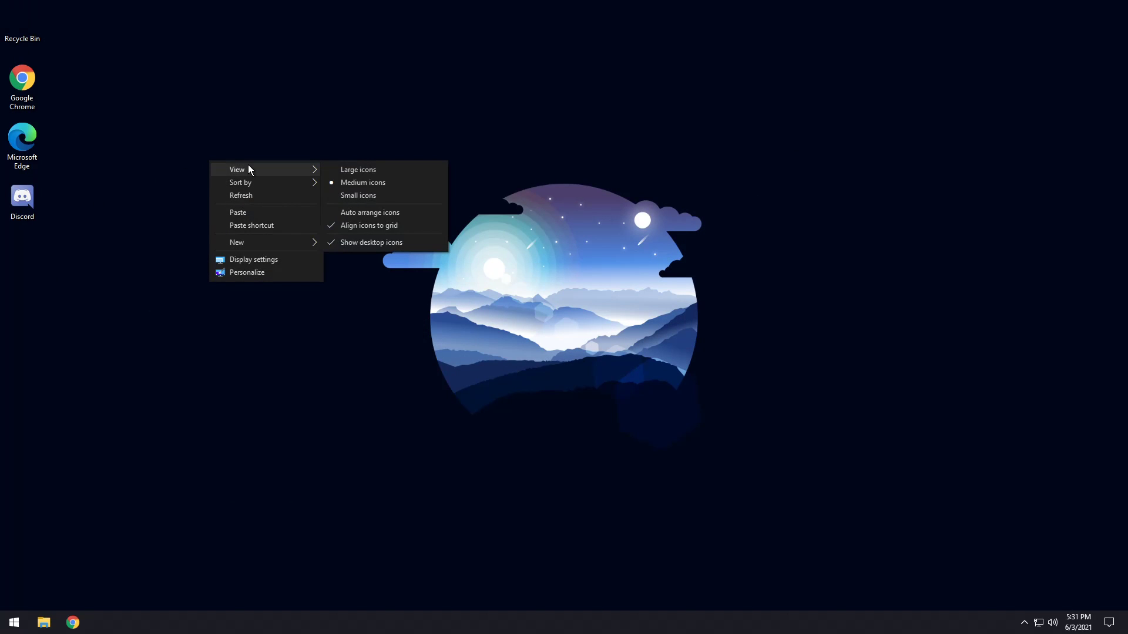
click(361, 243)
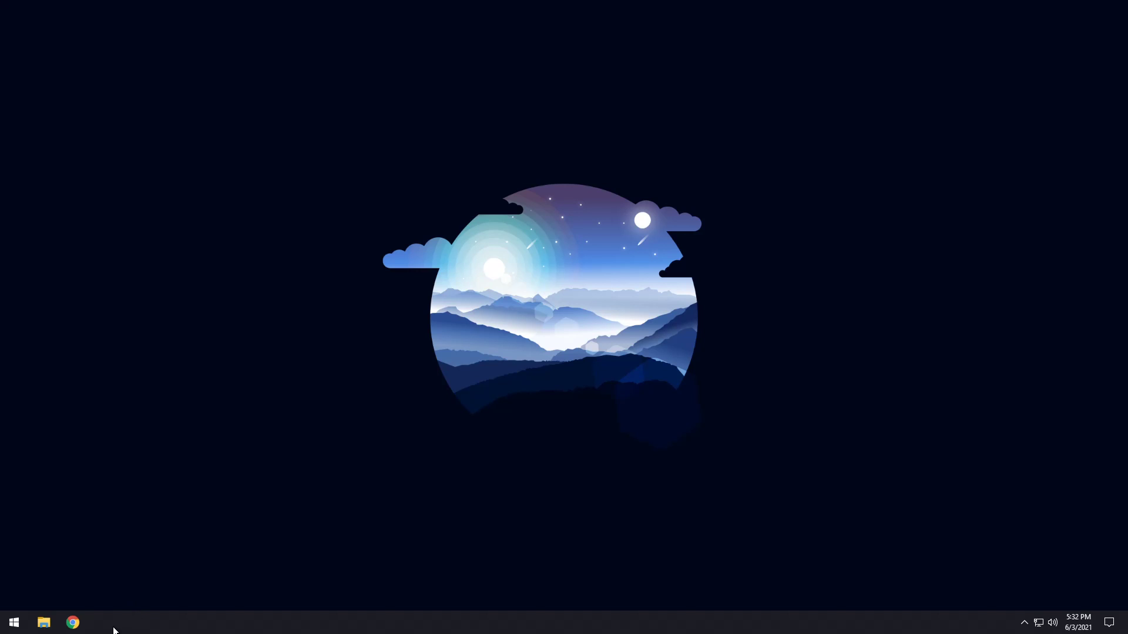
- Turn on small taskbar buttons in the taskbar settings and close Settings
right_click(179, 620)
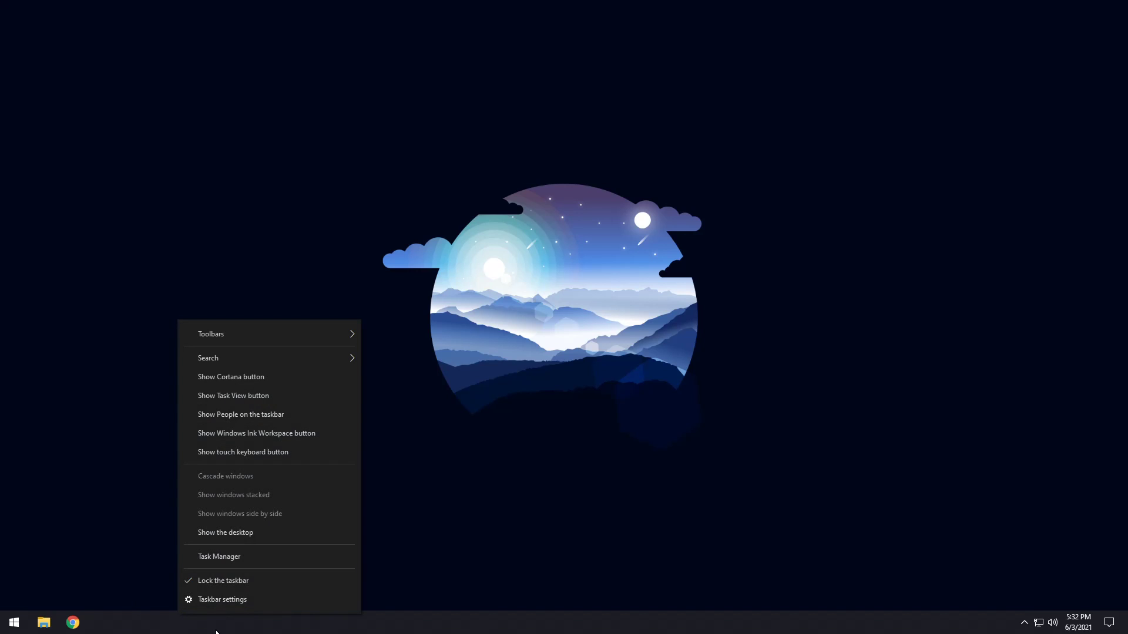
click(220, 602)
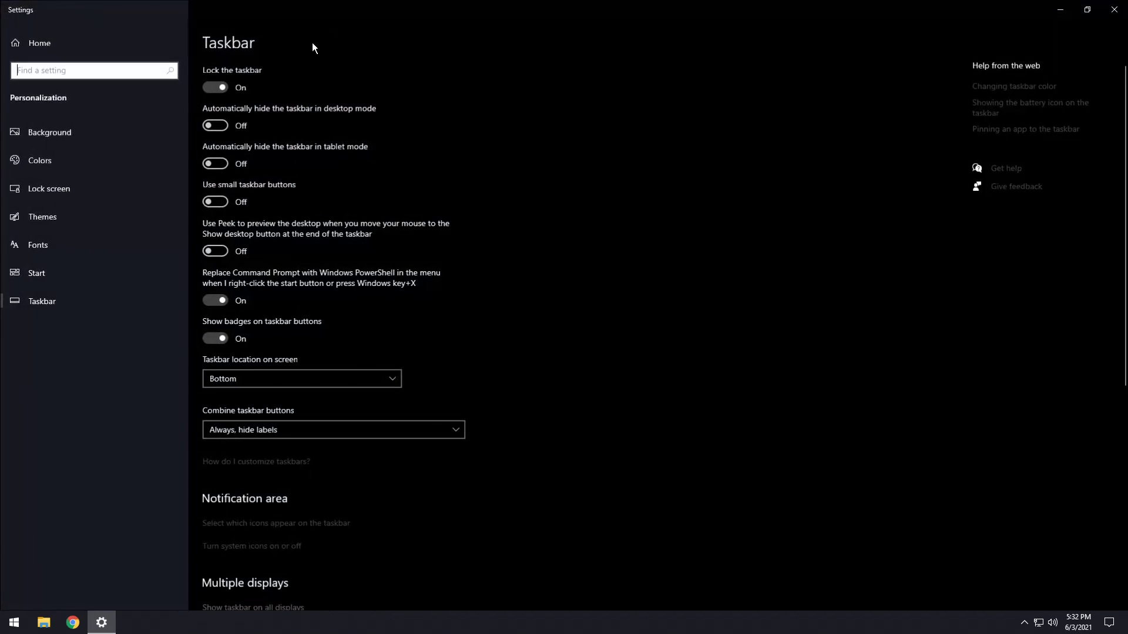
click(210, 202)
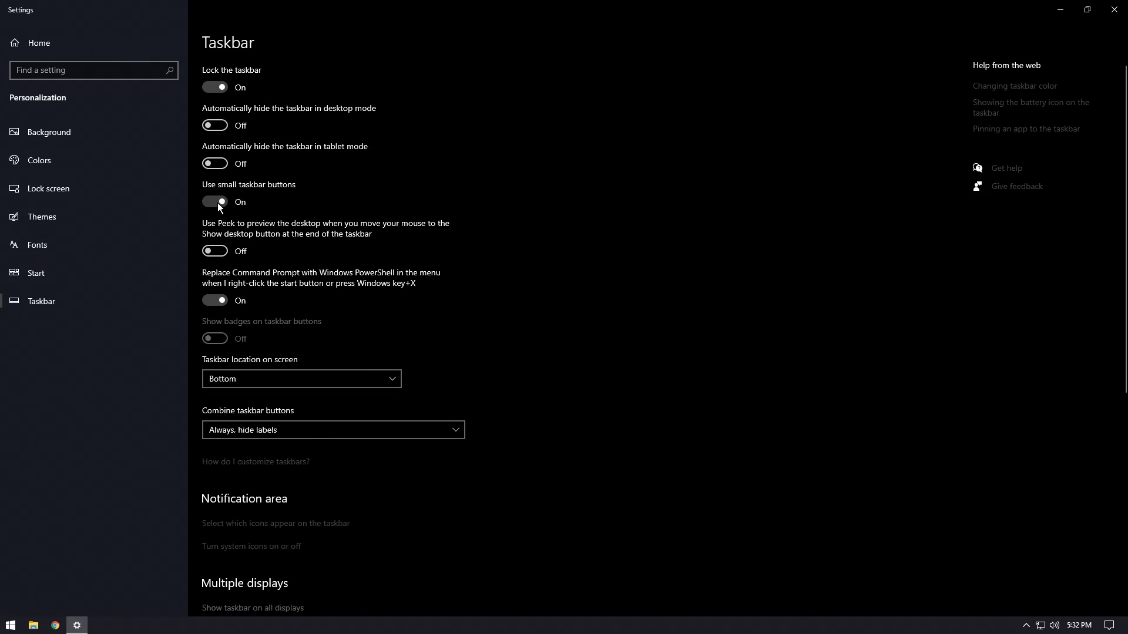
key(alt+F4)
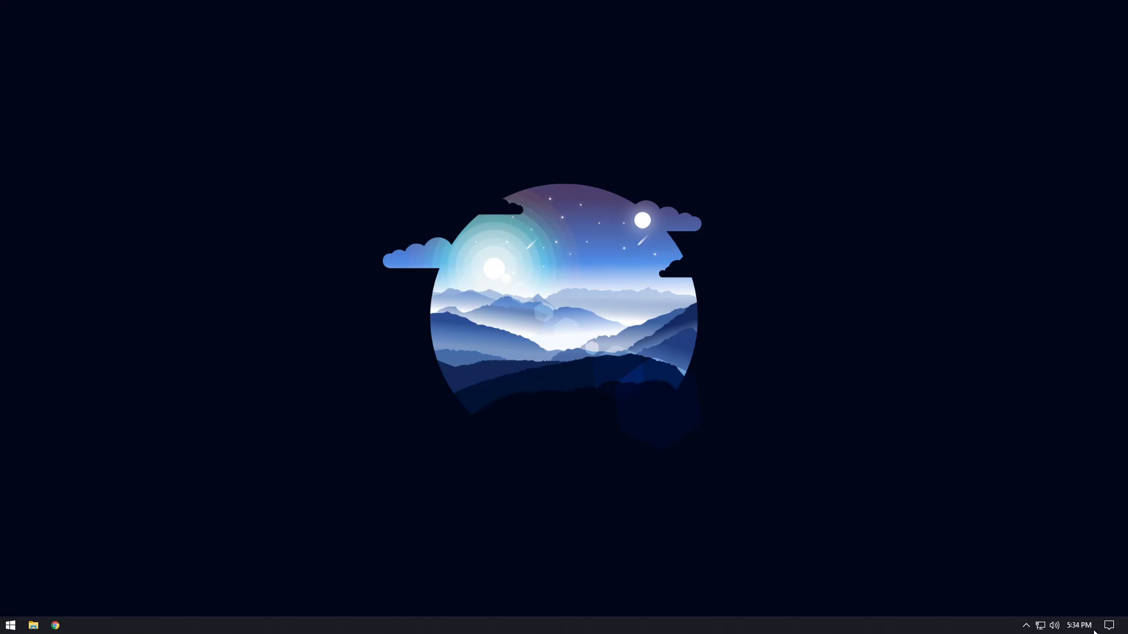
- Move the network and volume icons into the hidden tray area, turn off the Clock and Action Center system icons, and close Settings
drag(1034, 628, 1043, 605)
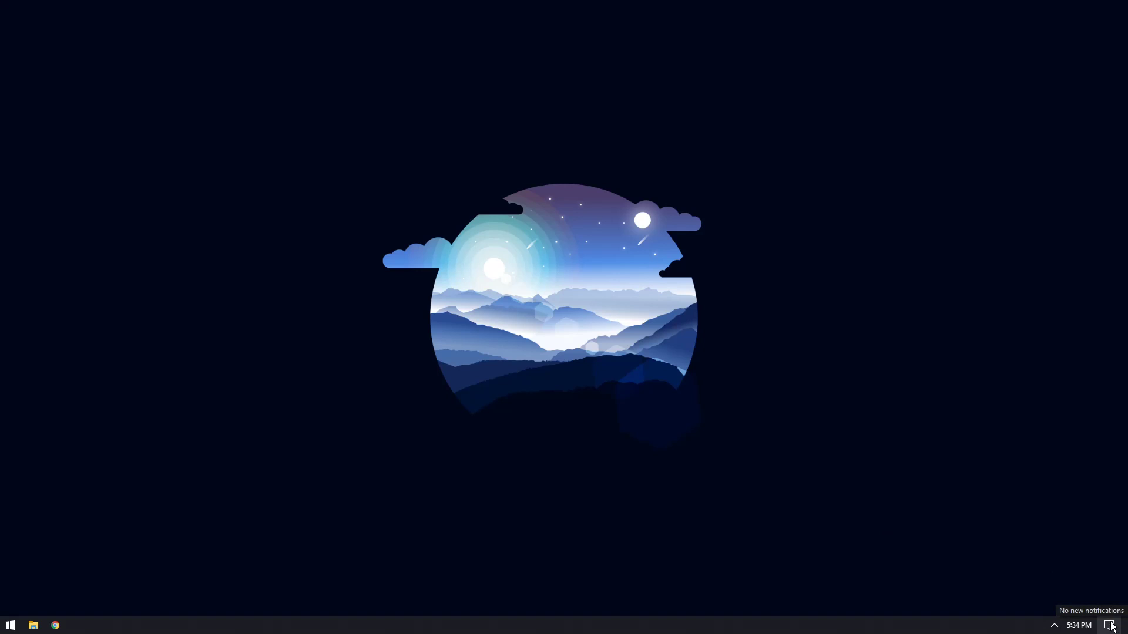
right_click(180, 629)
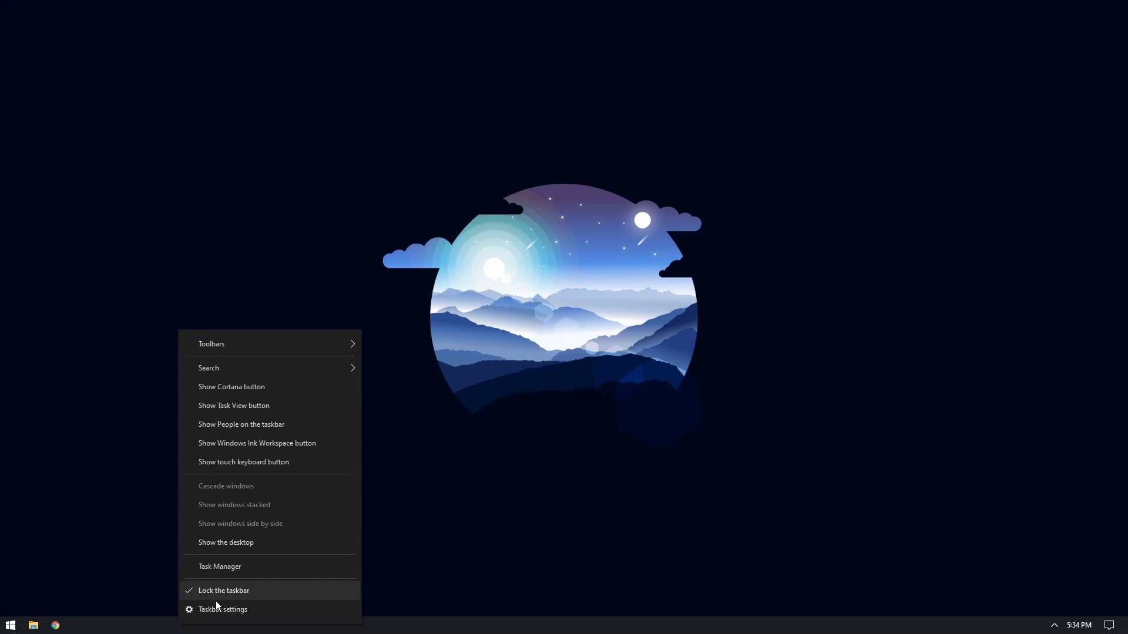
click(222, 610)
scroll(318, 415, down, 5)
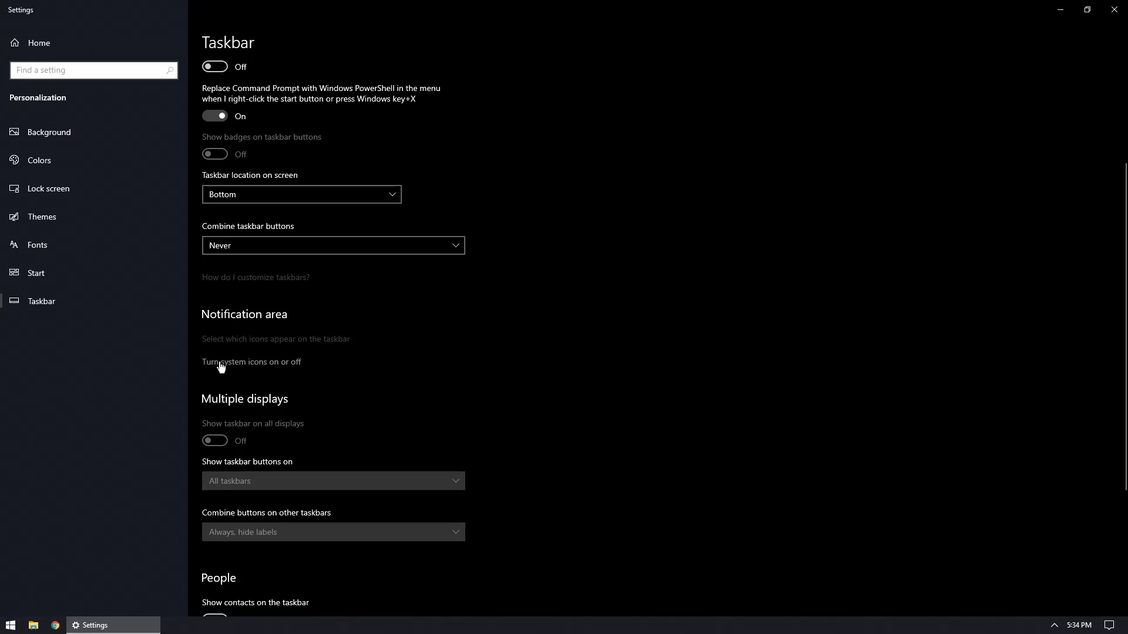
click(221, 362)
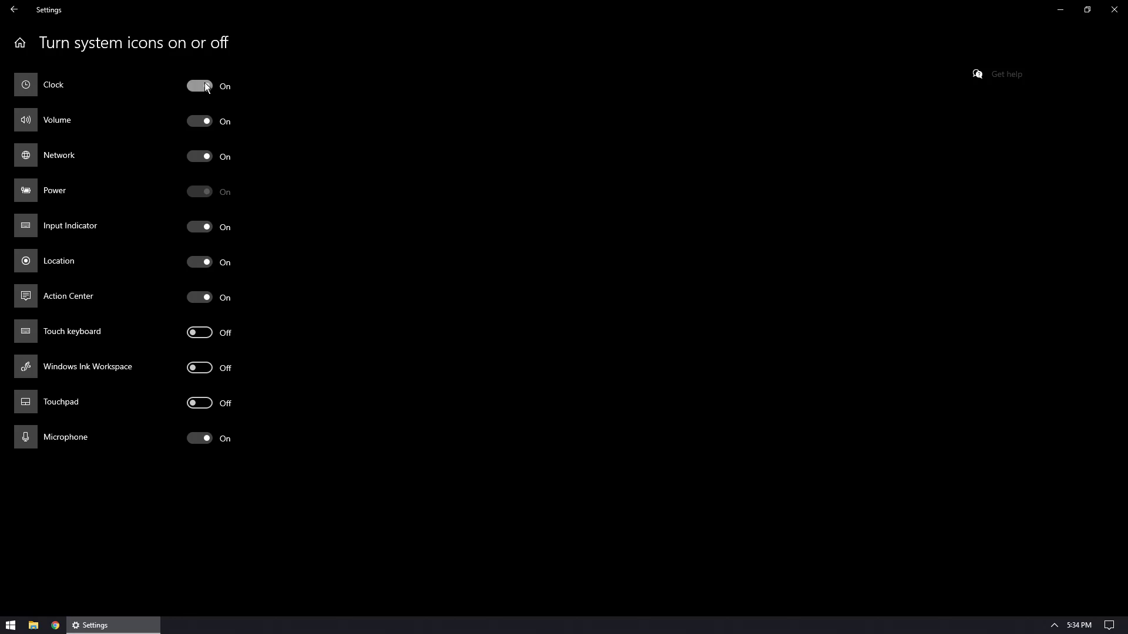
click(202, 86)
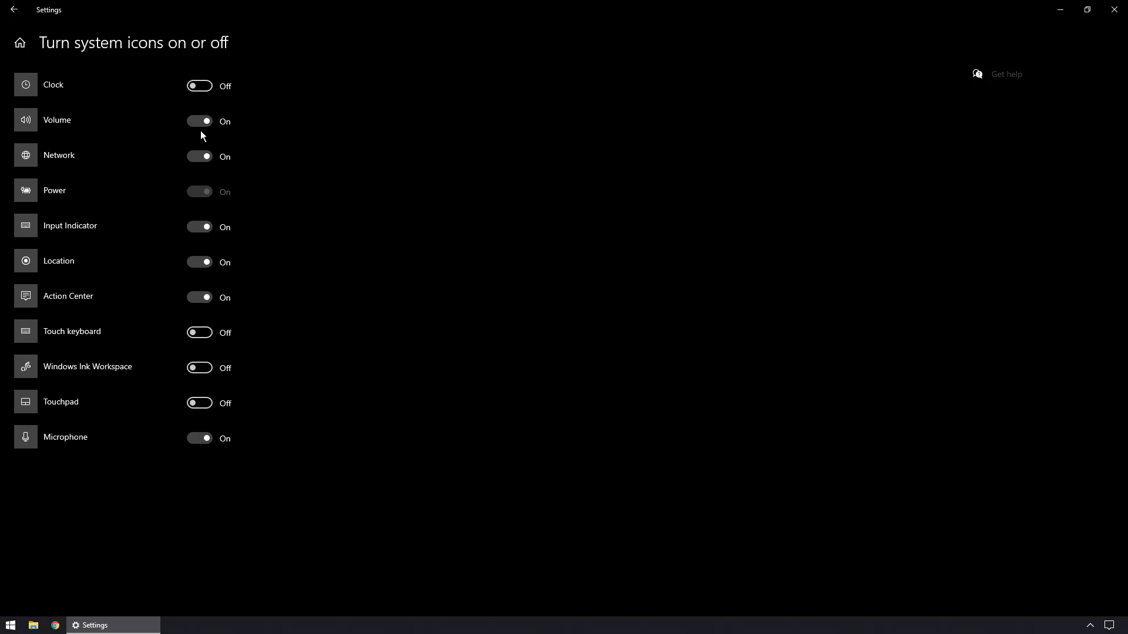
click(200, 296)
click(1112, 11)
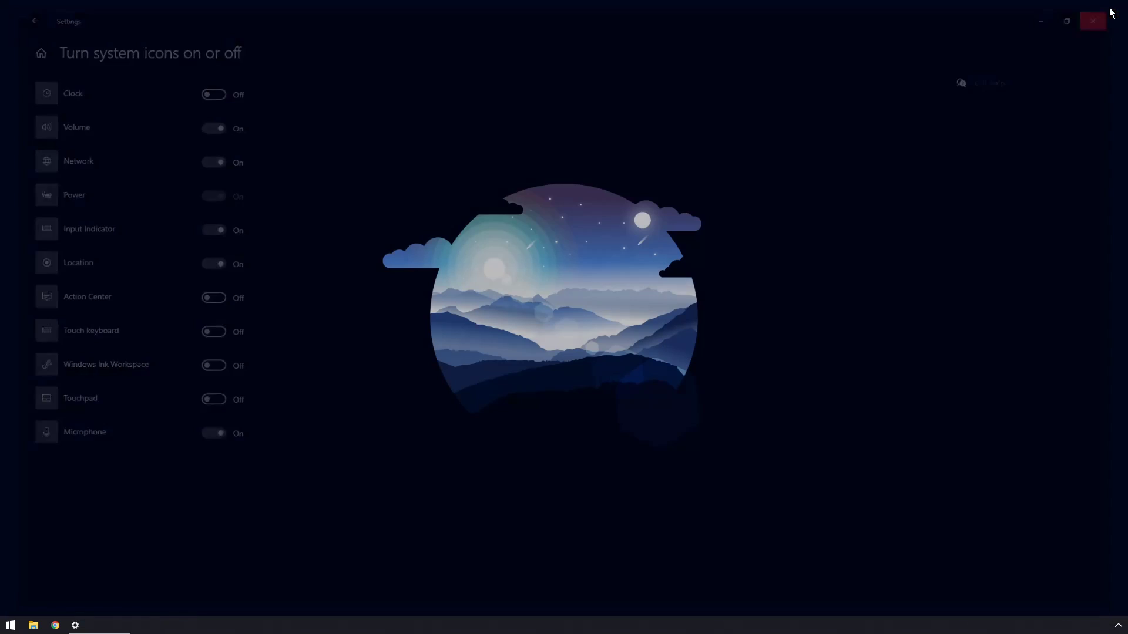
- Unpin Google Chrome and File Explorer from the taskbar, and briefly view Quick access in a File Explorer window
right_click(55, 625)
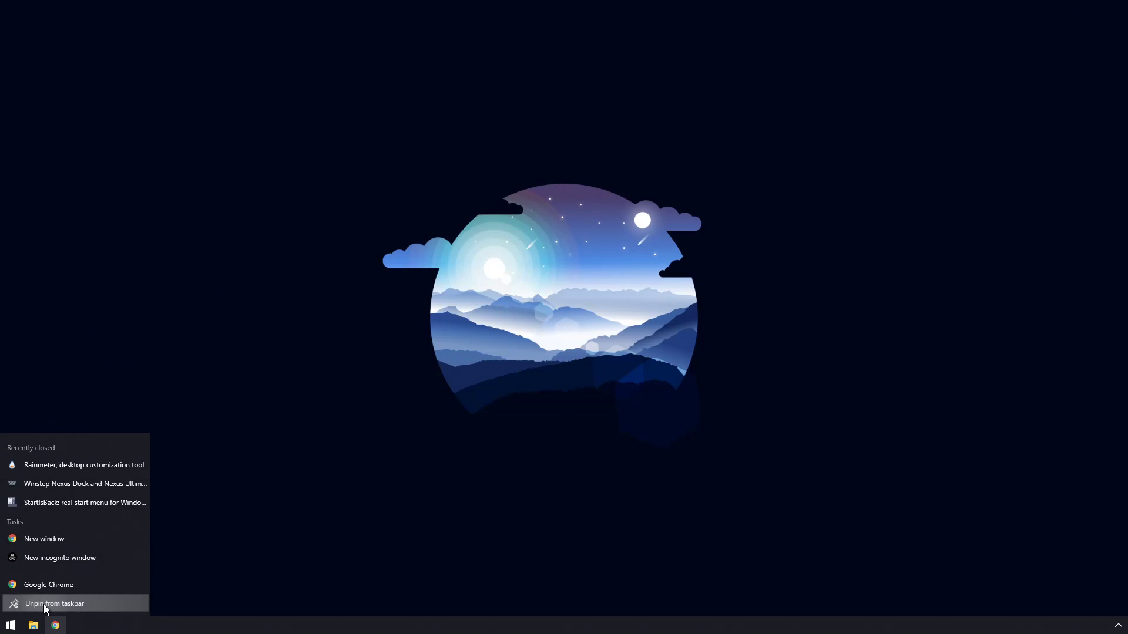
click(36, 607)
right_click(34, 626)
click(50, 606)
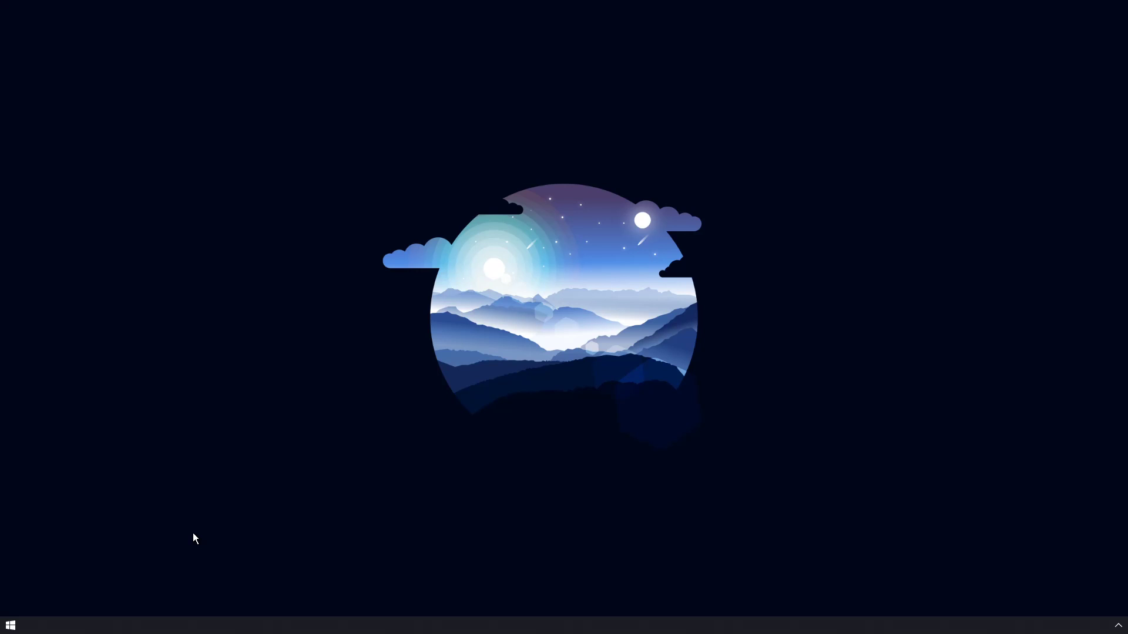
key(super+e)
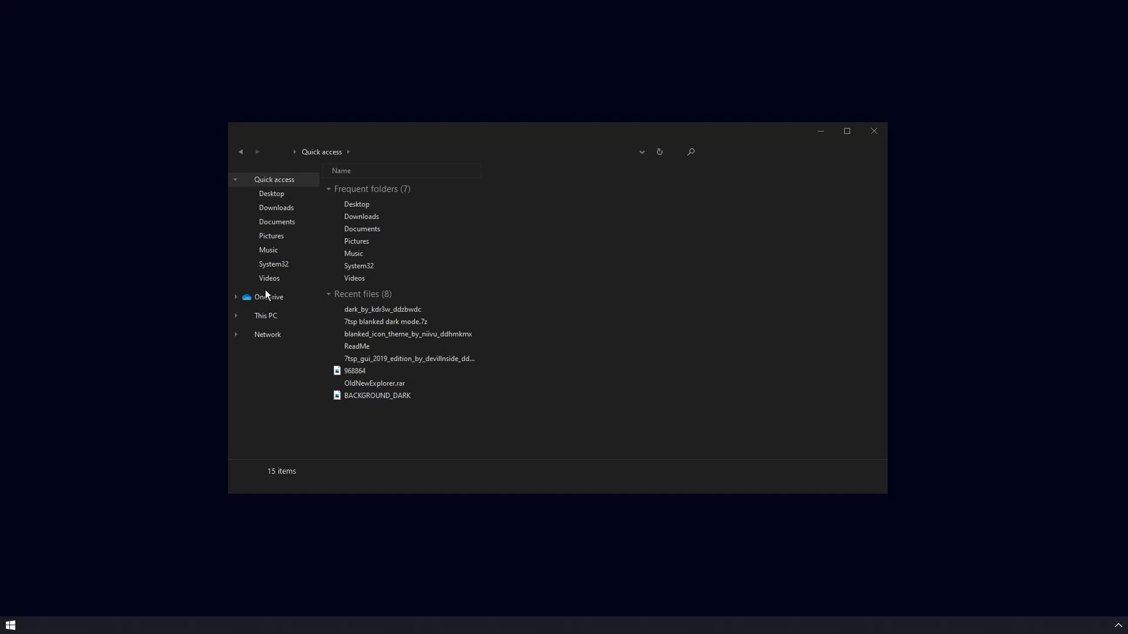
click(65, 625)
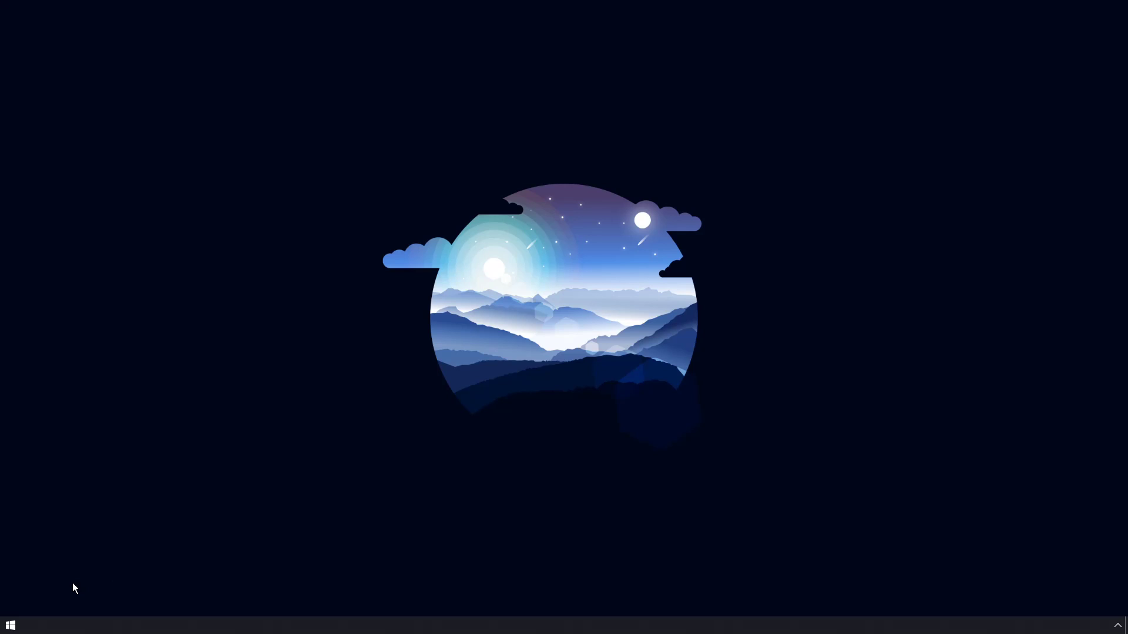
- Turn off small taskbar buttons in the taskbar settings
right_click(289, 626)
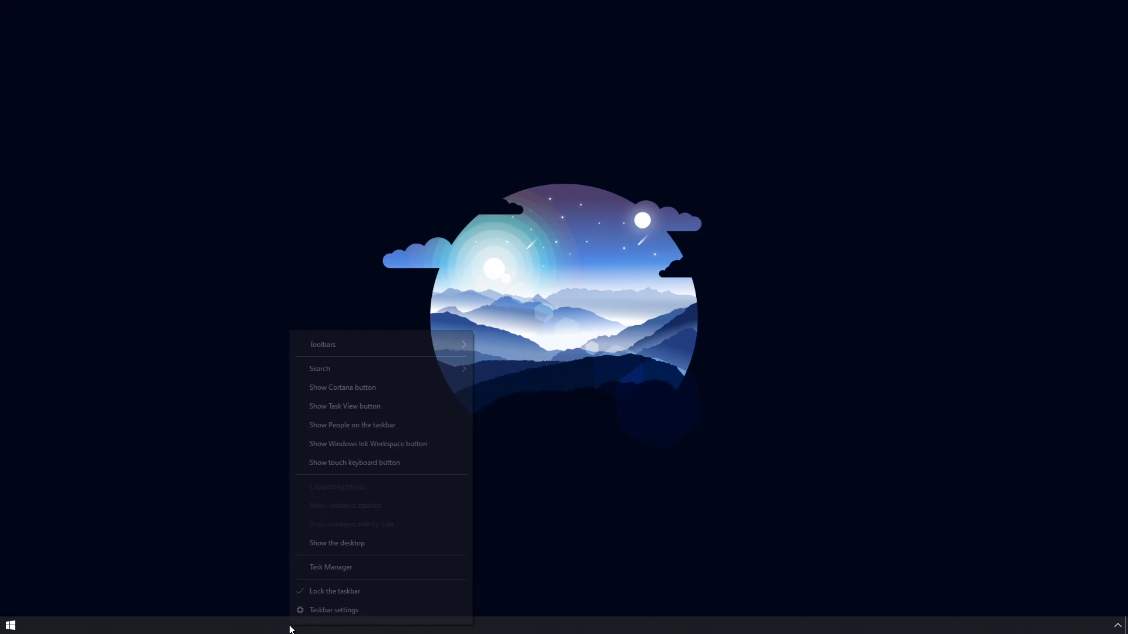
click(329, 610)
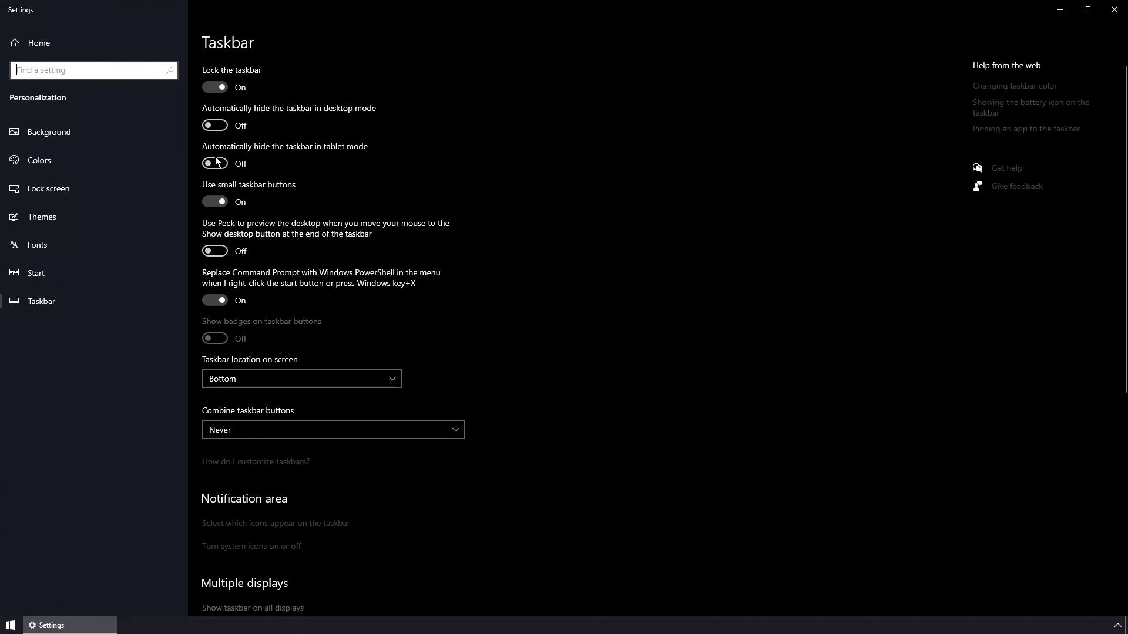
click(215, 202)
- Turn the Clock and Action Center system icons back on
scroll(370, 294, down, 3)
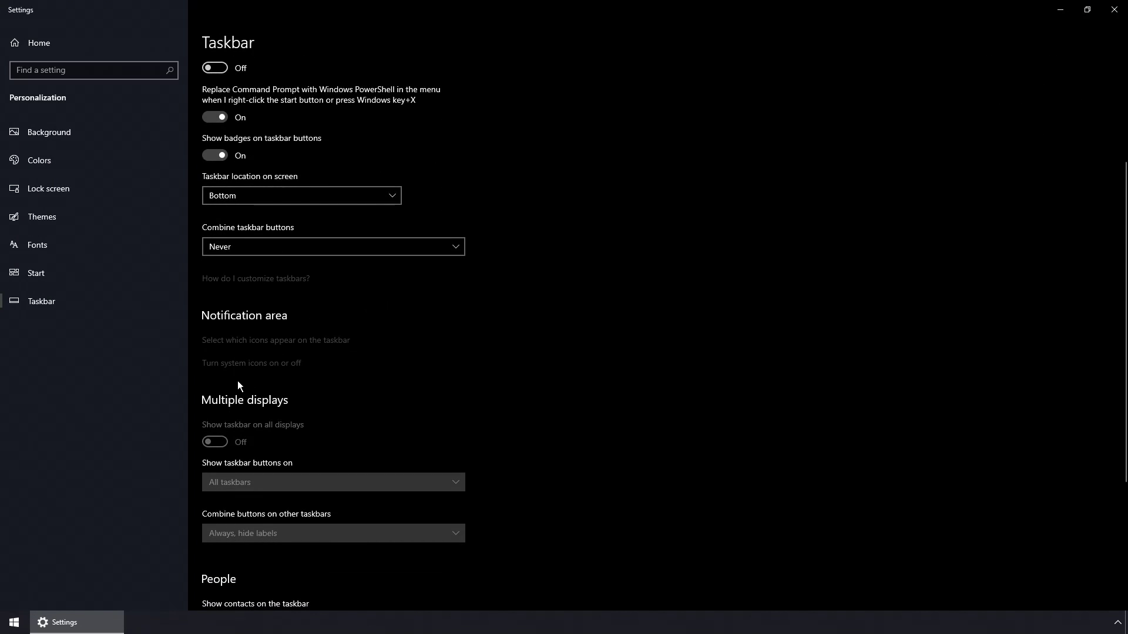
click(251, 364)
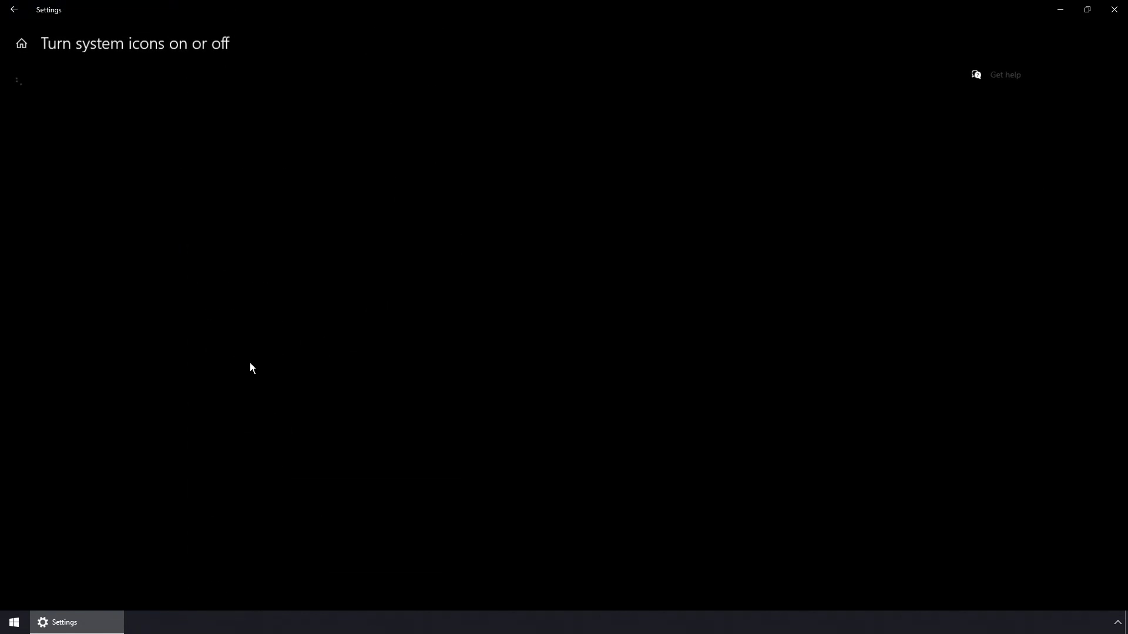
click(196, 91)
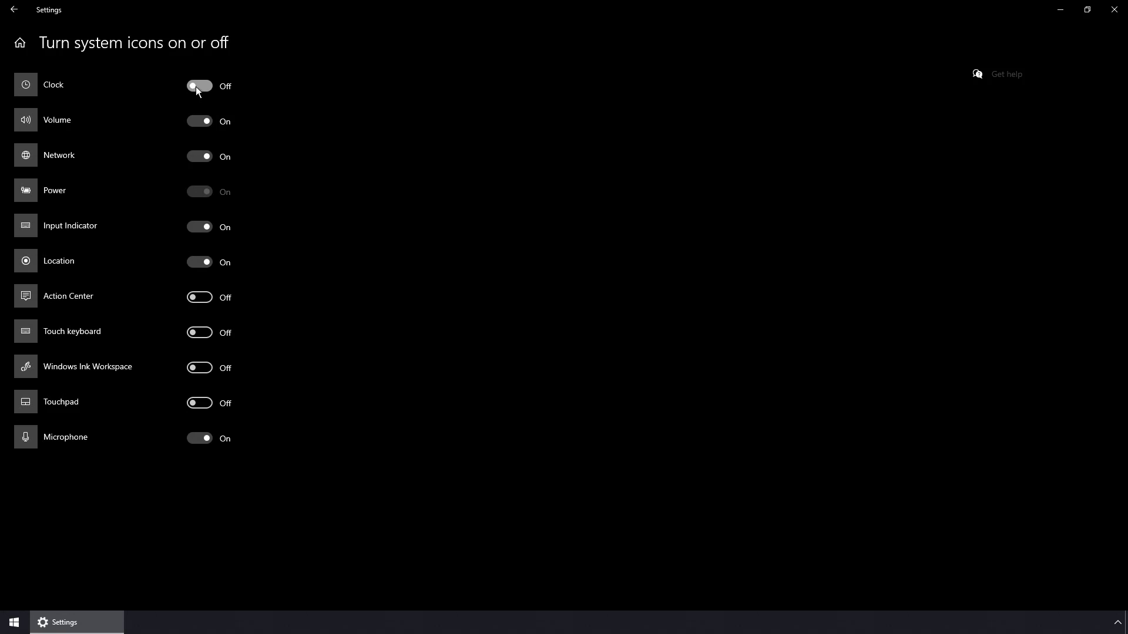
click(194, 300)
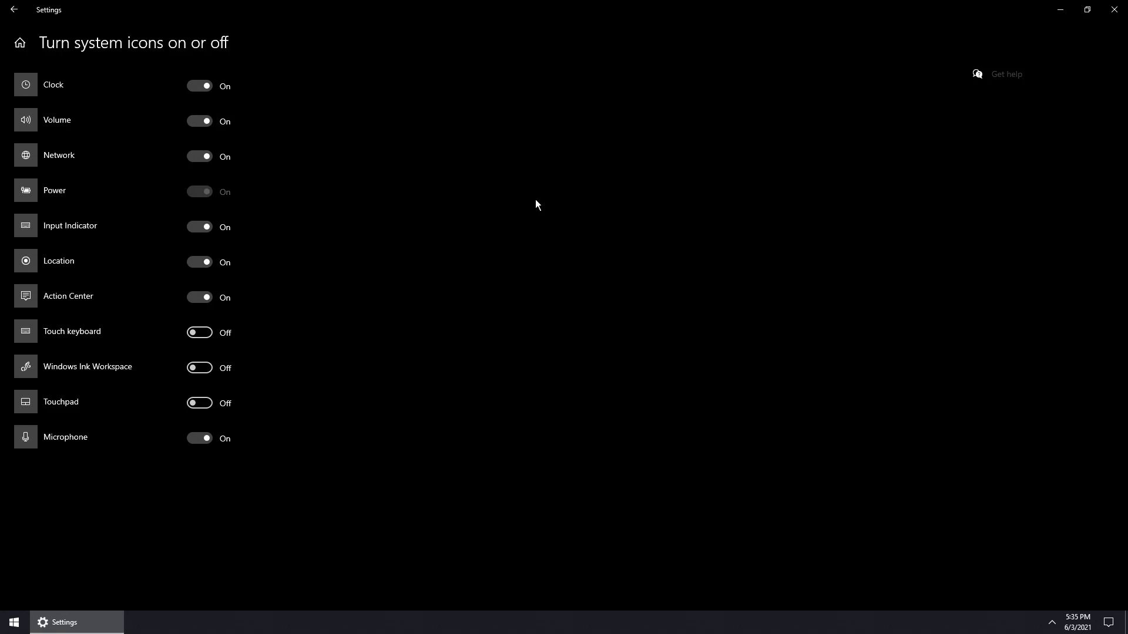
- Move the hidden notification icons back onto the taskbar and close Settings
click(1052, 622)
drag(1040, 600, 1025, 624)
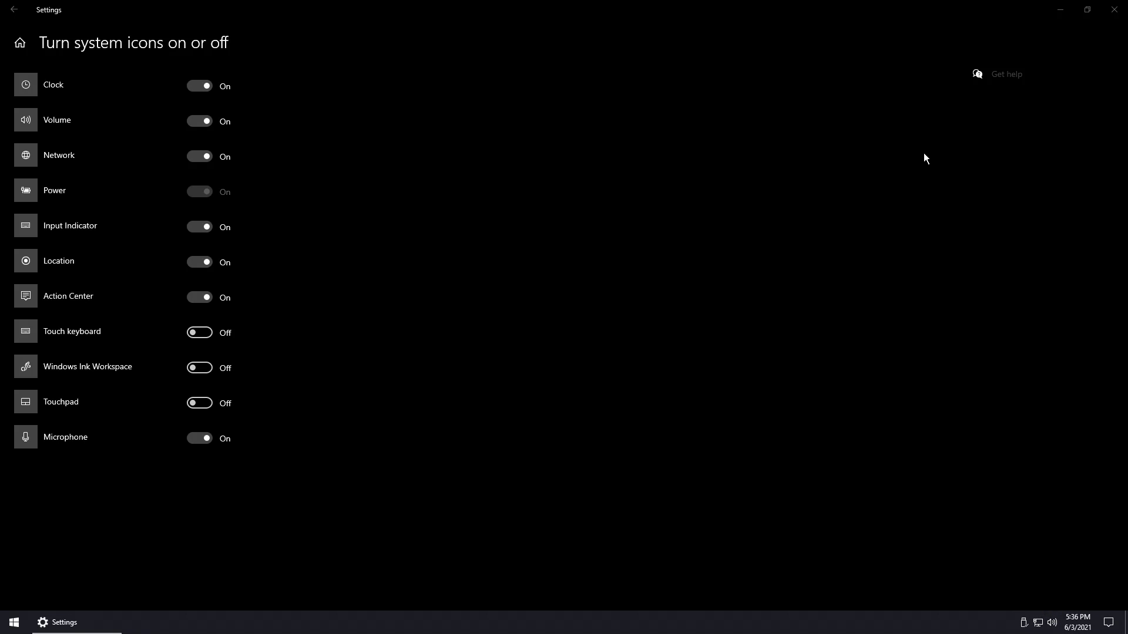
click(1113, 9)
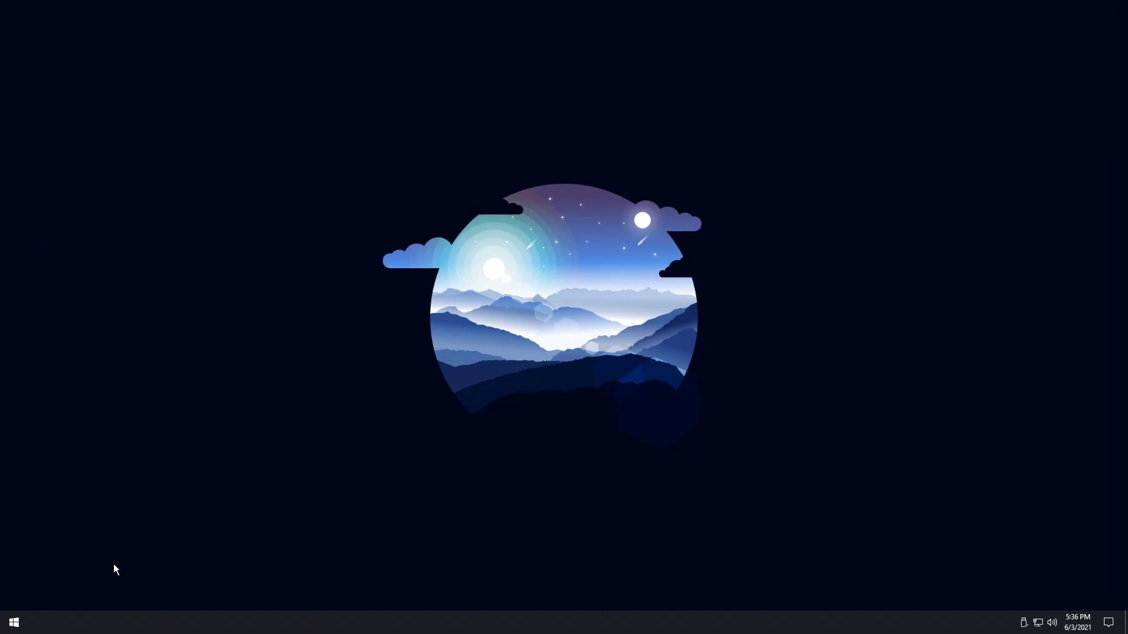
- Find File Explorer with a search for "file" and pin it to the taskbar
click(6, 624)
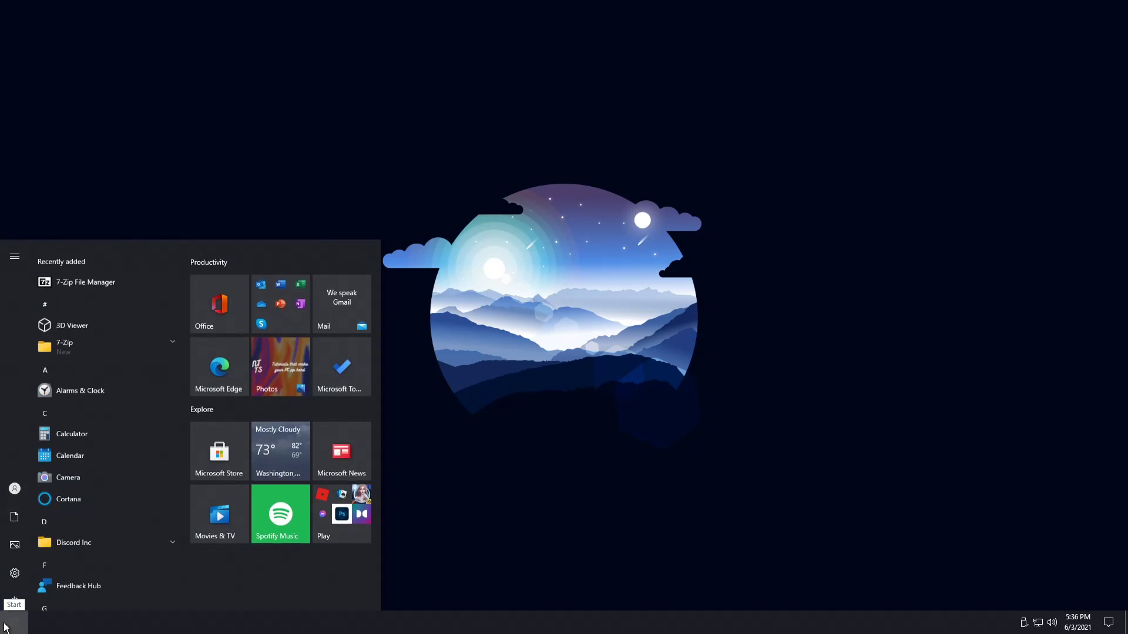
text(file)
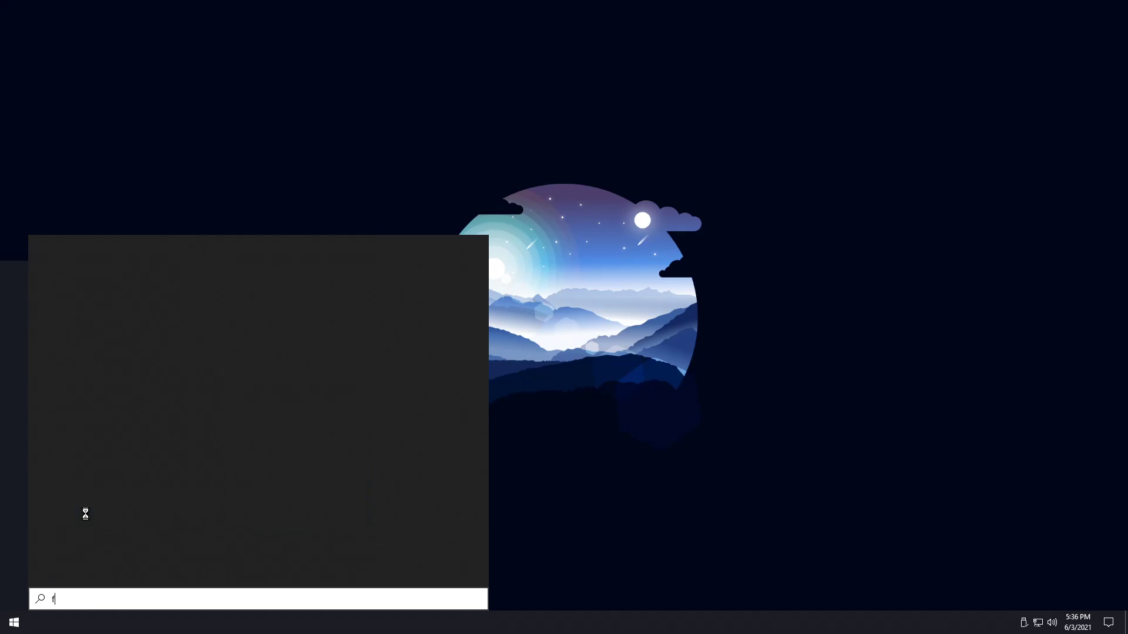
right_click(99, 310)
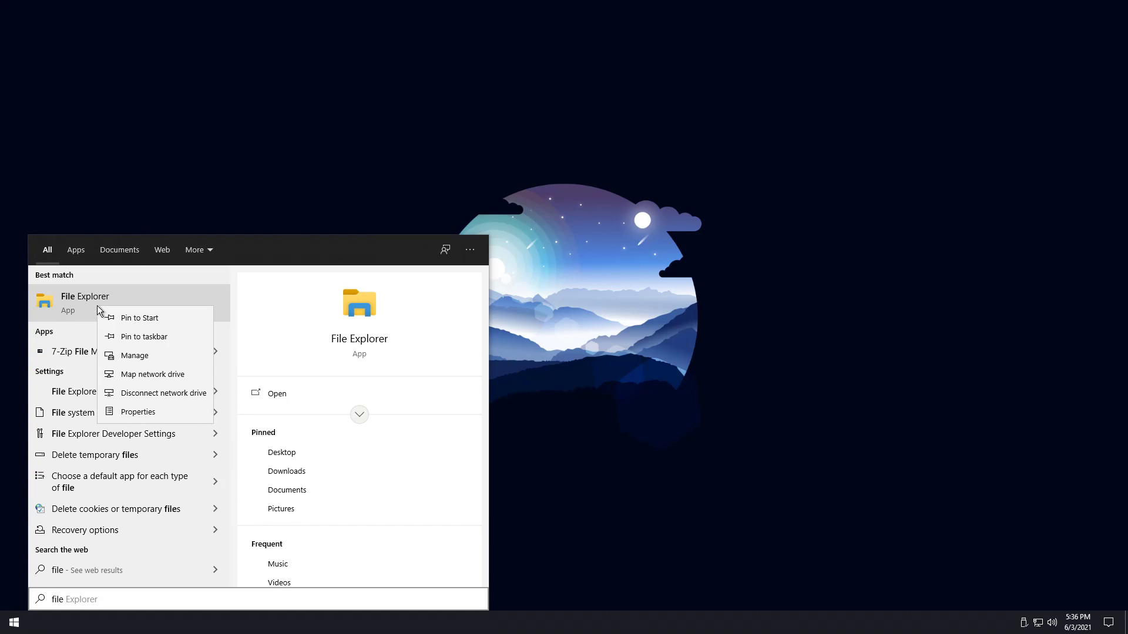
click(144, 337)
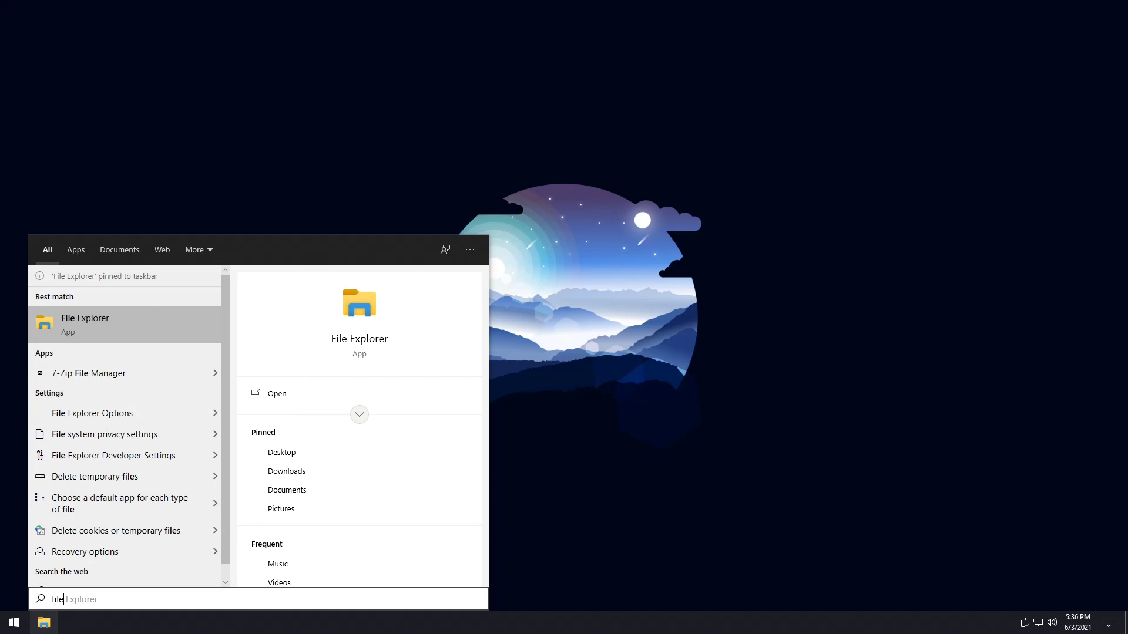
click(671, 410)
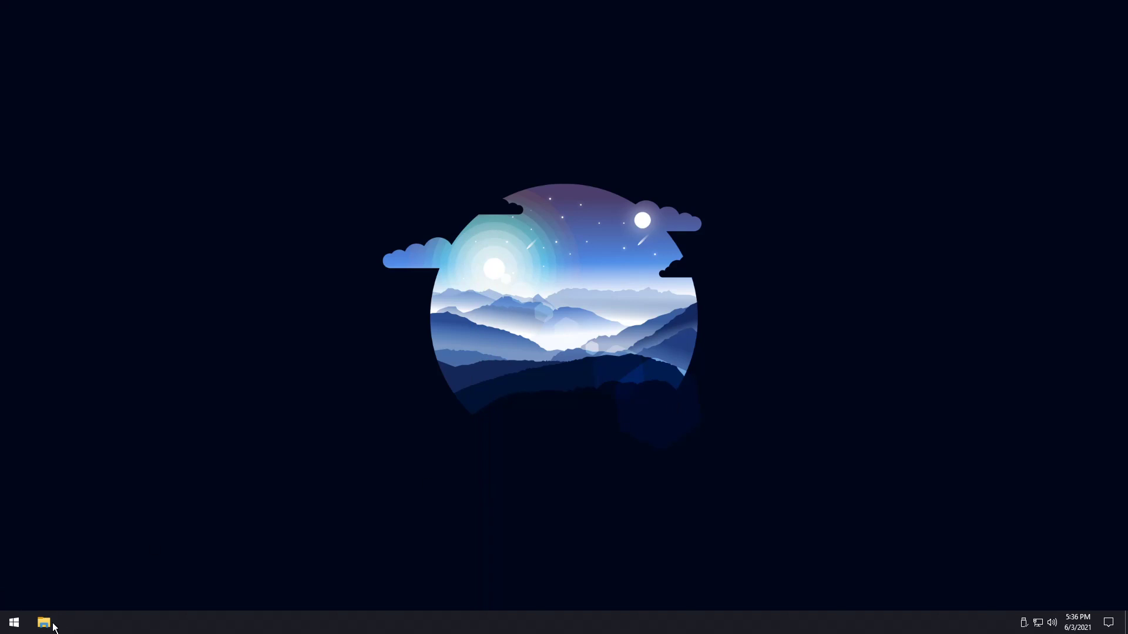
- Run ThemeTool from the Downloads folder as administrator and accept its license
click(44, 623)
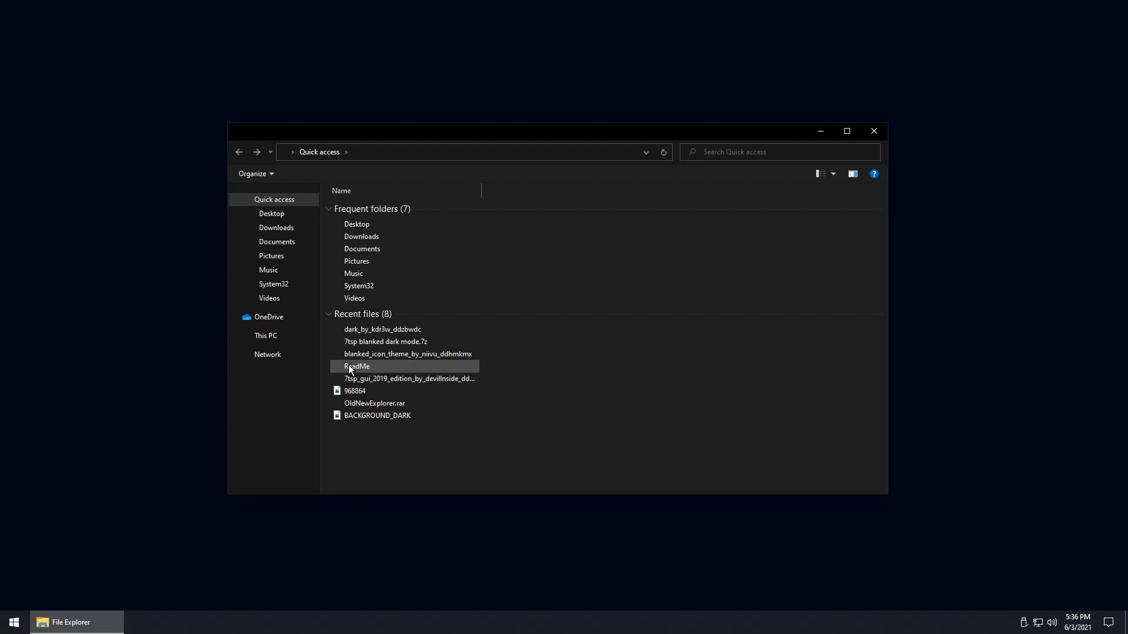
click(277, 228)
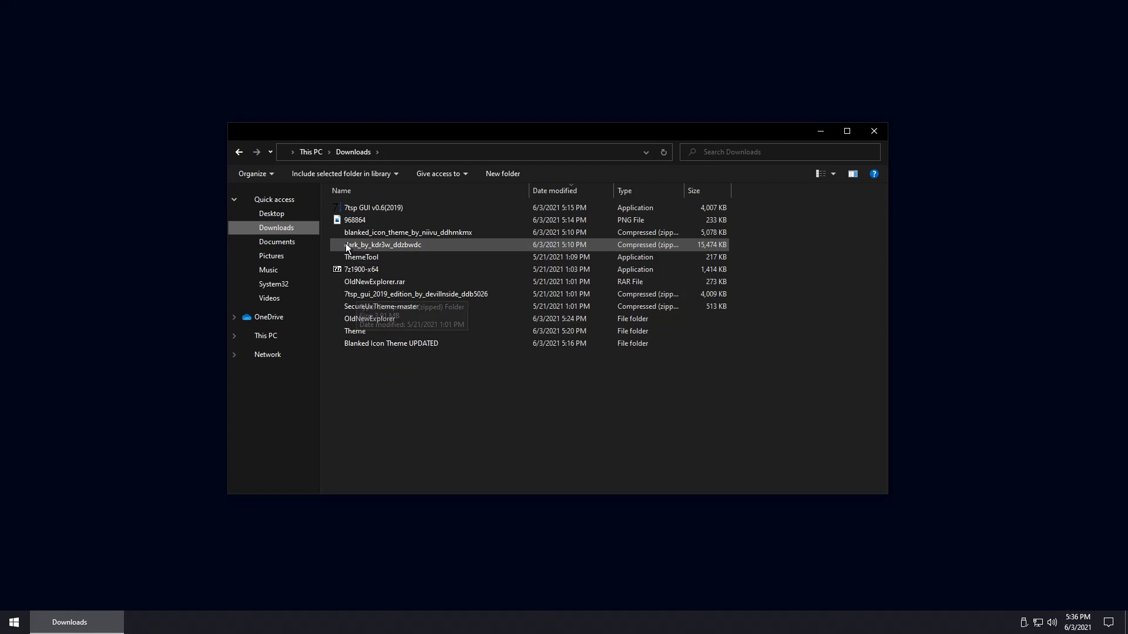
right_click(356, 259)
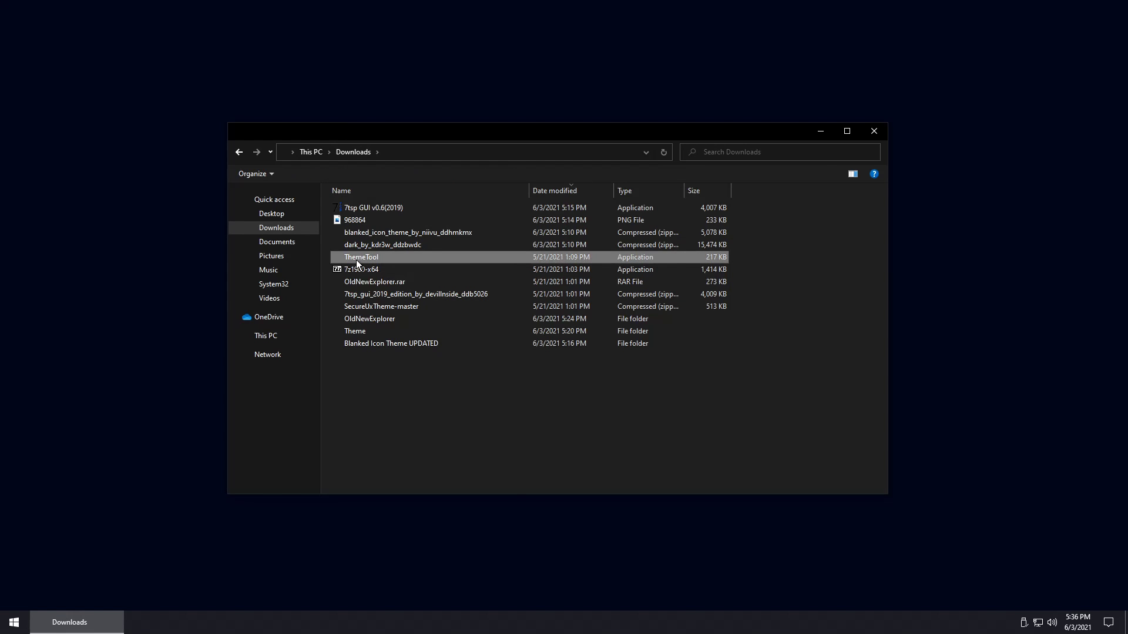
click(393, 282)
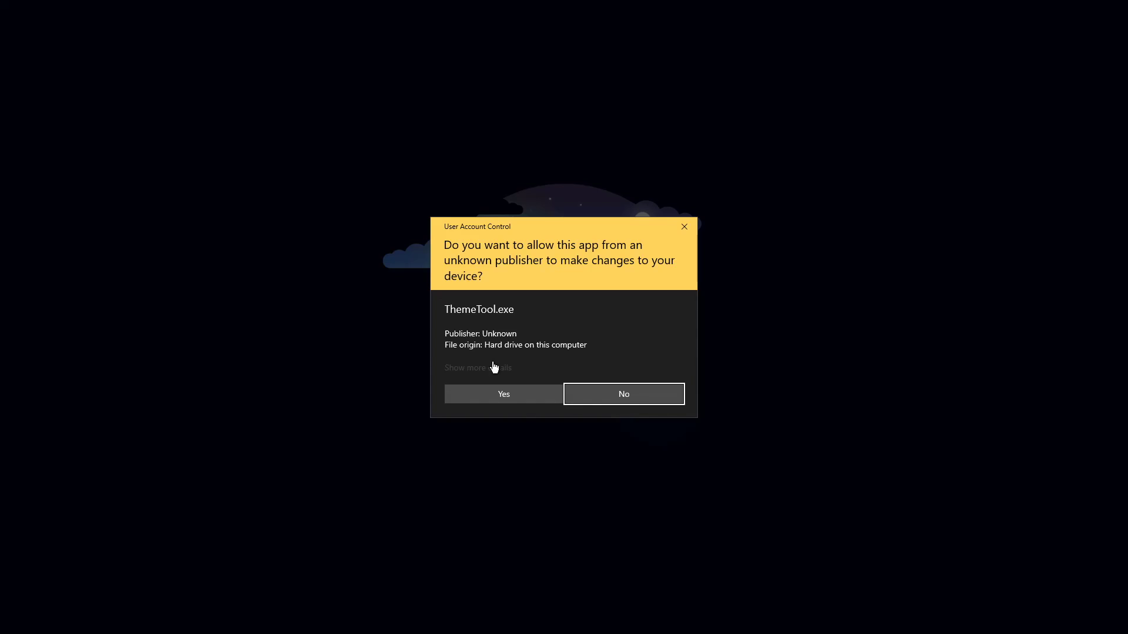
click(506, 395)
click(566, 351)
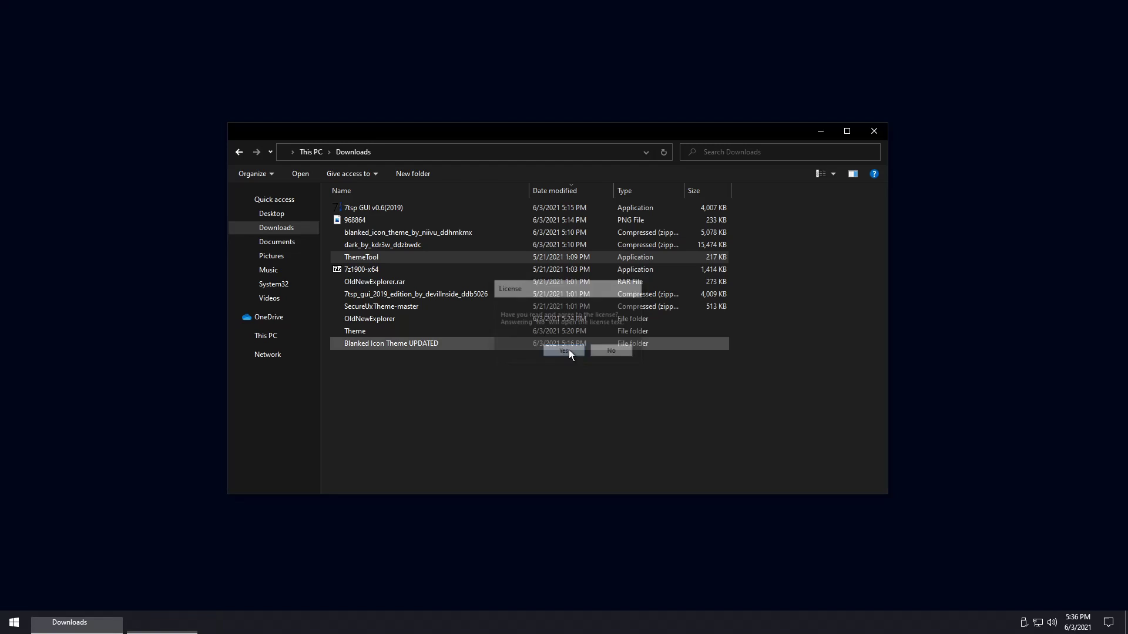
- Uninstall SecureUxTheme and move the ThemeTool window out of the way
drag(273, 13, 500, 105)
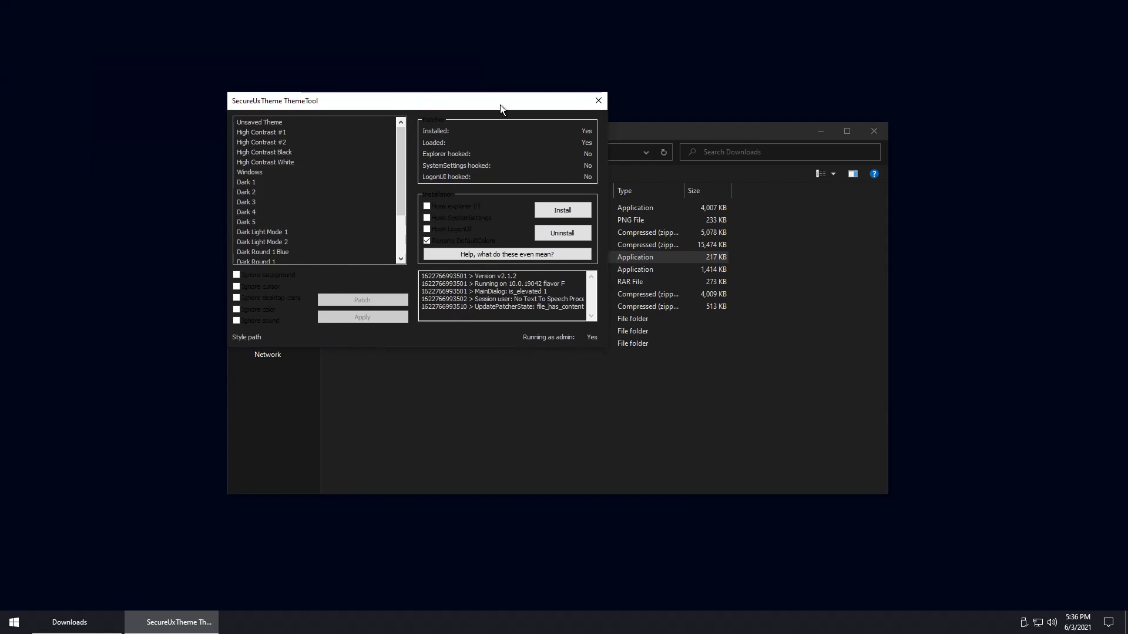
click(558, 234)
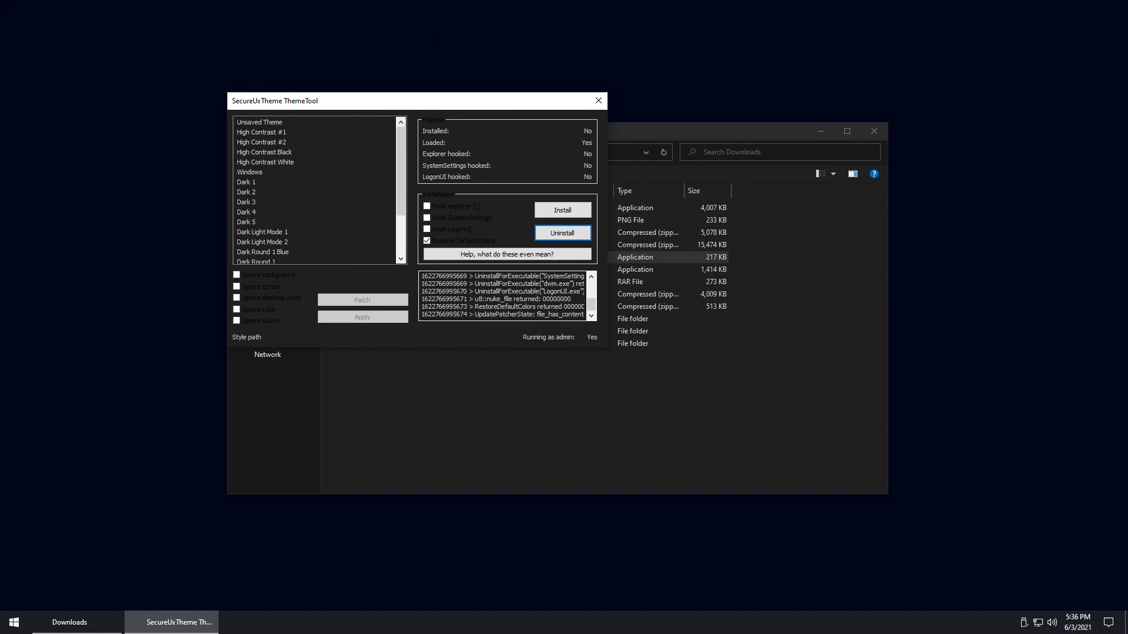
drag(538, 106, 1096, 587)
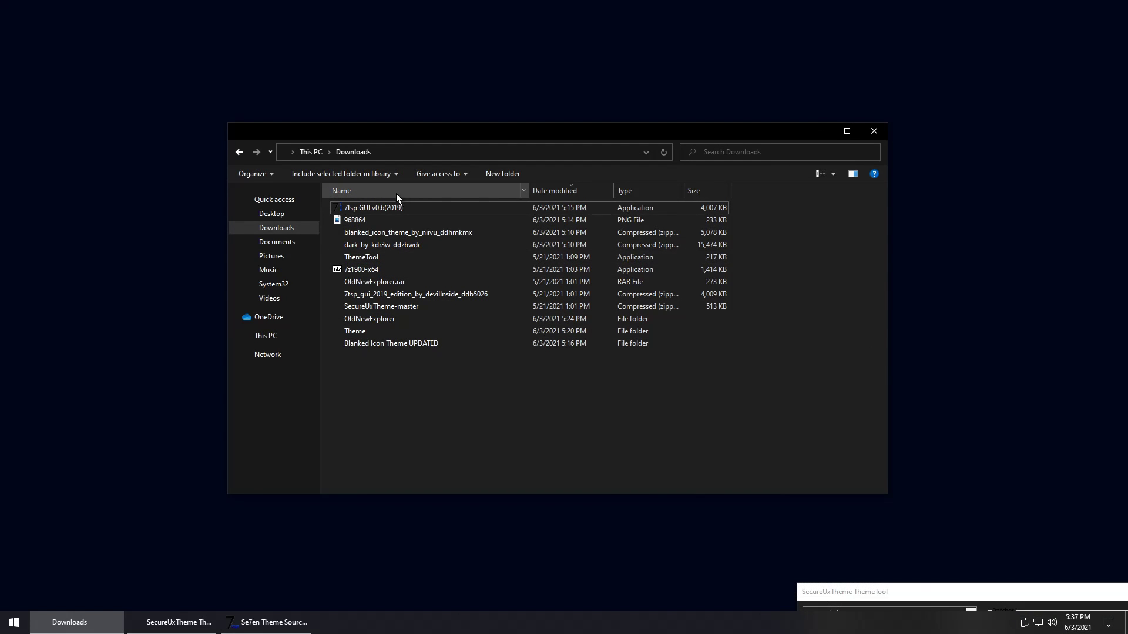
- Run OldNewExplorerCfg as administrator from the OldNewExplorer folder in Downloads
double_click(367, 320)
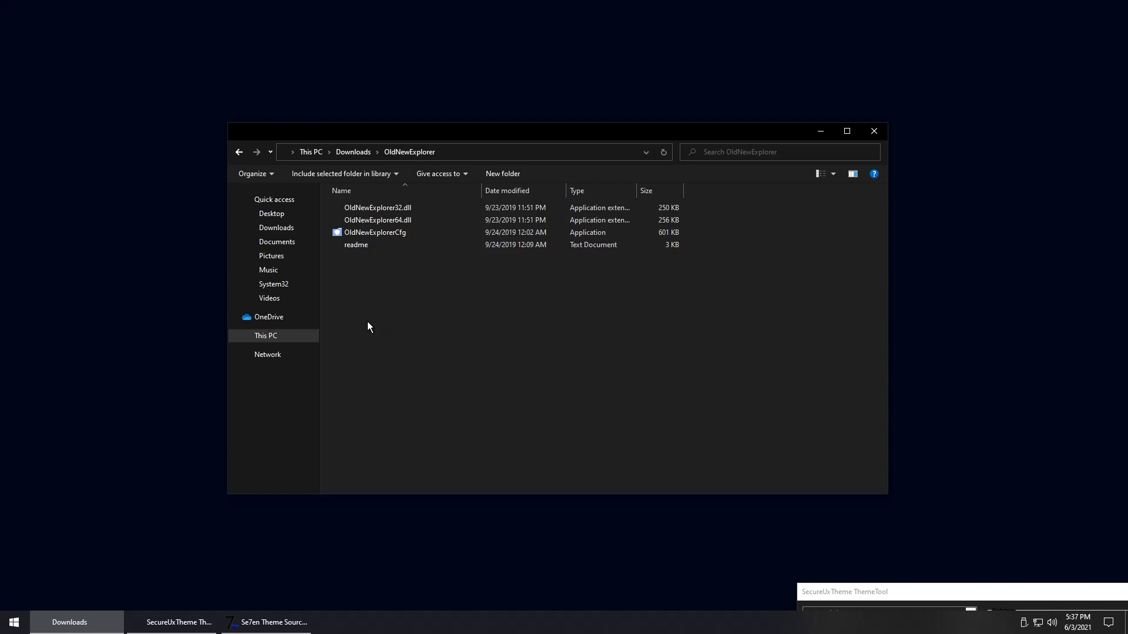
right_click(366, 235)
click(413, 258)
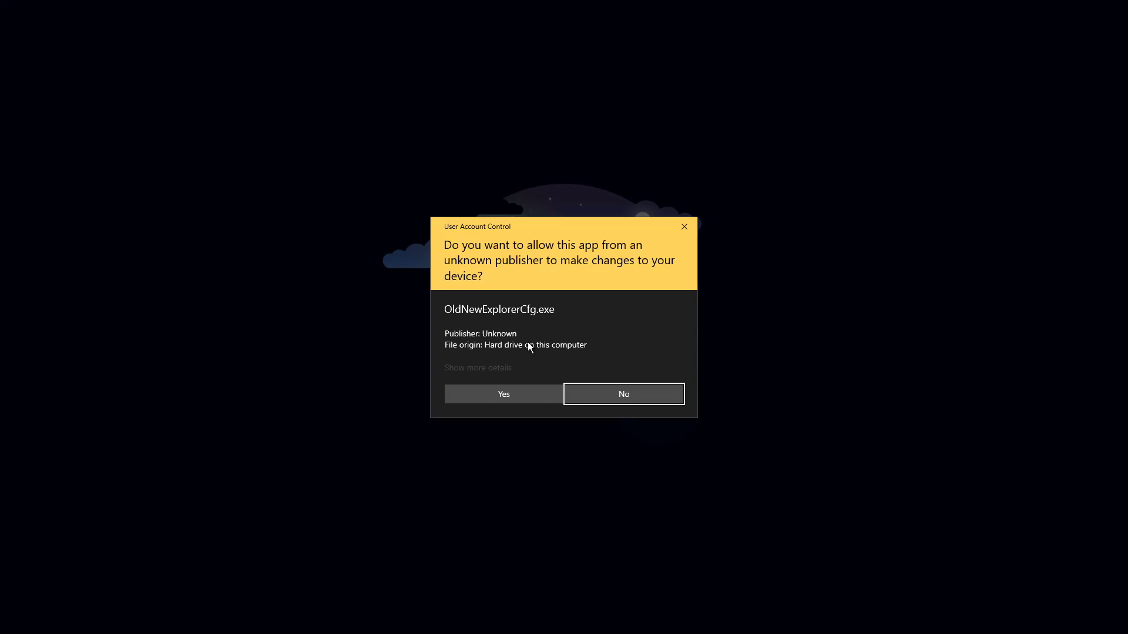
click(503, 393)
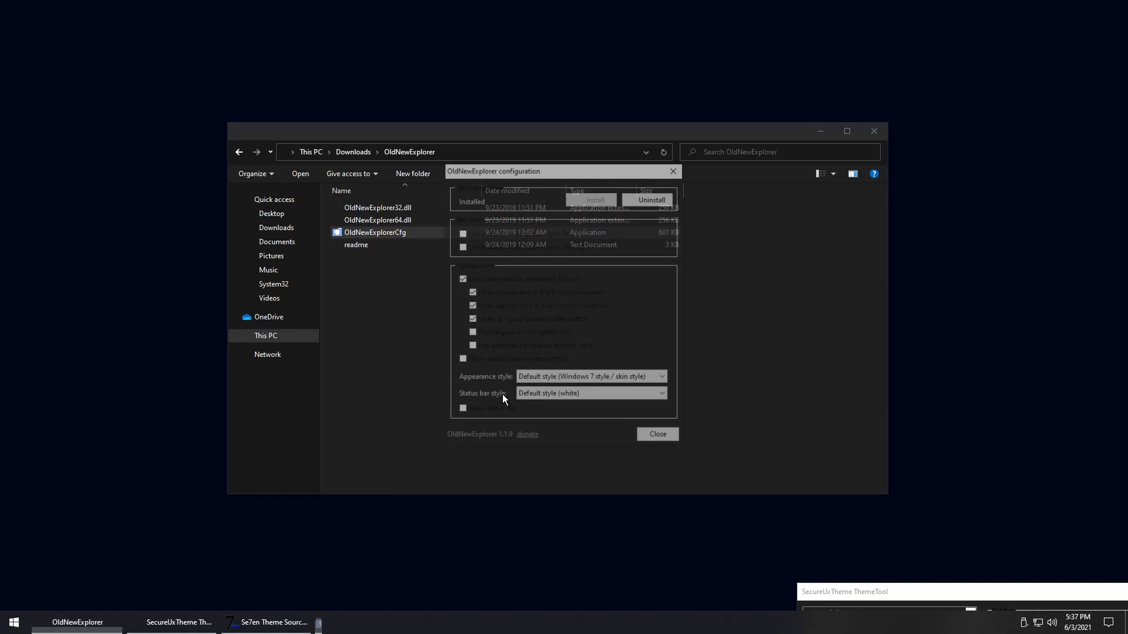
- Turn off the command bar instead of Ribbon option, enable the status bar, uninstall OldNewExplorer and close its configuration
click(461, 279)
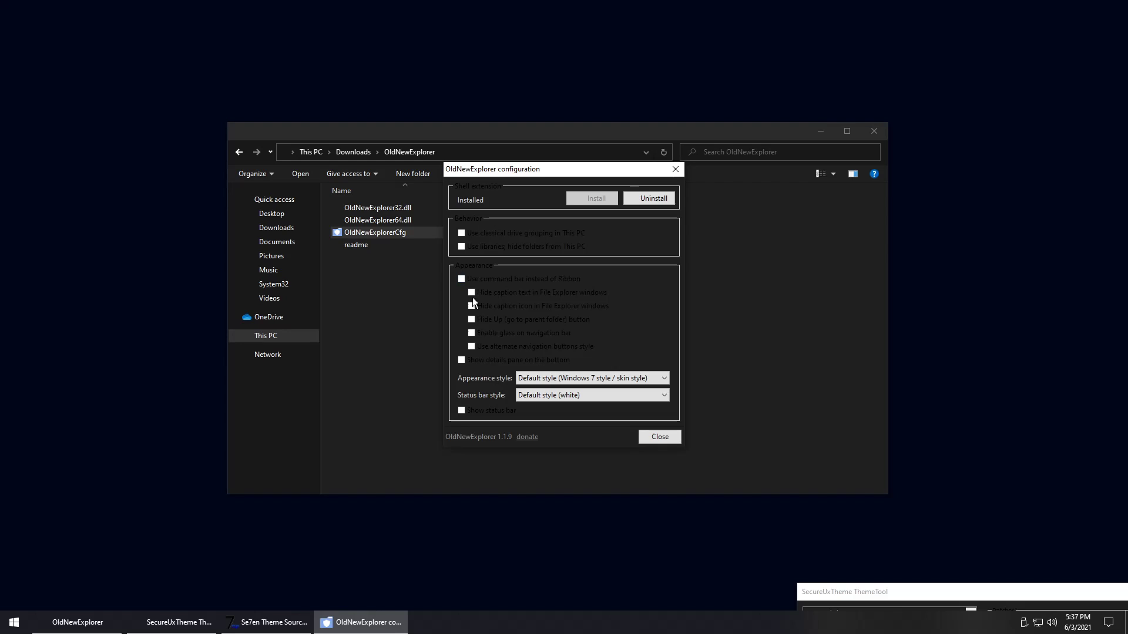
click(461, 410)
click(647, 197)
click(657, 439)
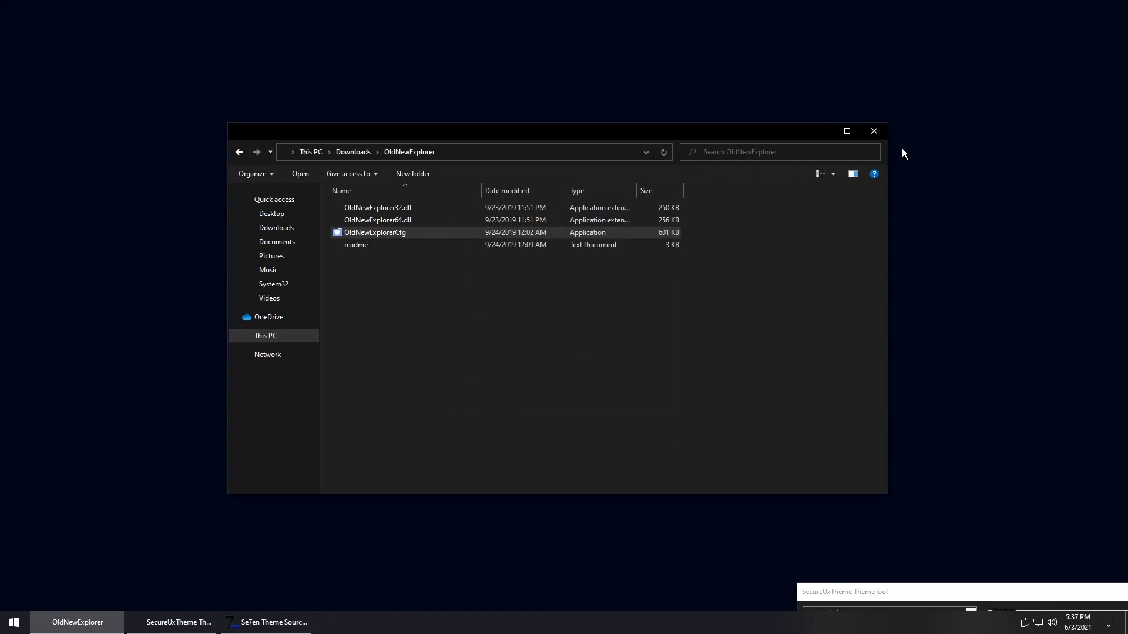
- Reopen File Explorer in a fresh window and launch 7tsp GUI v0.6(2019) from Downloads with administrator approval
click(874, 131)
click(43, 622)
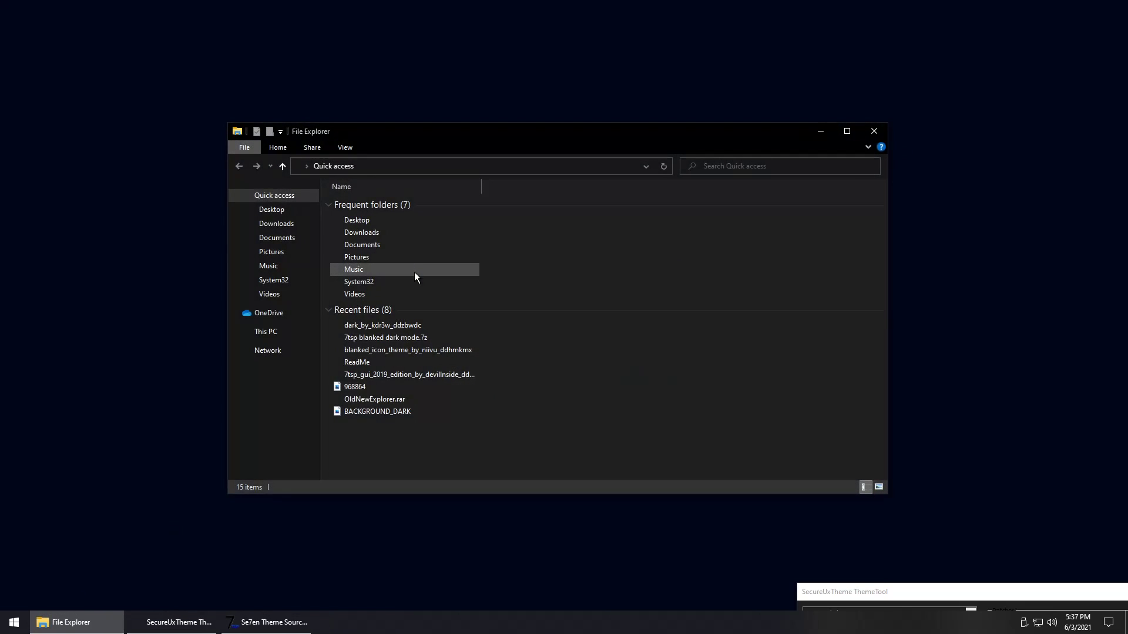
click(273, 225)
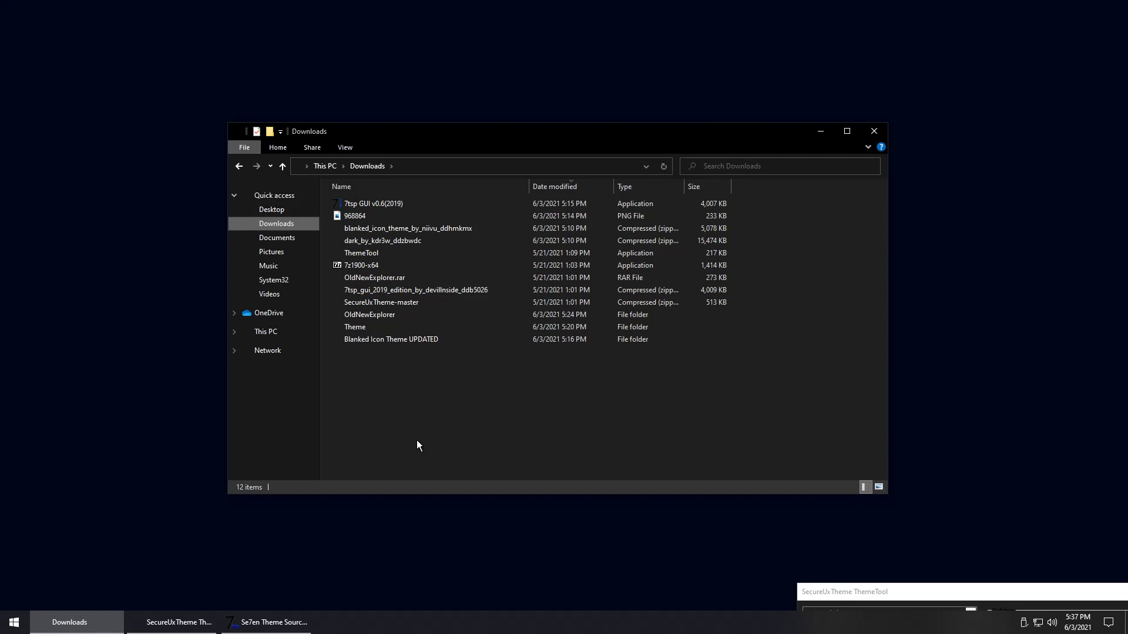
double_click(368, 203)
click(495, 396)
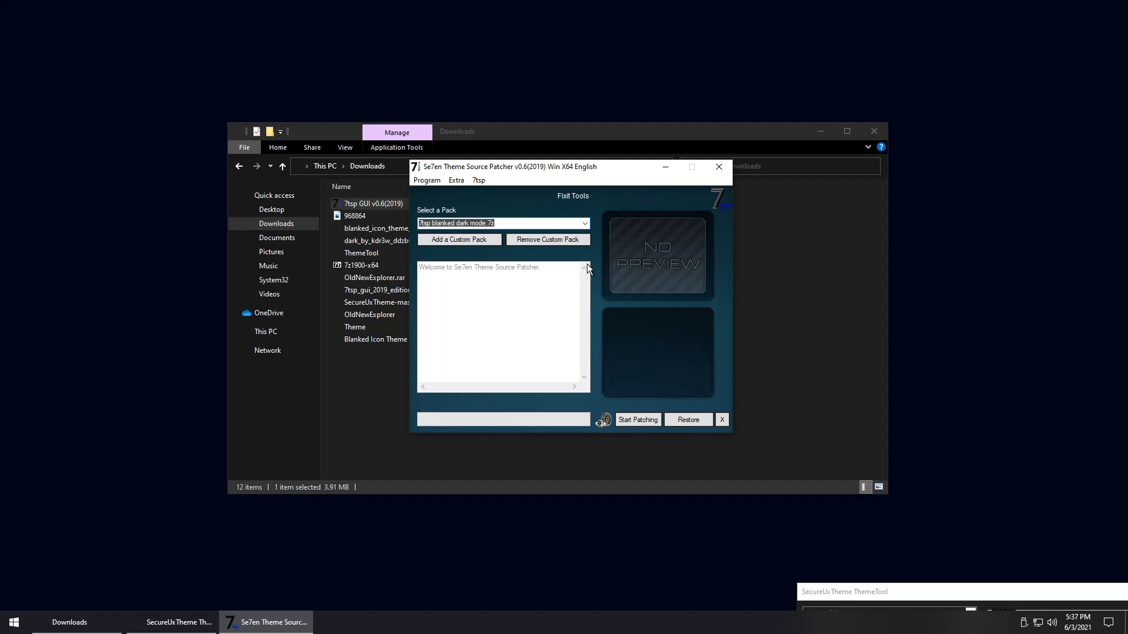
- Restore the modified system files to before 7tsp was used and approve restoring the backup
click(691, 420)
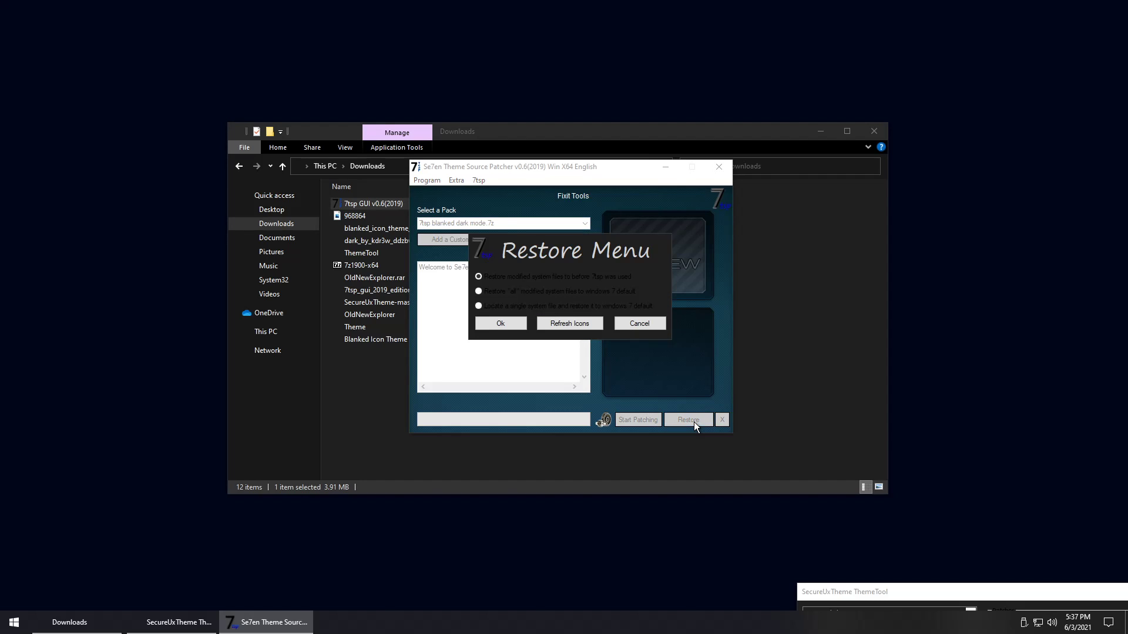
click(499, 324)
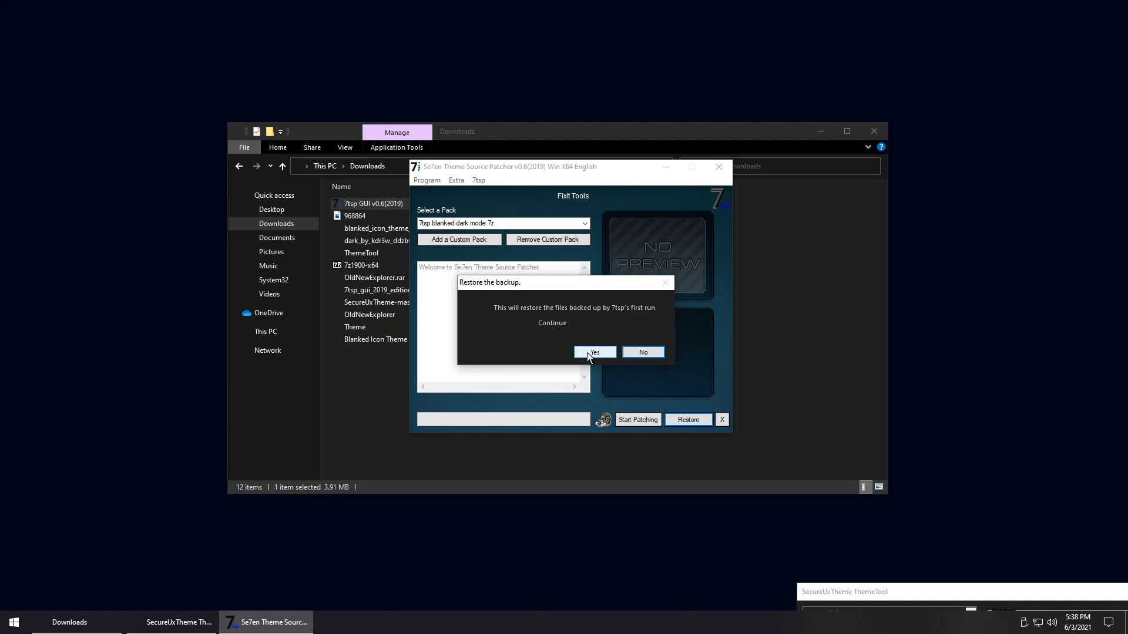
click(587, 352)
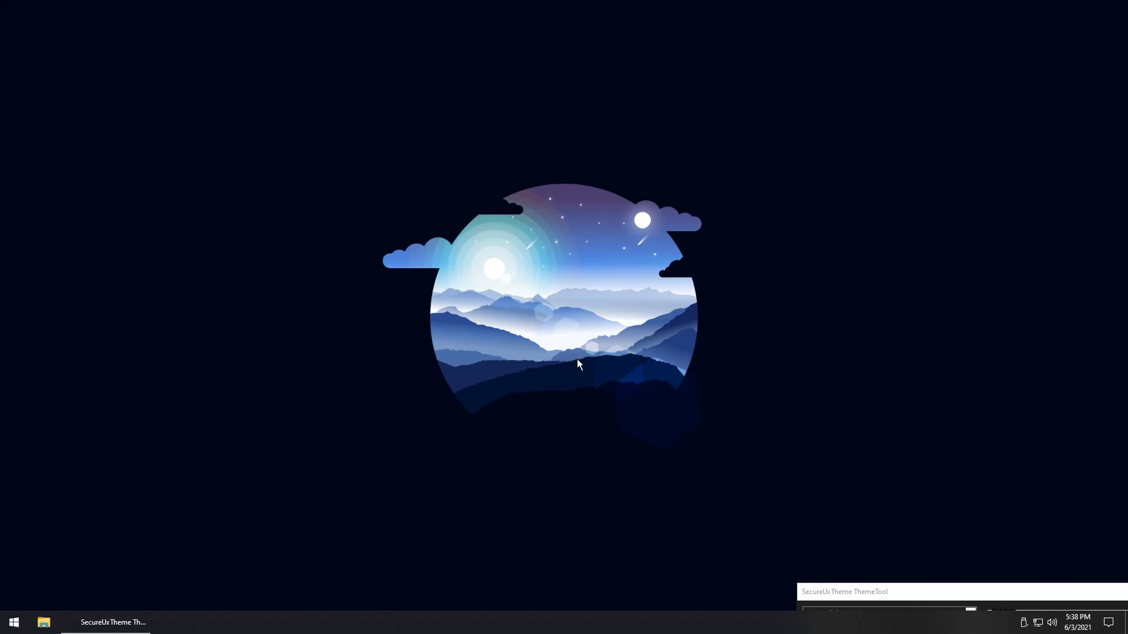
- Open the system protection settings via a search for "create", start System Restore and proceed to its restore point list
click(14, 622)
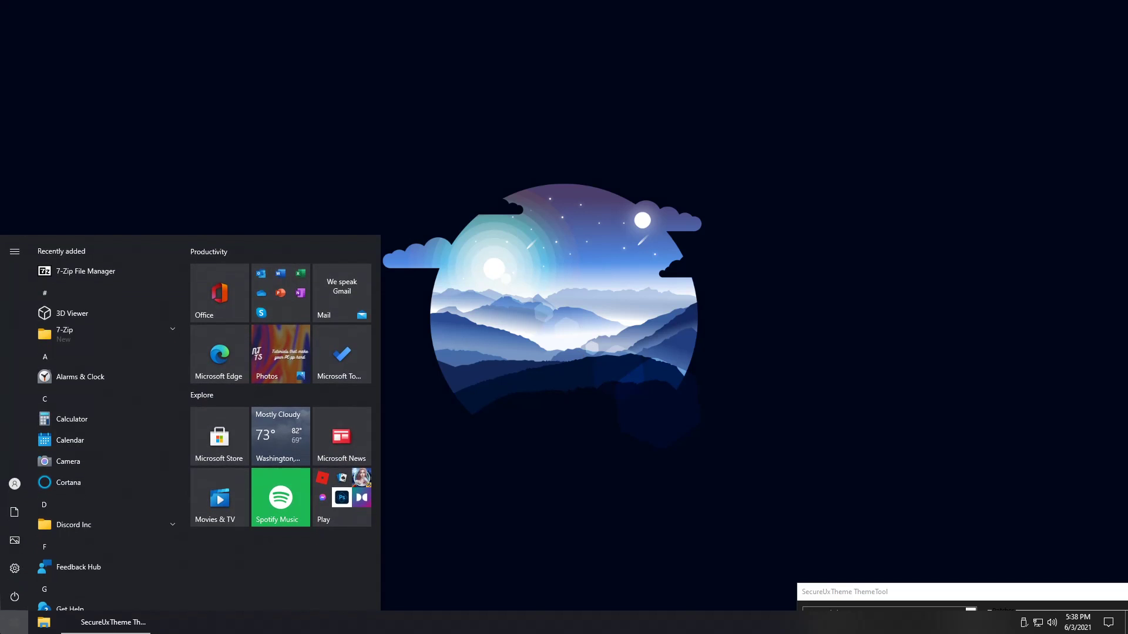
text(create)
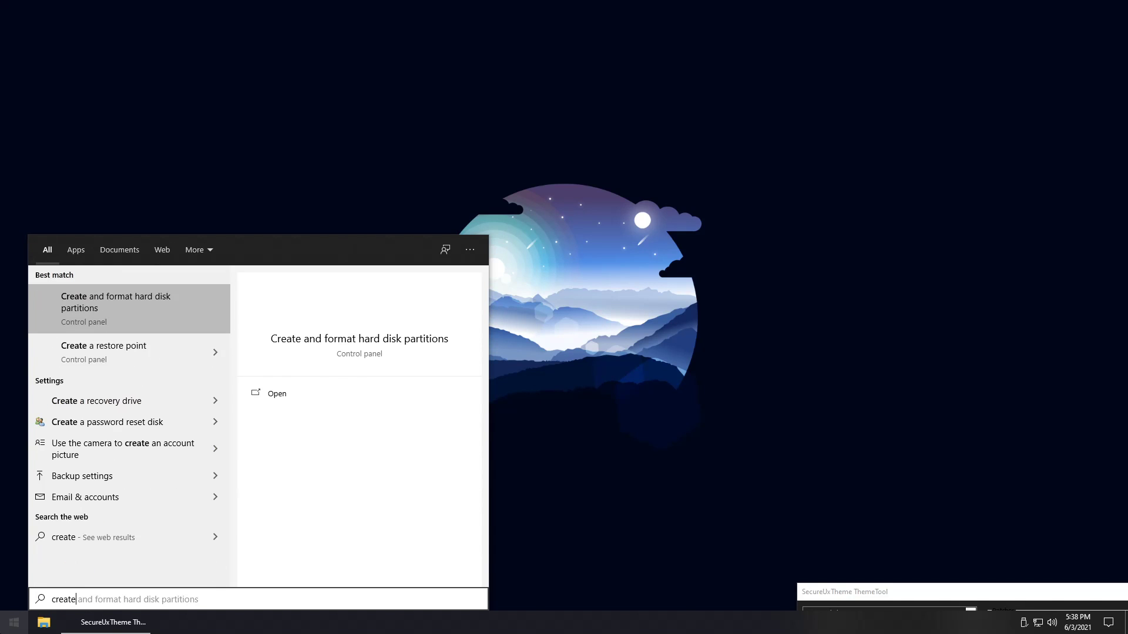
click(91, 358)
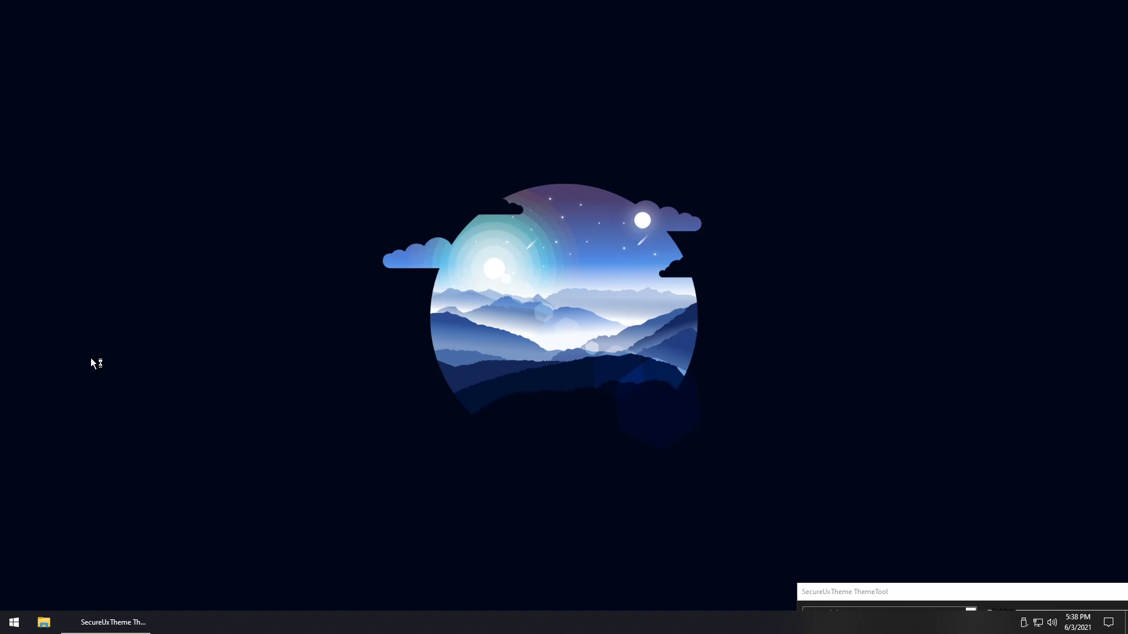
drag(209, 133, 511, 139)
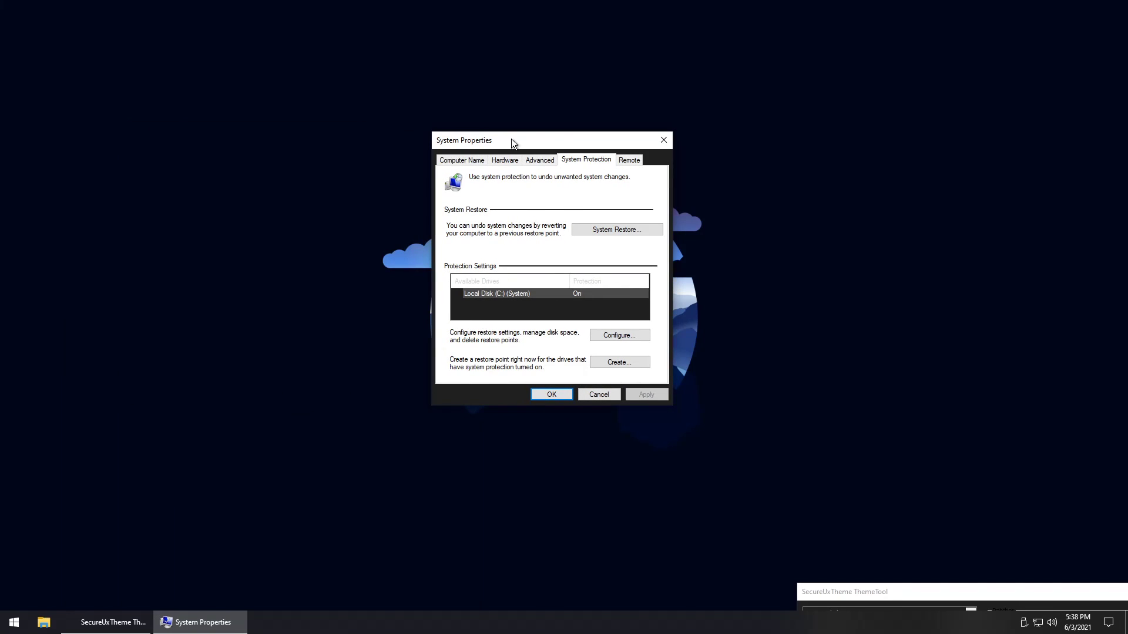
click(600, 229)
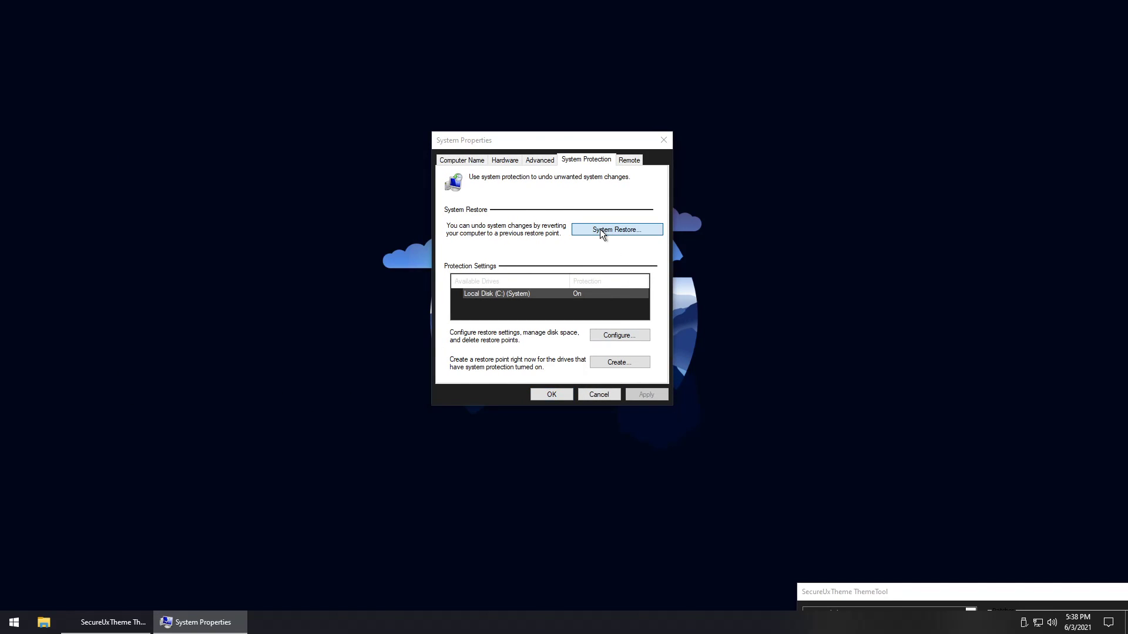
click(653, 438)
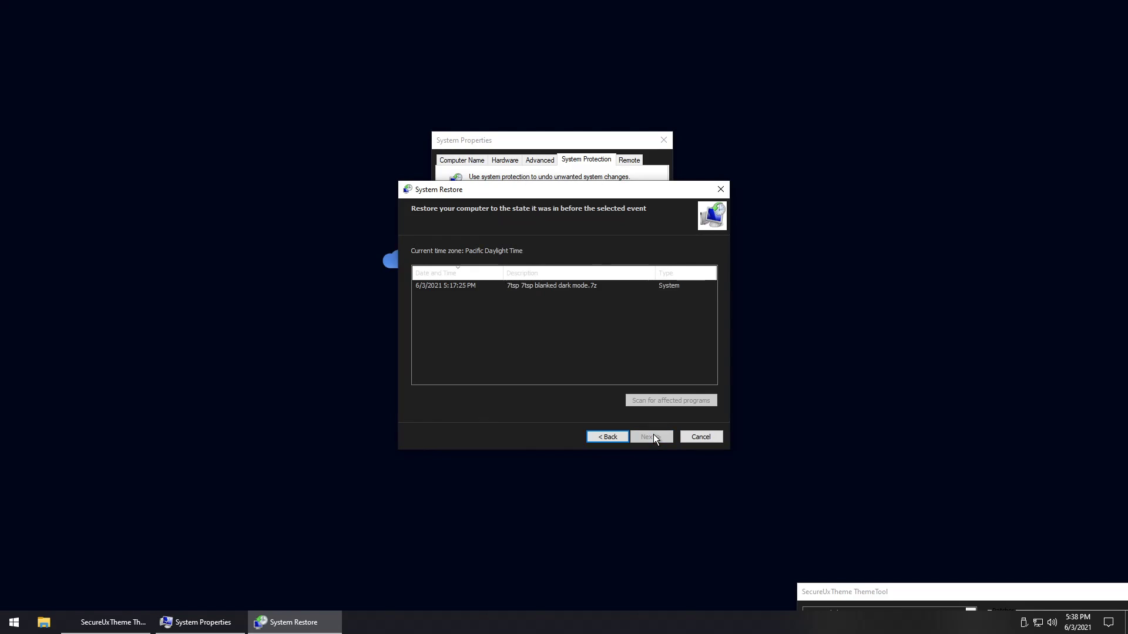